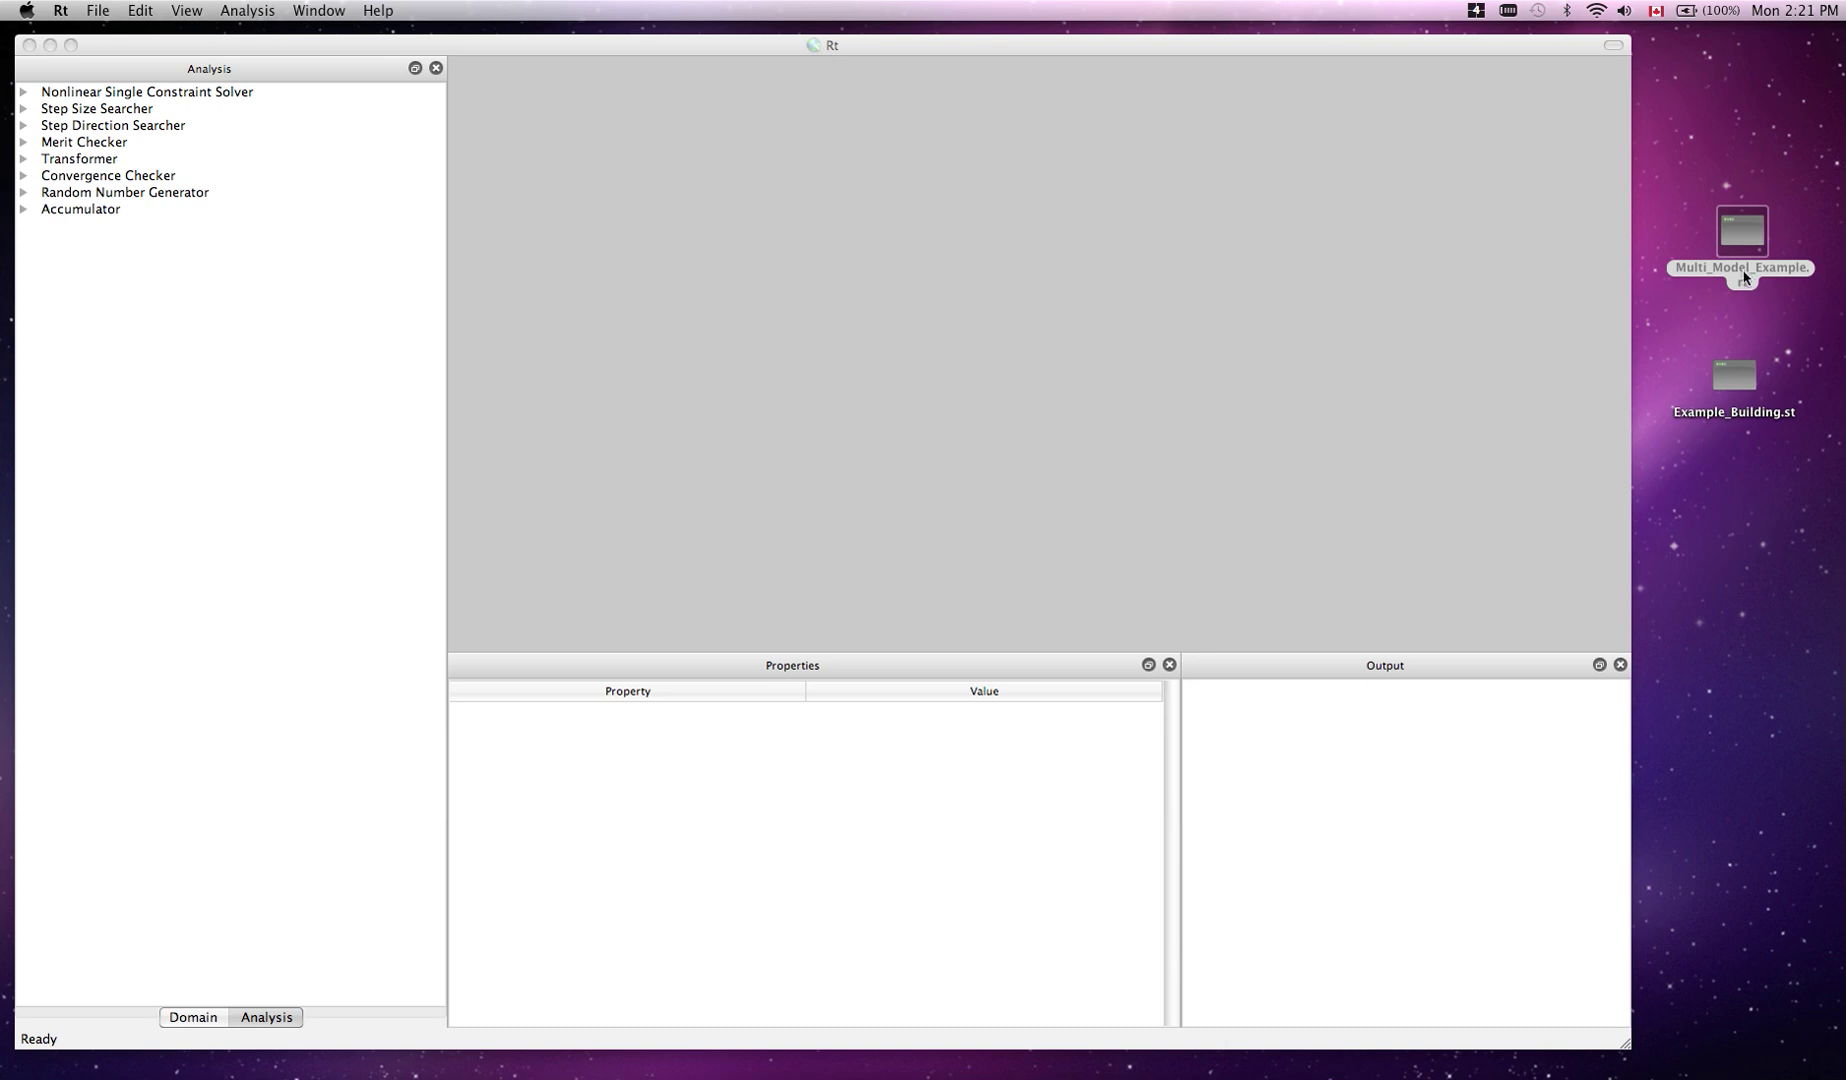
Load Multi_Model_Example.rt into Rt by dragging it onto the window
left_click(1726, 390)
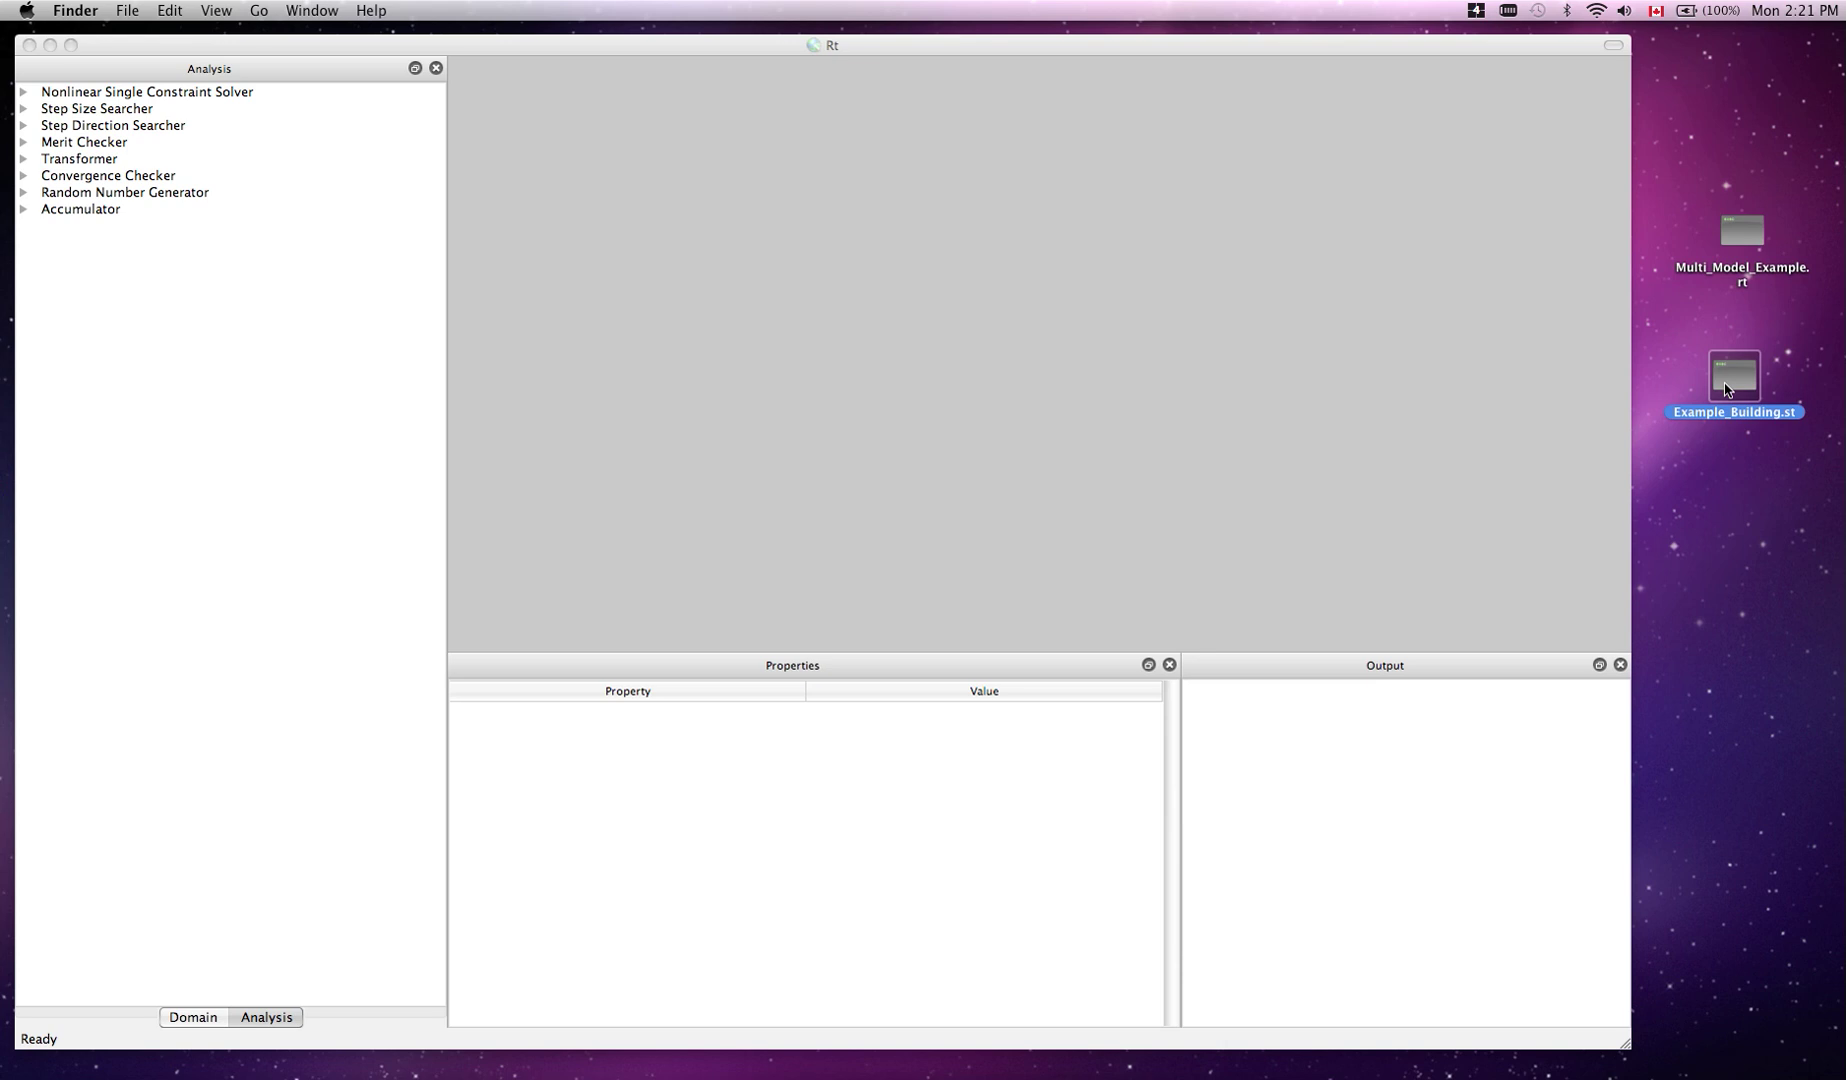
left_click(1741, 240)
left_click_drag(1741, 240, 1207, 410)
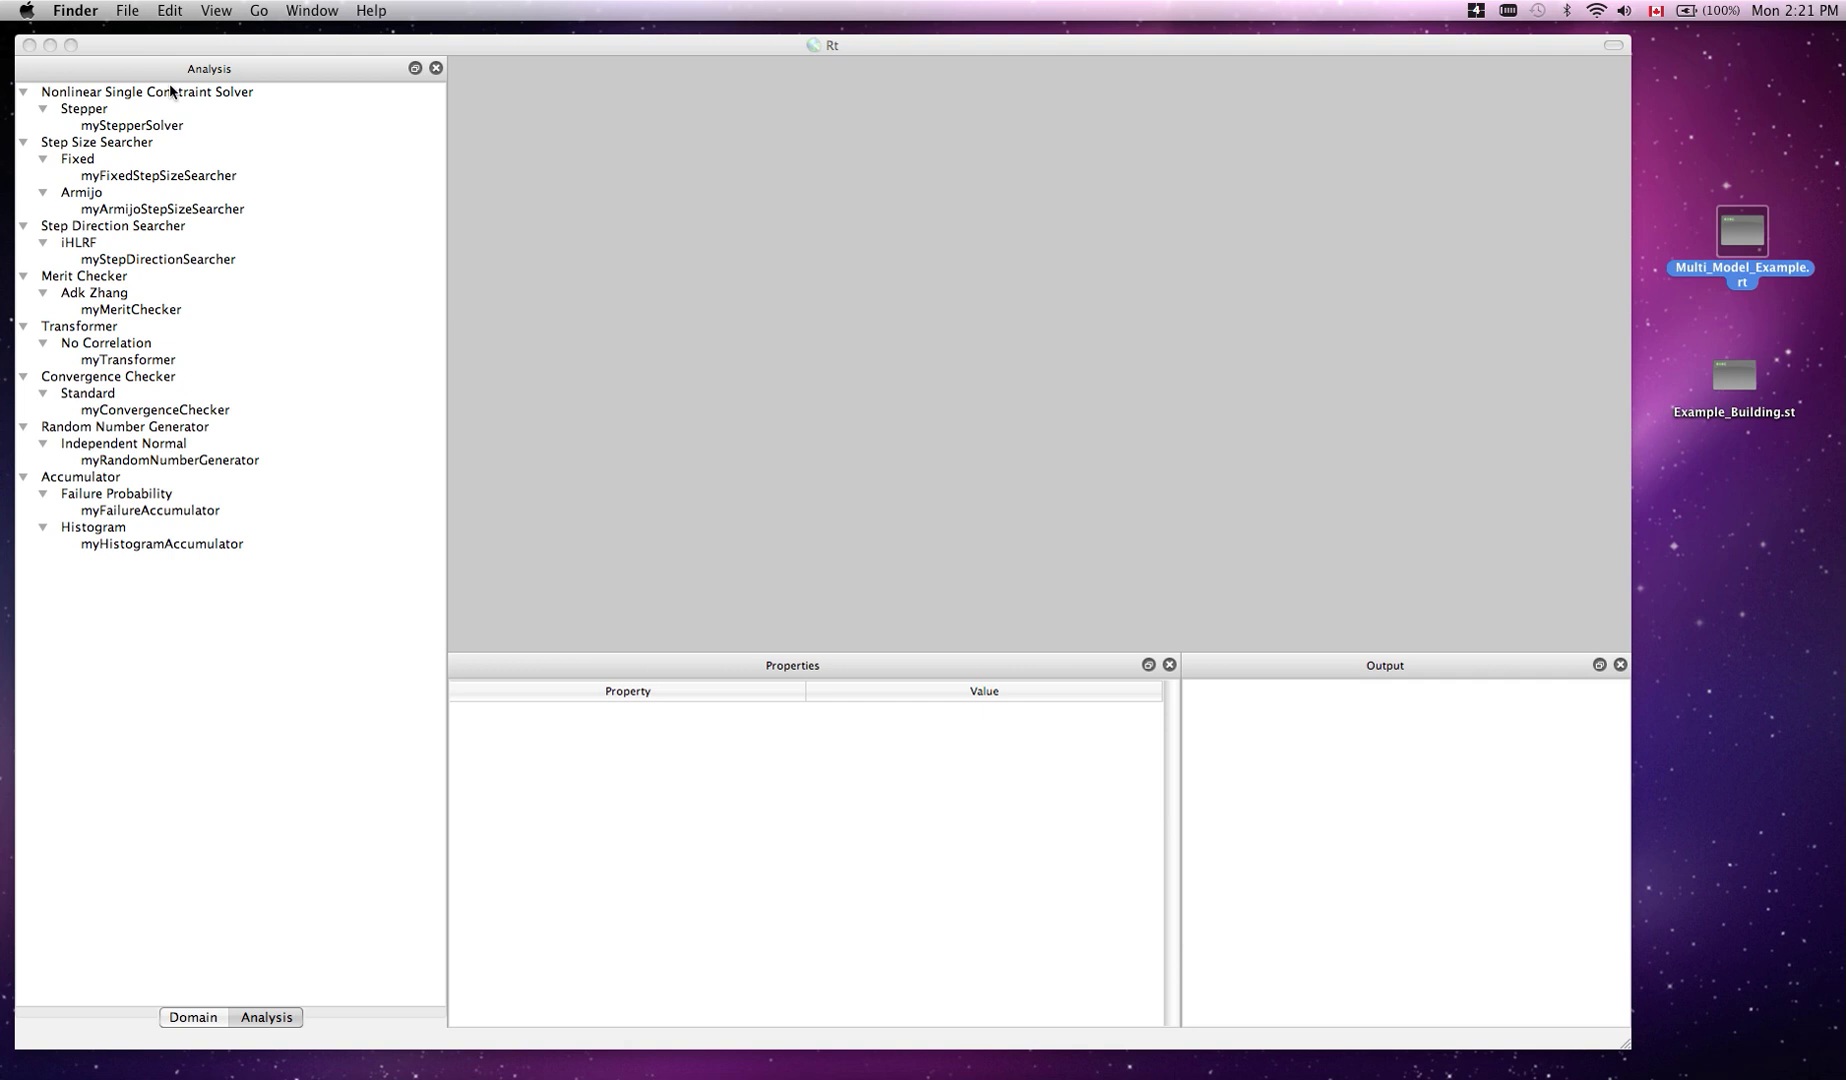
Show the Domain tree with the Random Variable, Constant, Response, Function and Model branches collapsed
left_click(195, 1022)
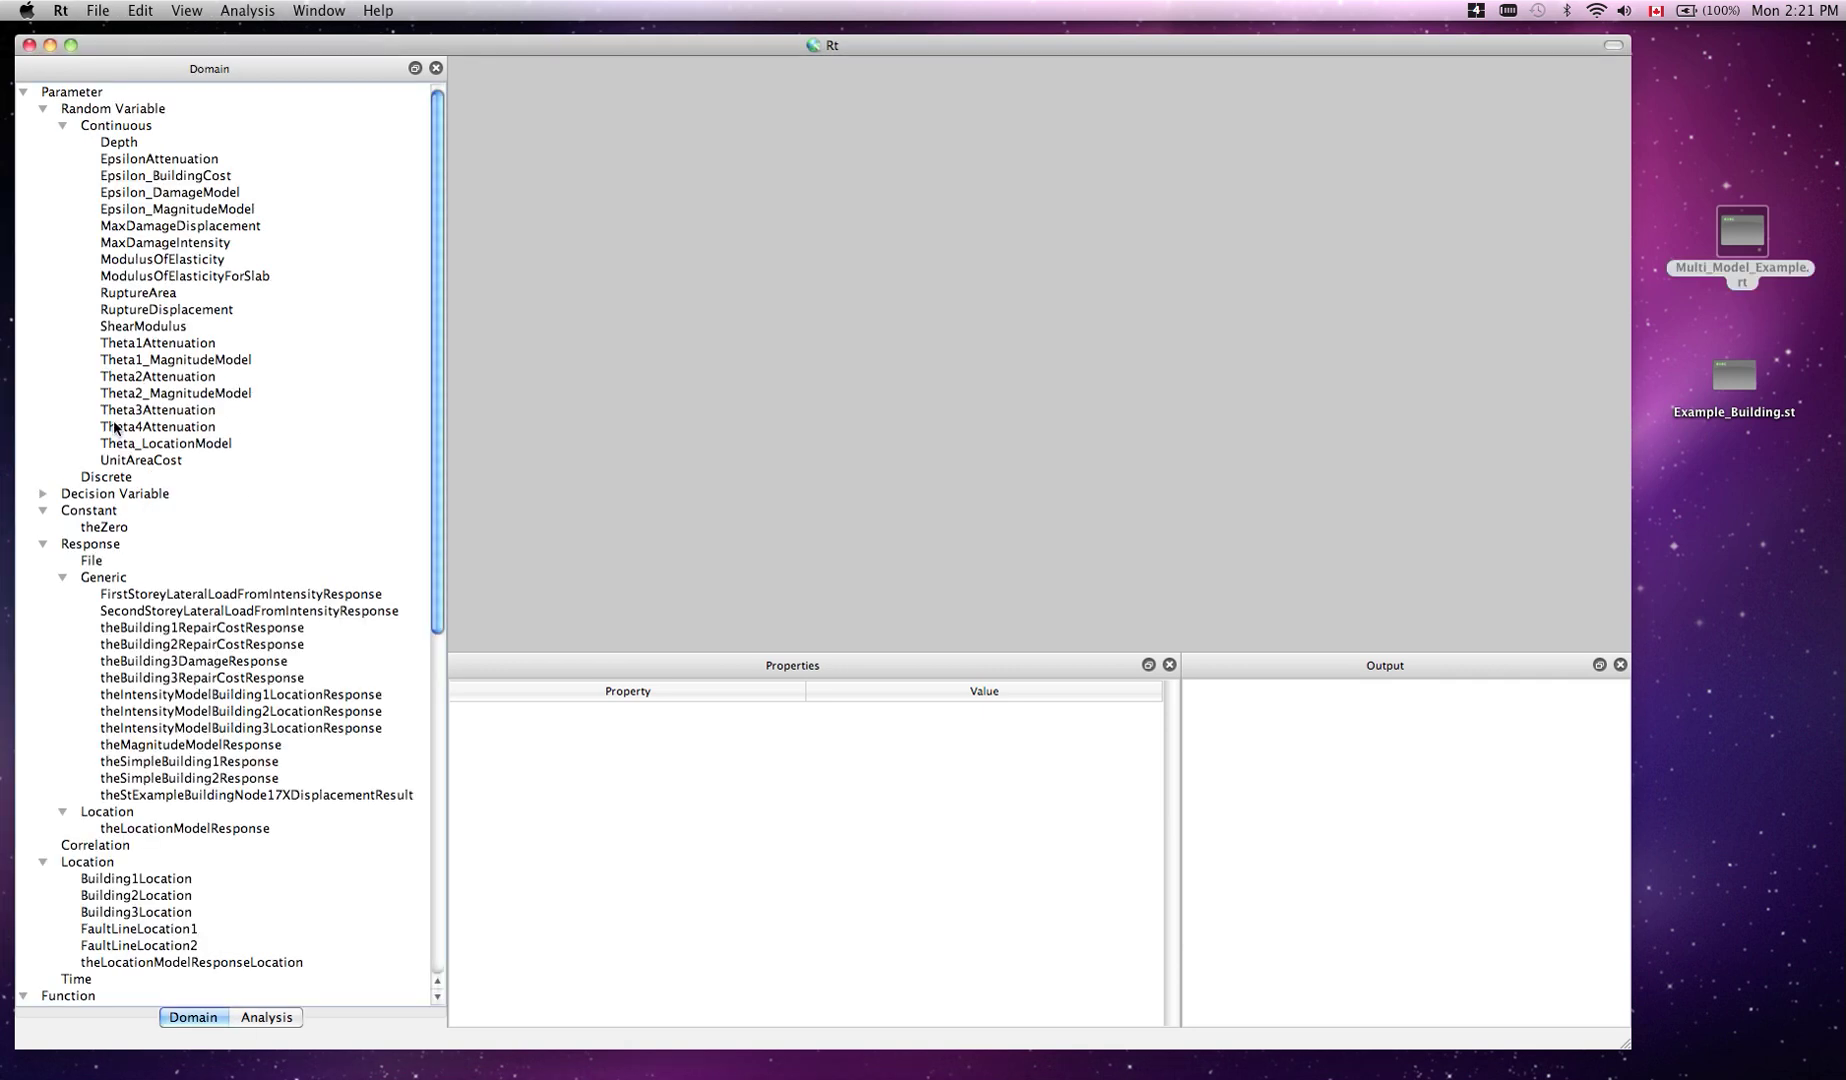
left_click(43, 108)
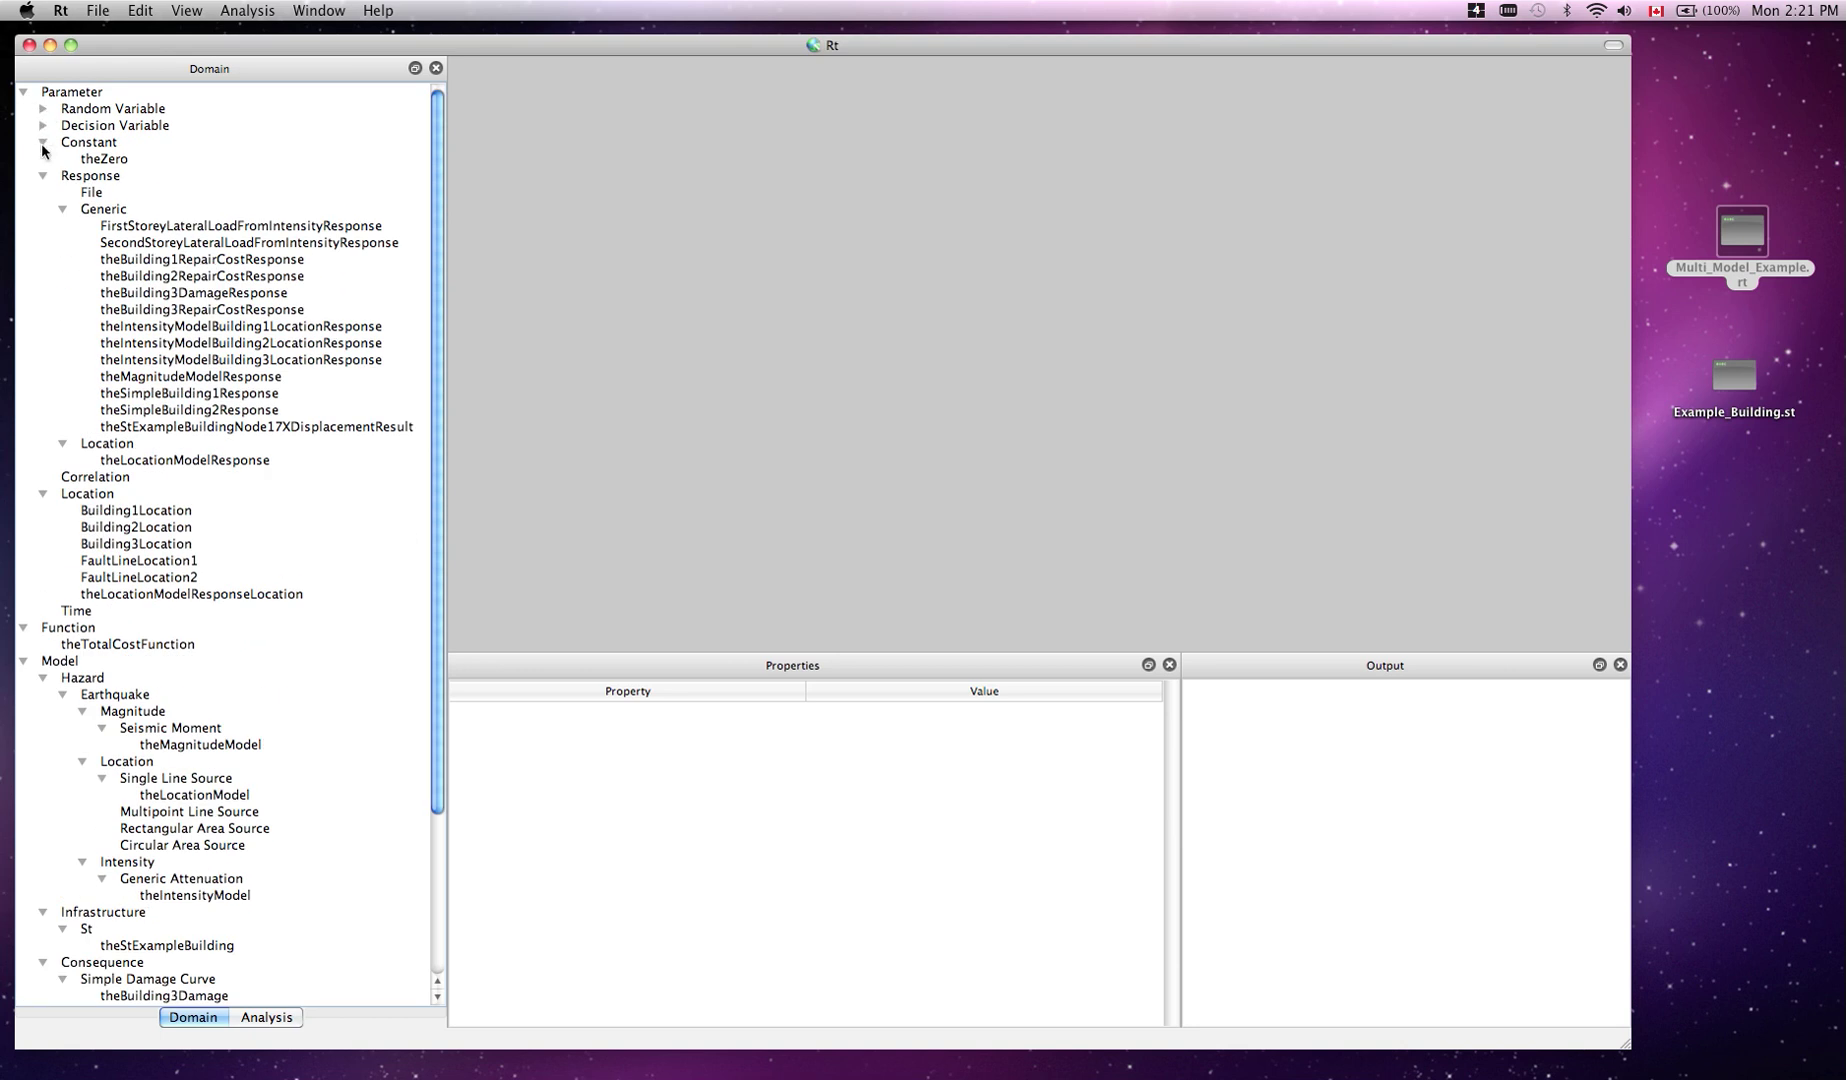
left_click(43, 143)
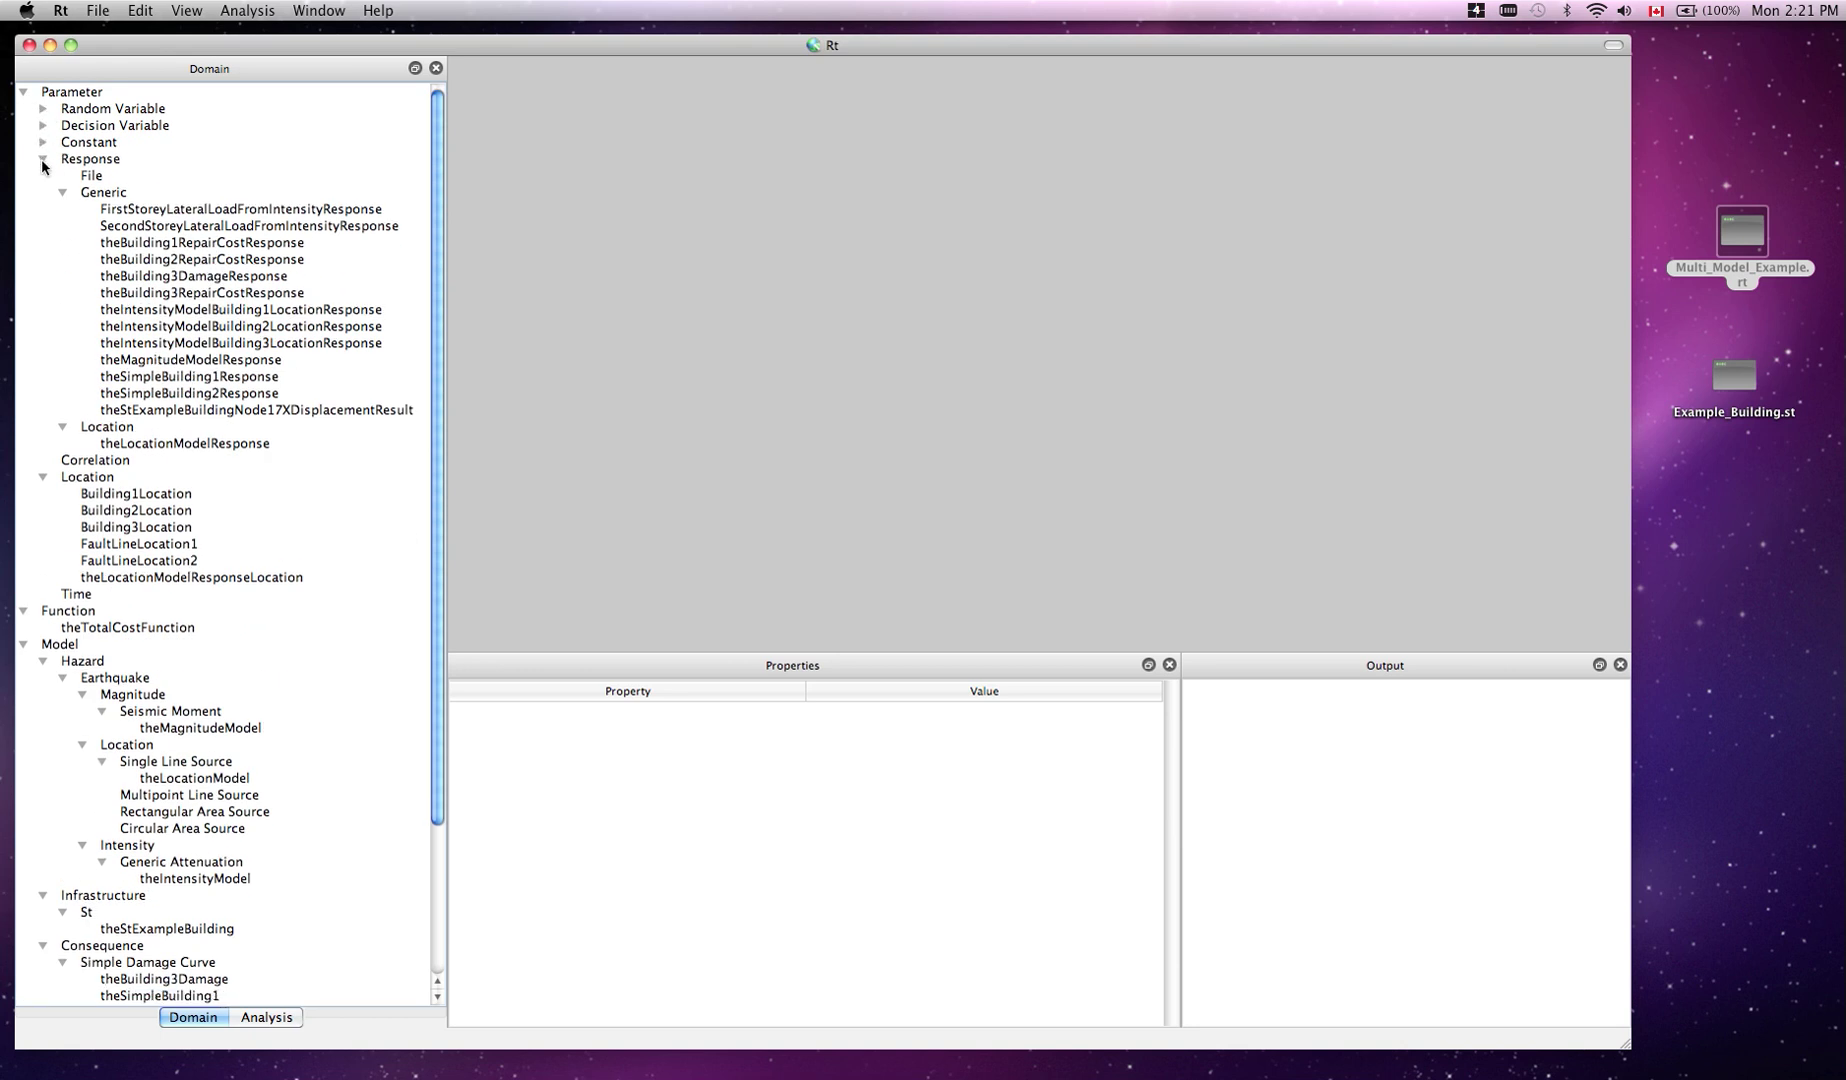
left_click(43, 159)
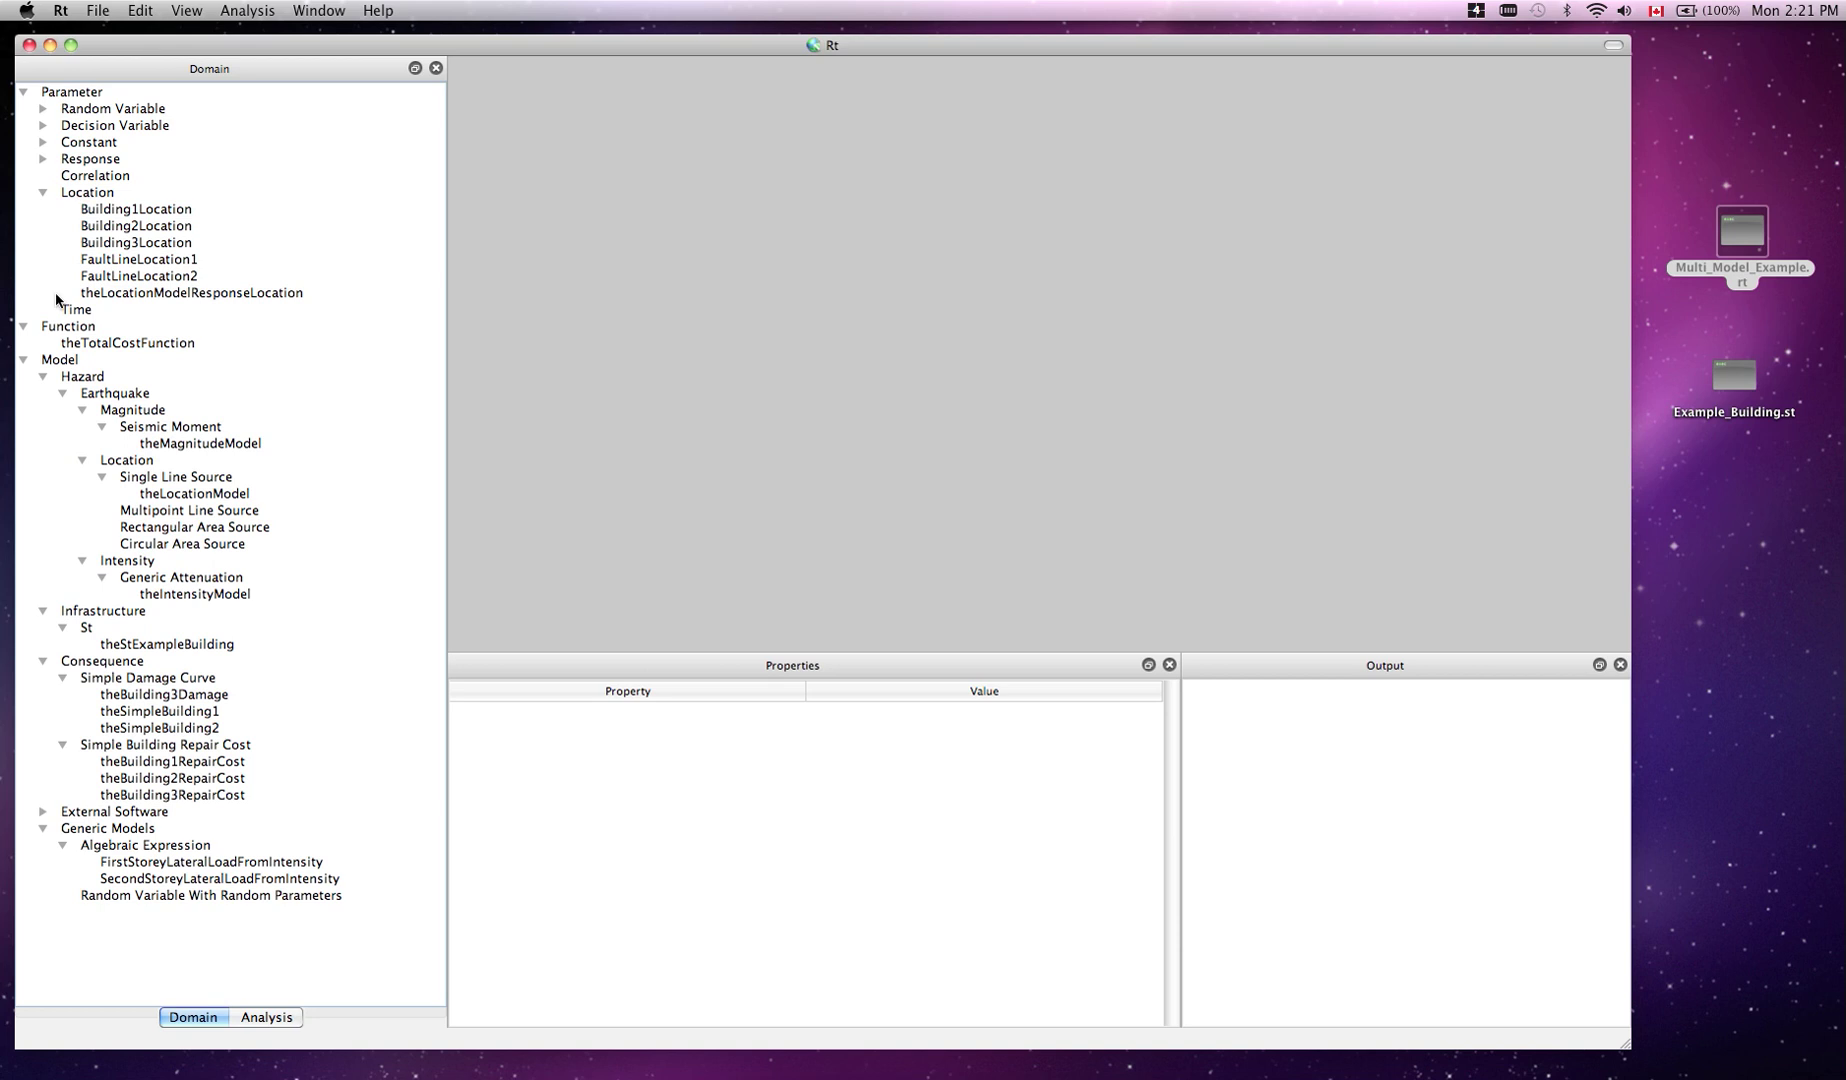
left_click(23, 326)
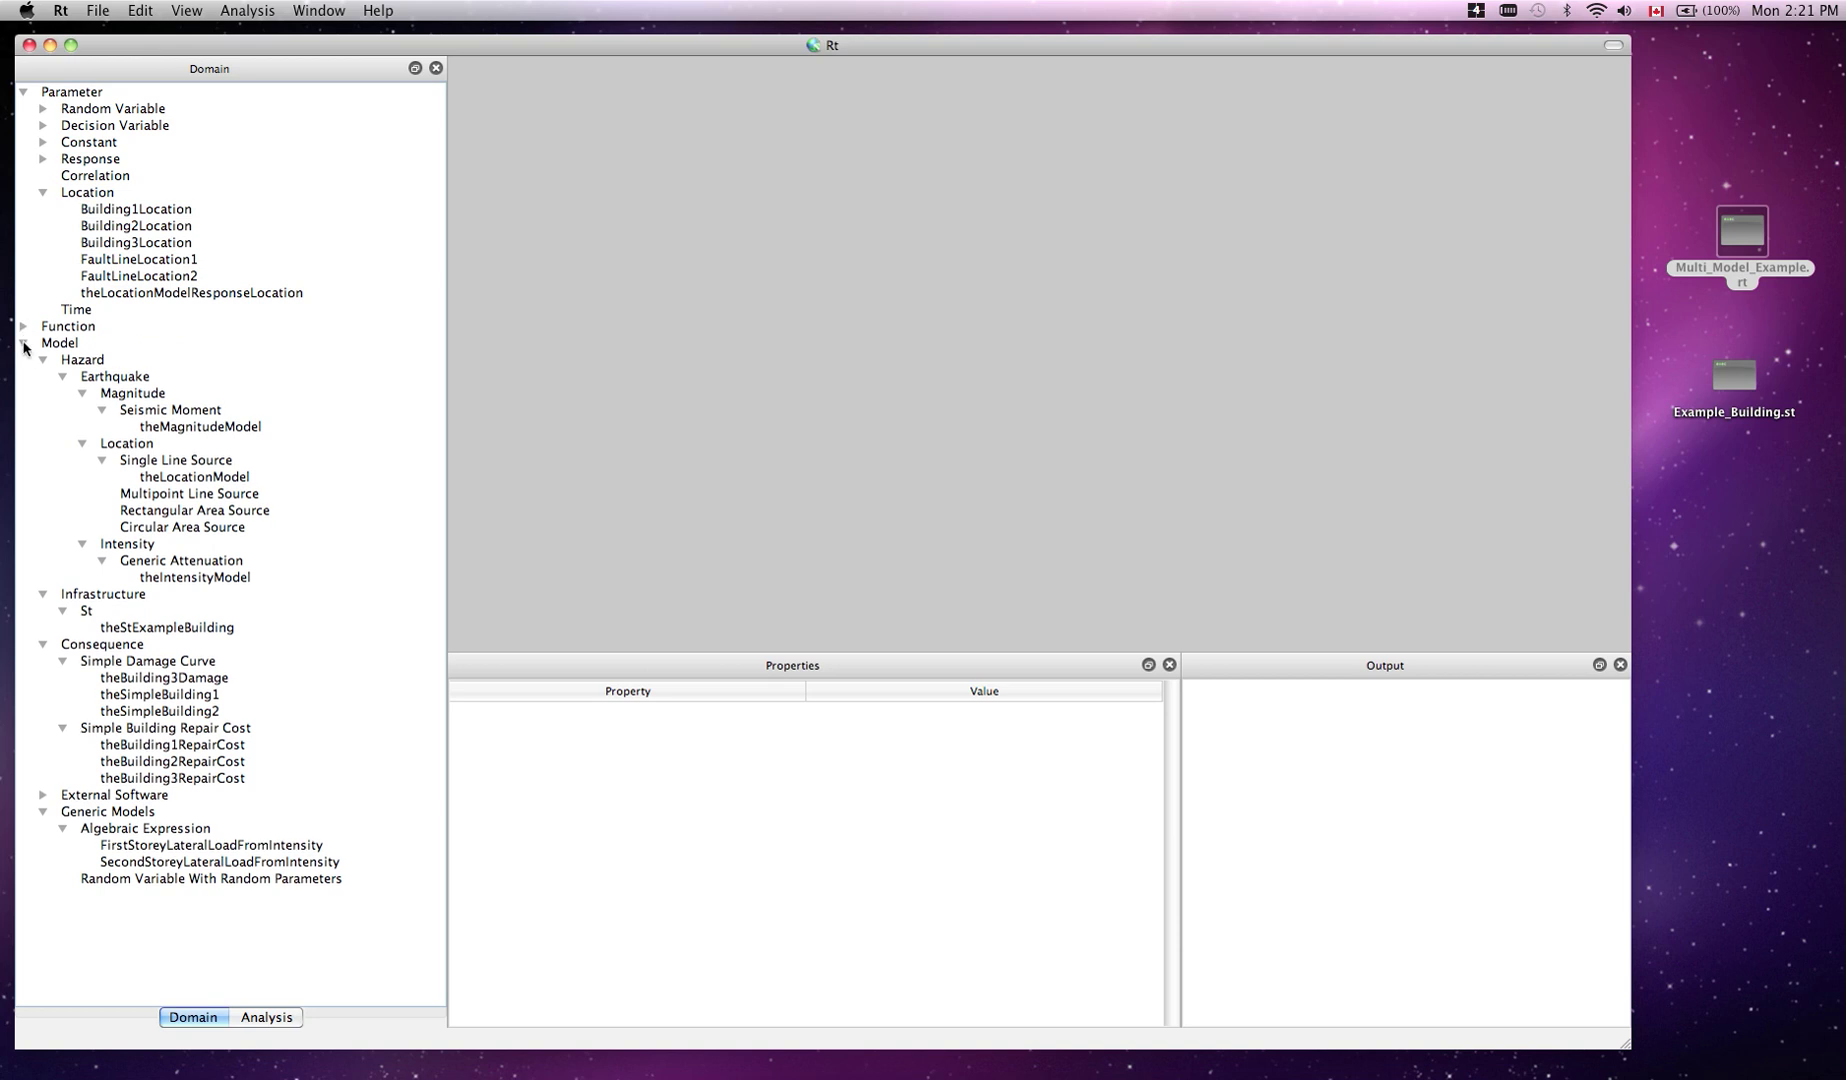
left_click(23, 343)
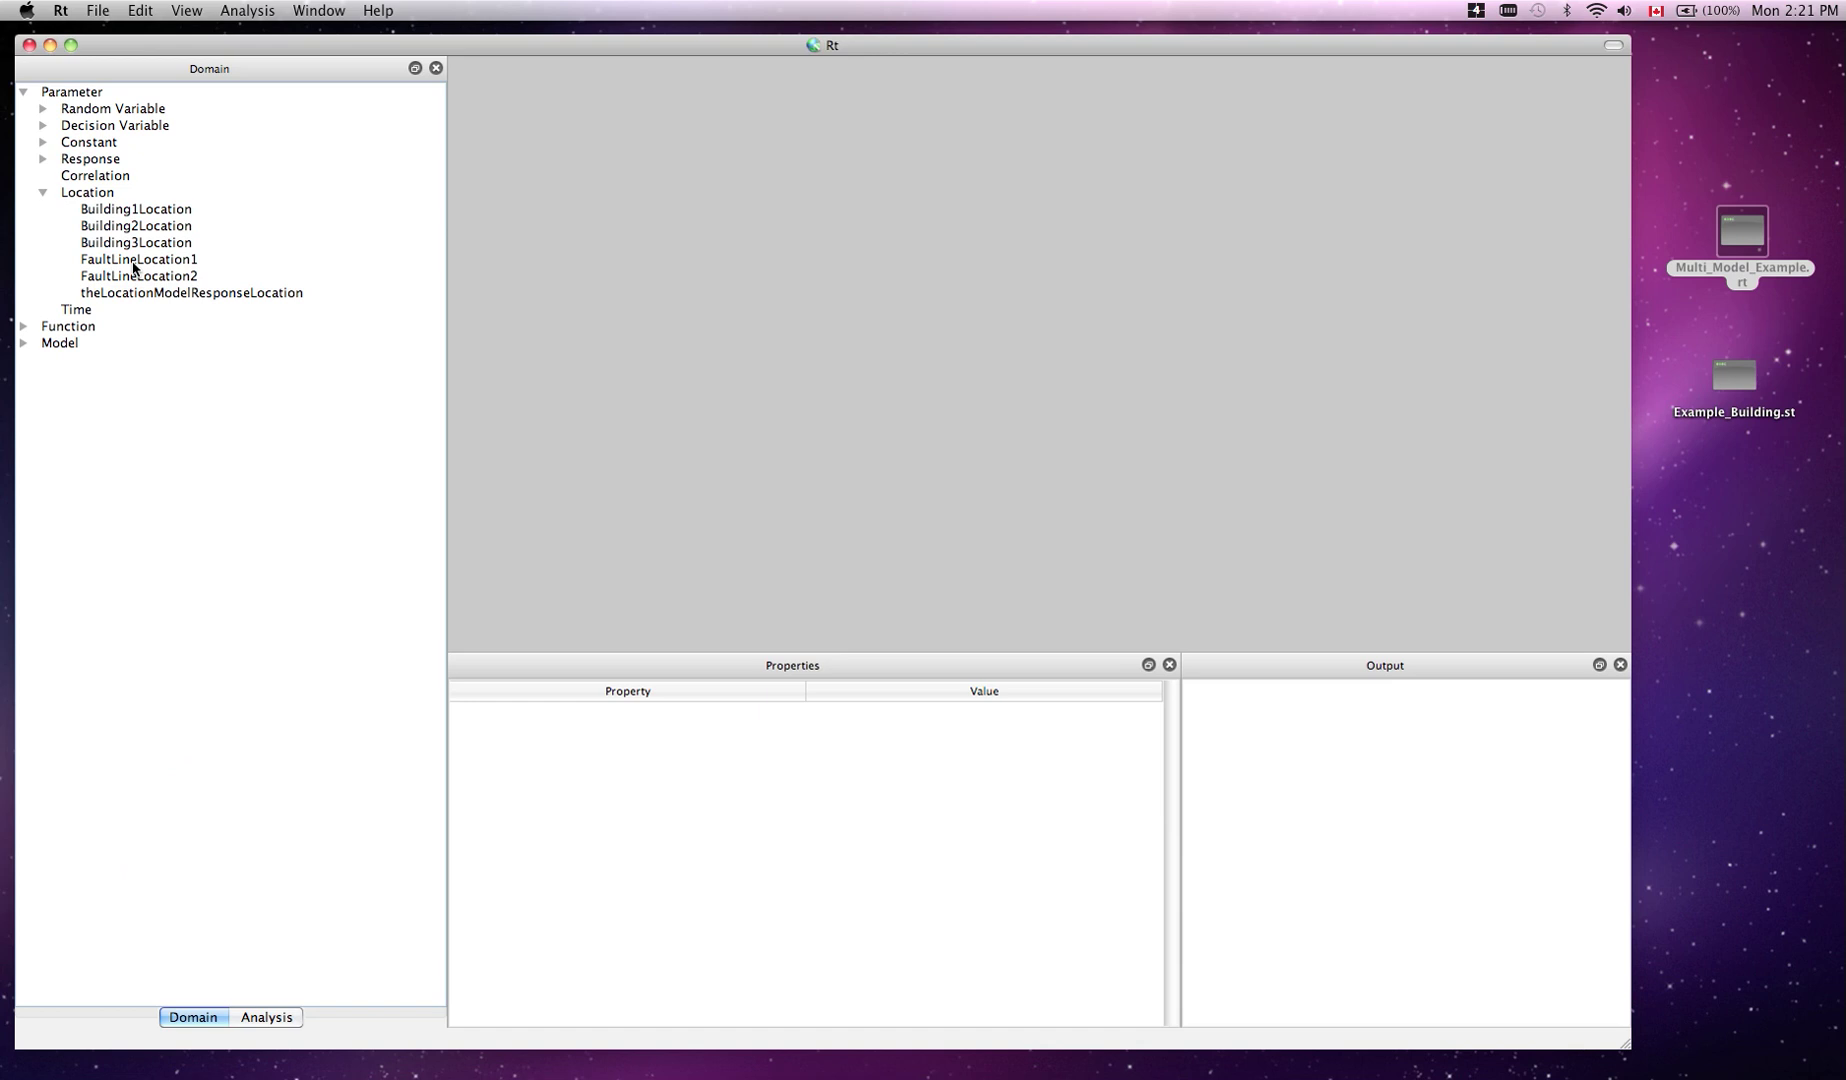
Open View Map and zoom out to 200 mi scale, centred on western North America
left_click(248, 14)
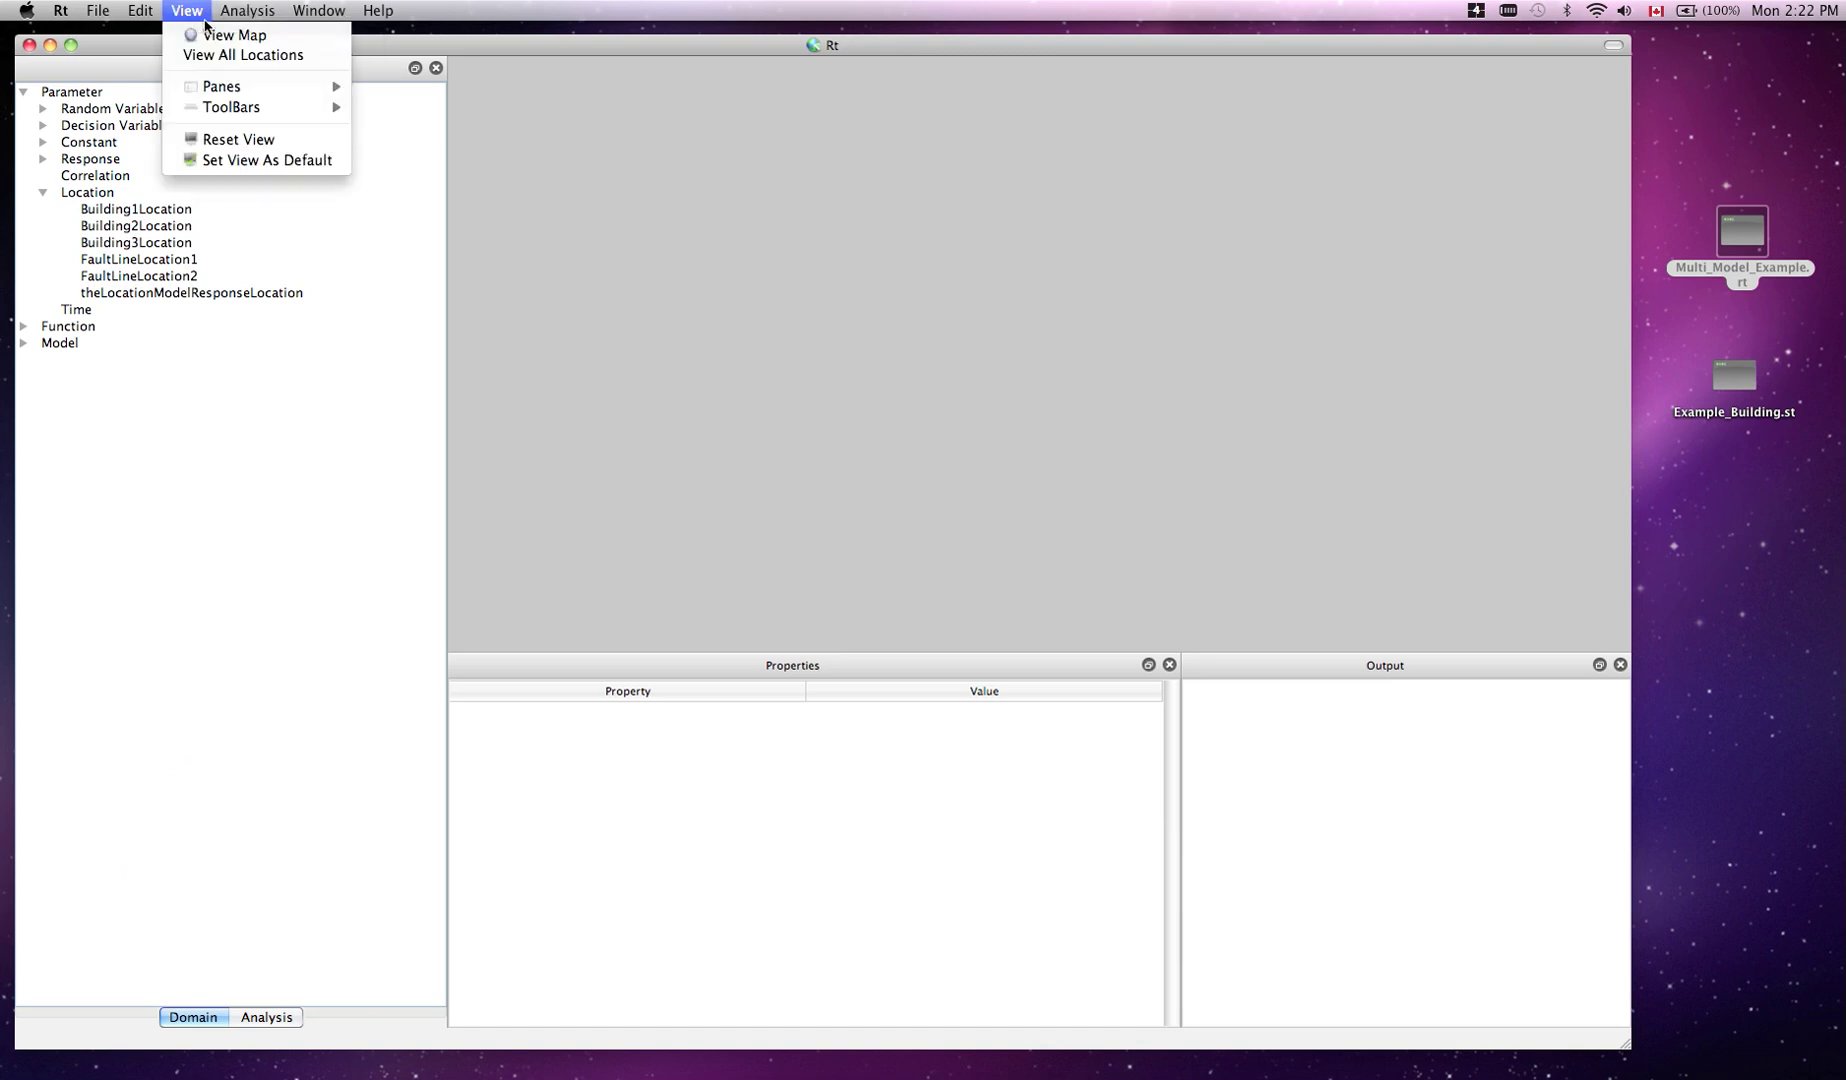
left_click(198, 35)
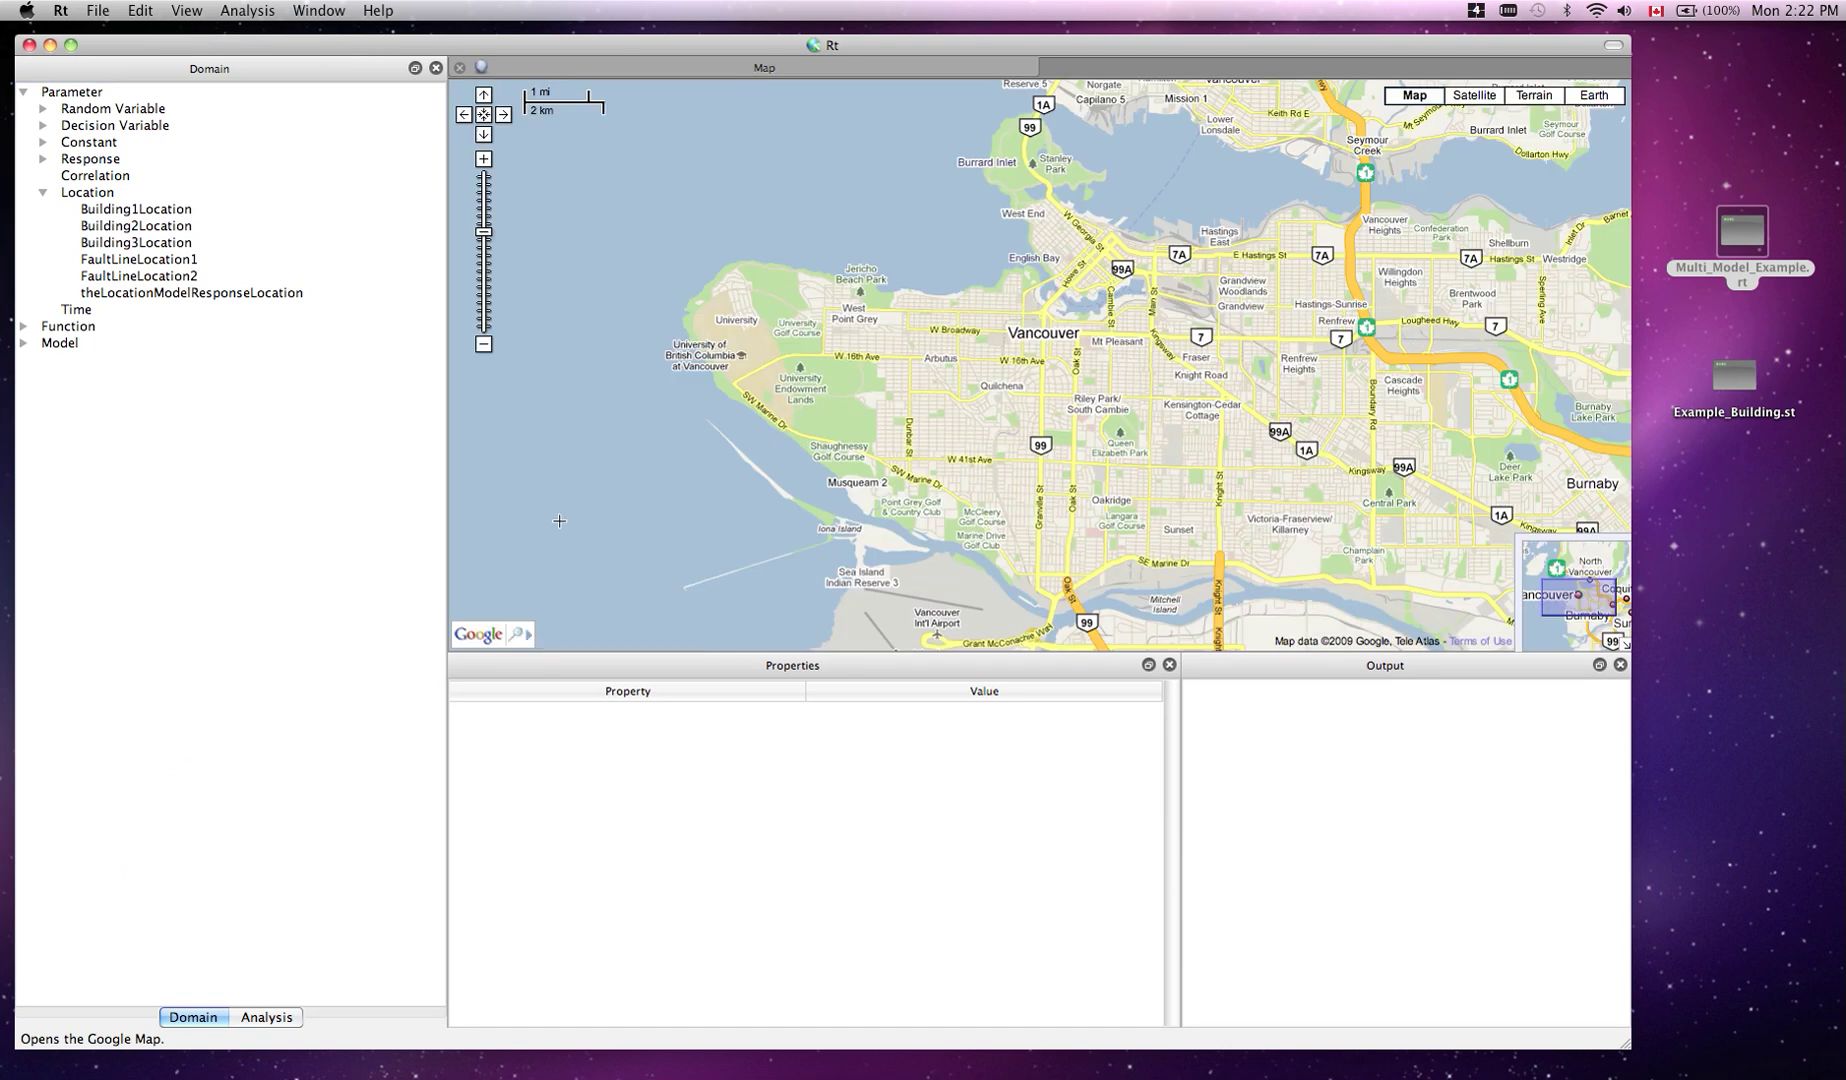
left_click(484, 345)
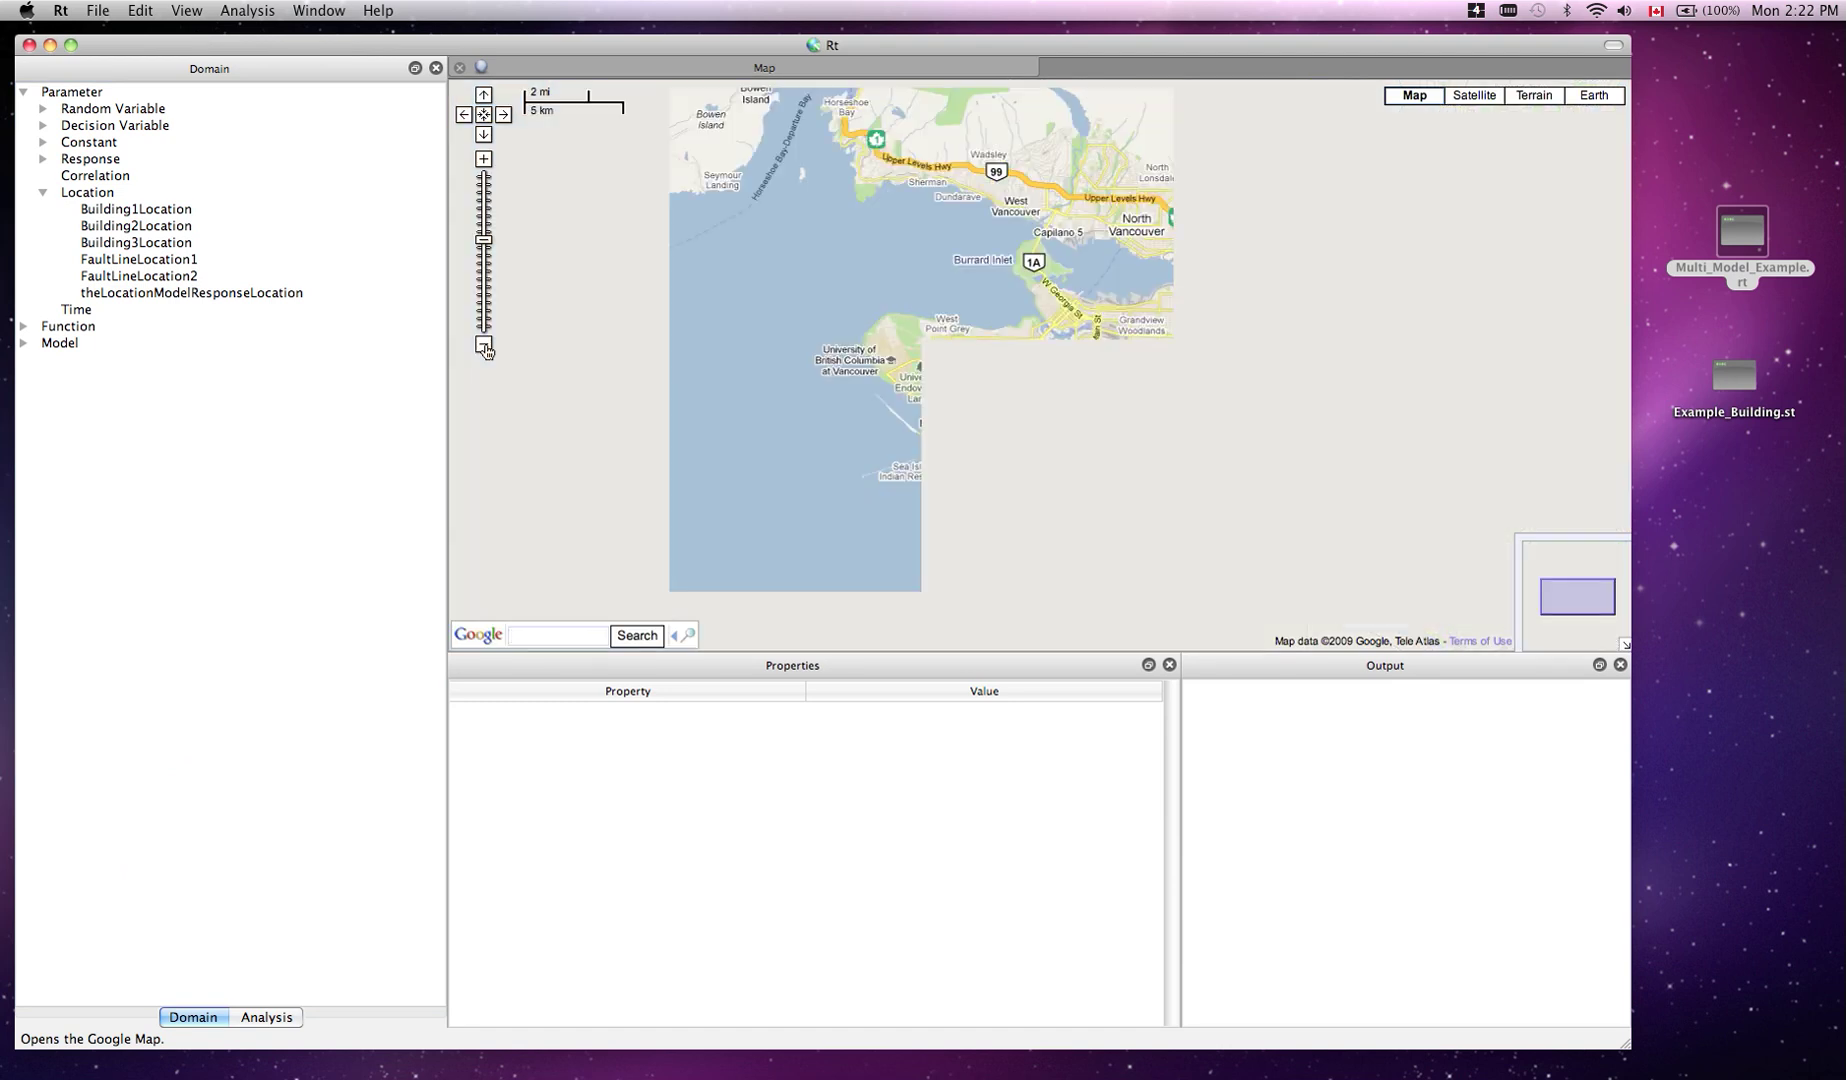
left_click(484, 345)
left_click(484, 345)
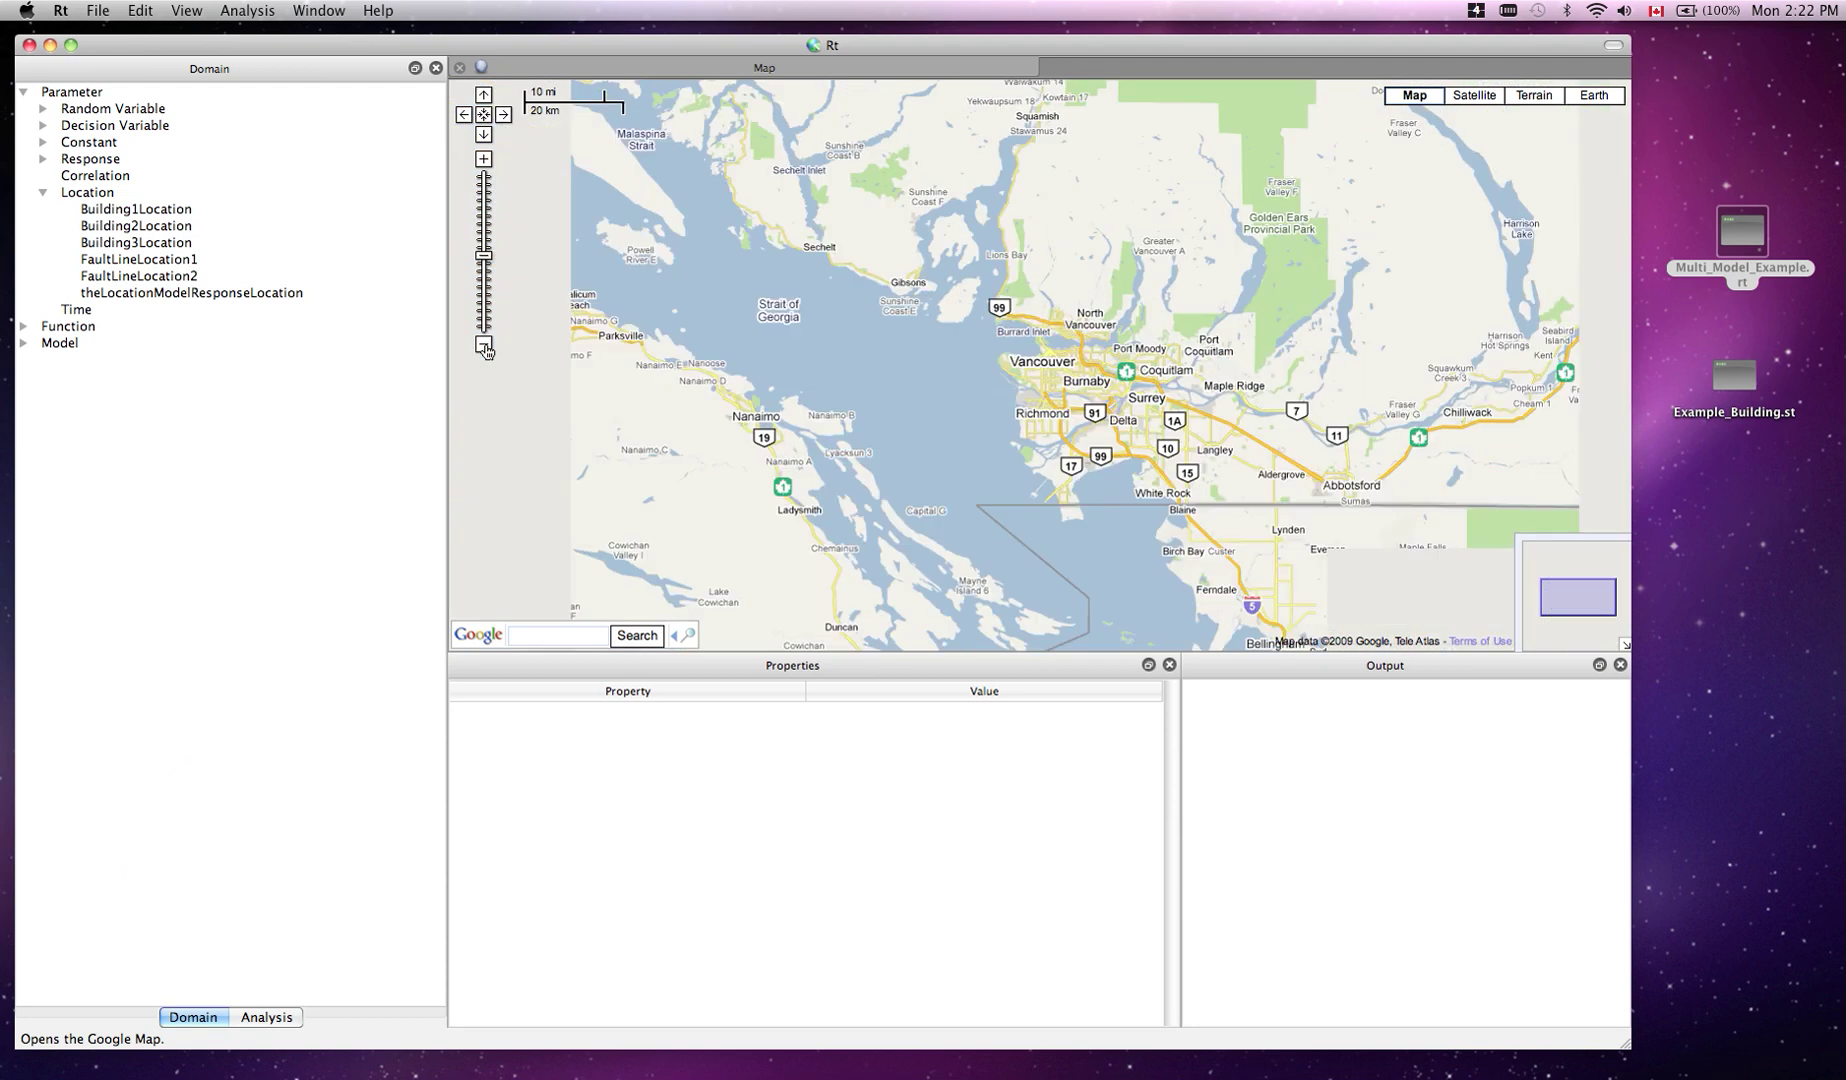
left_click(484, 345)
left_click(484, 345)
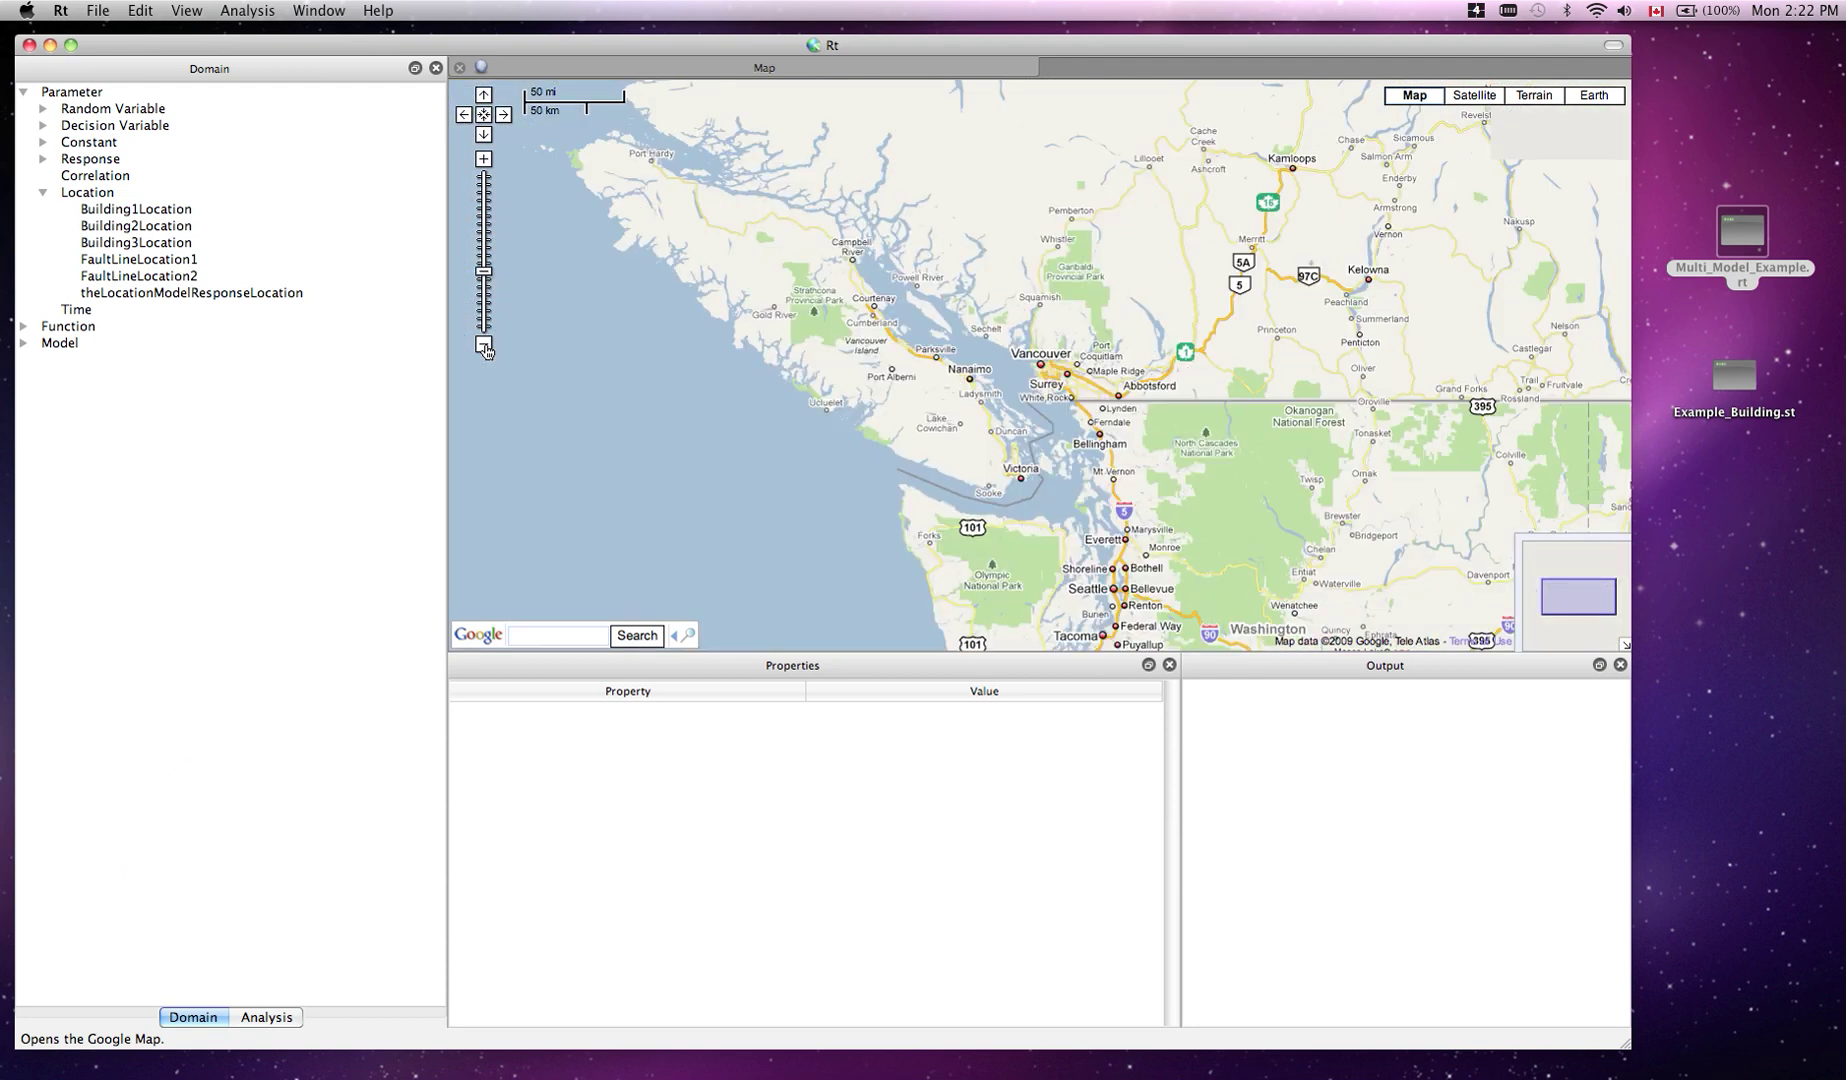
left_click(484, 345)
left_click(484, 345)
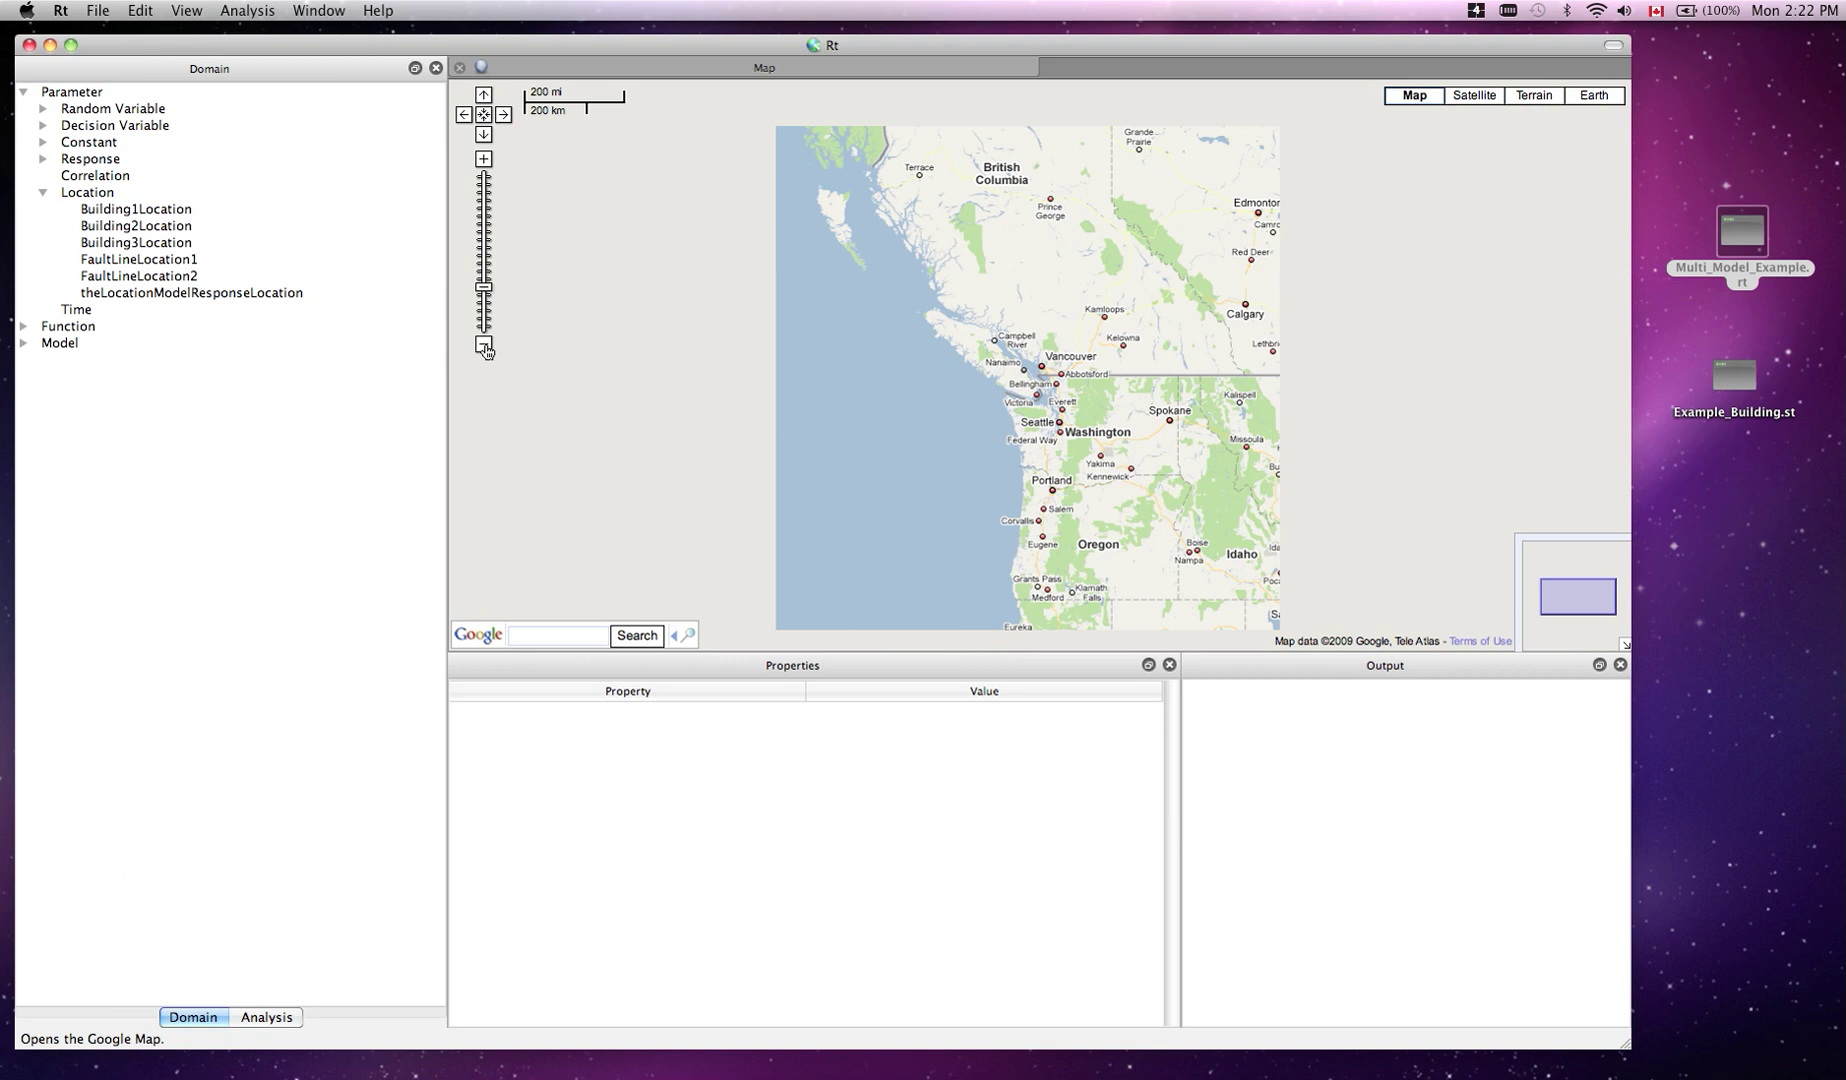
left_click_drag(956, 410, 976, 297)
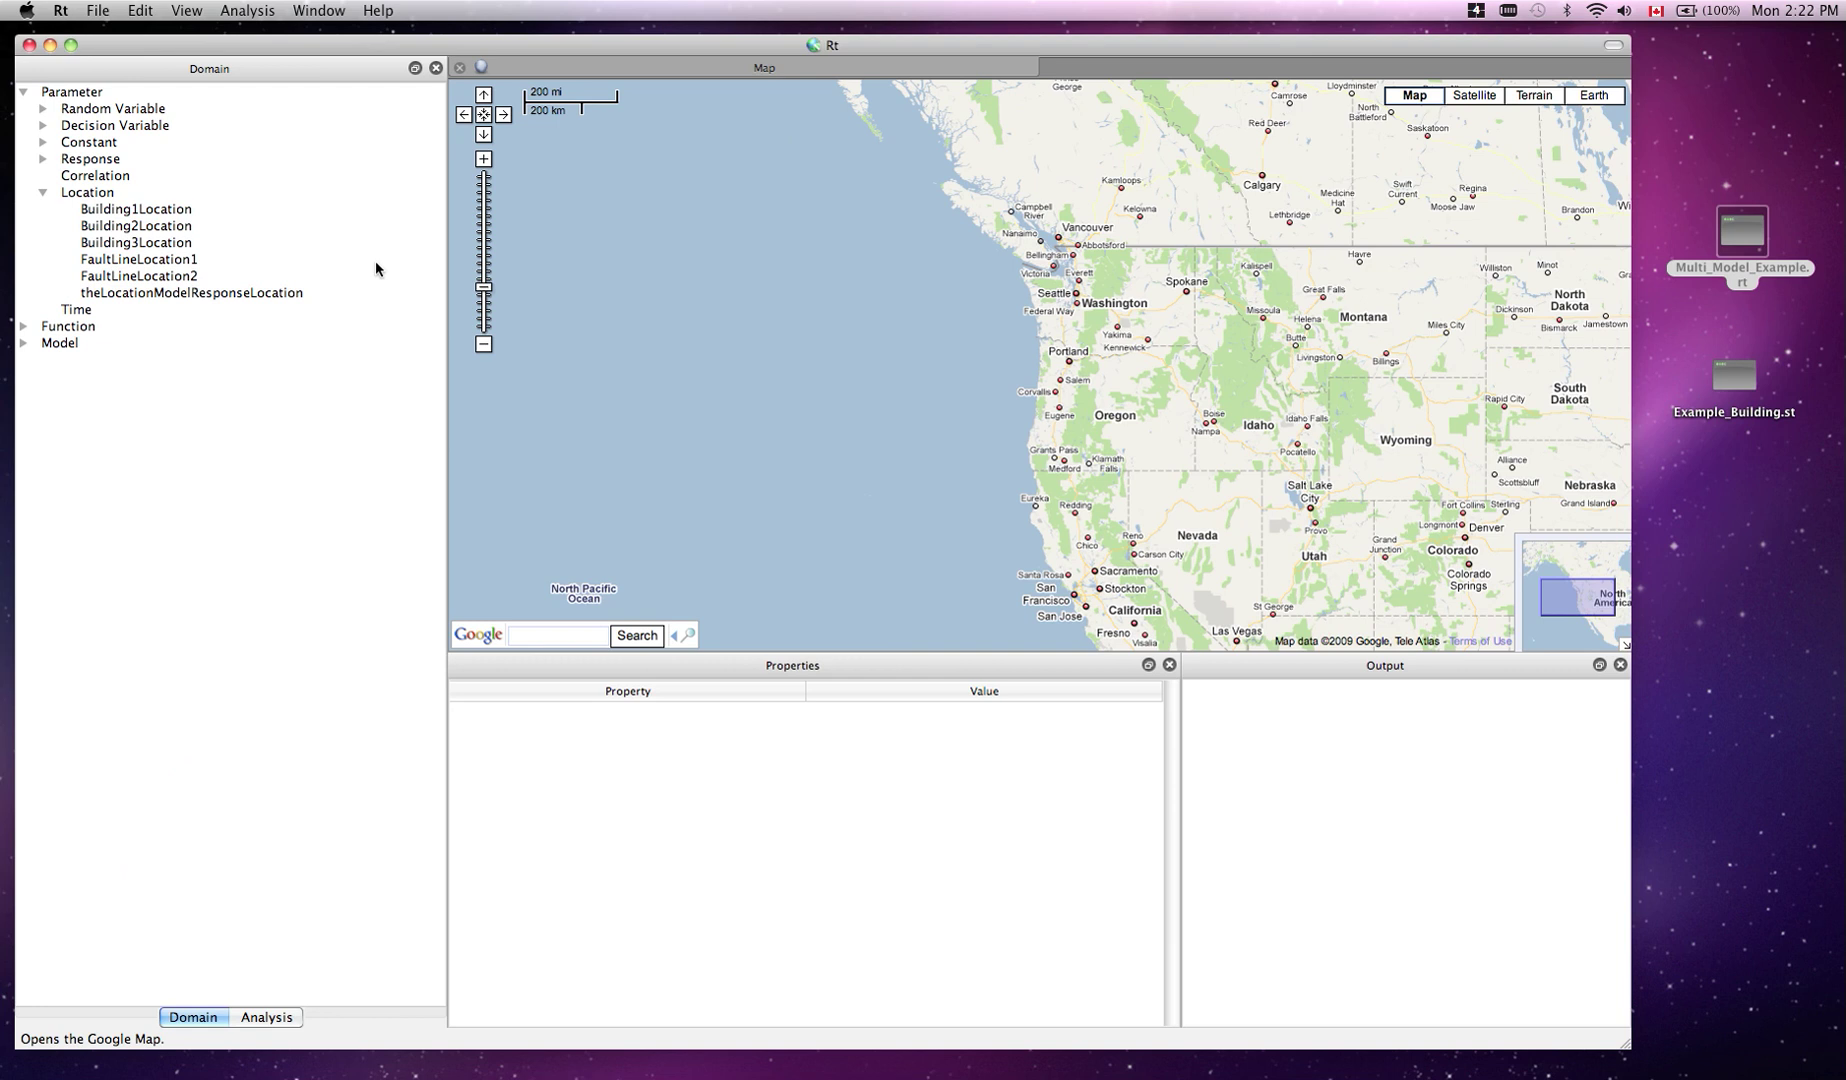
Display FaultLineLocation1 and FaultLineLocation2 as markers on the map
right_click(155, 263)
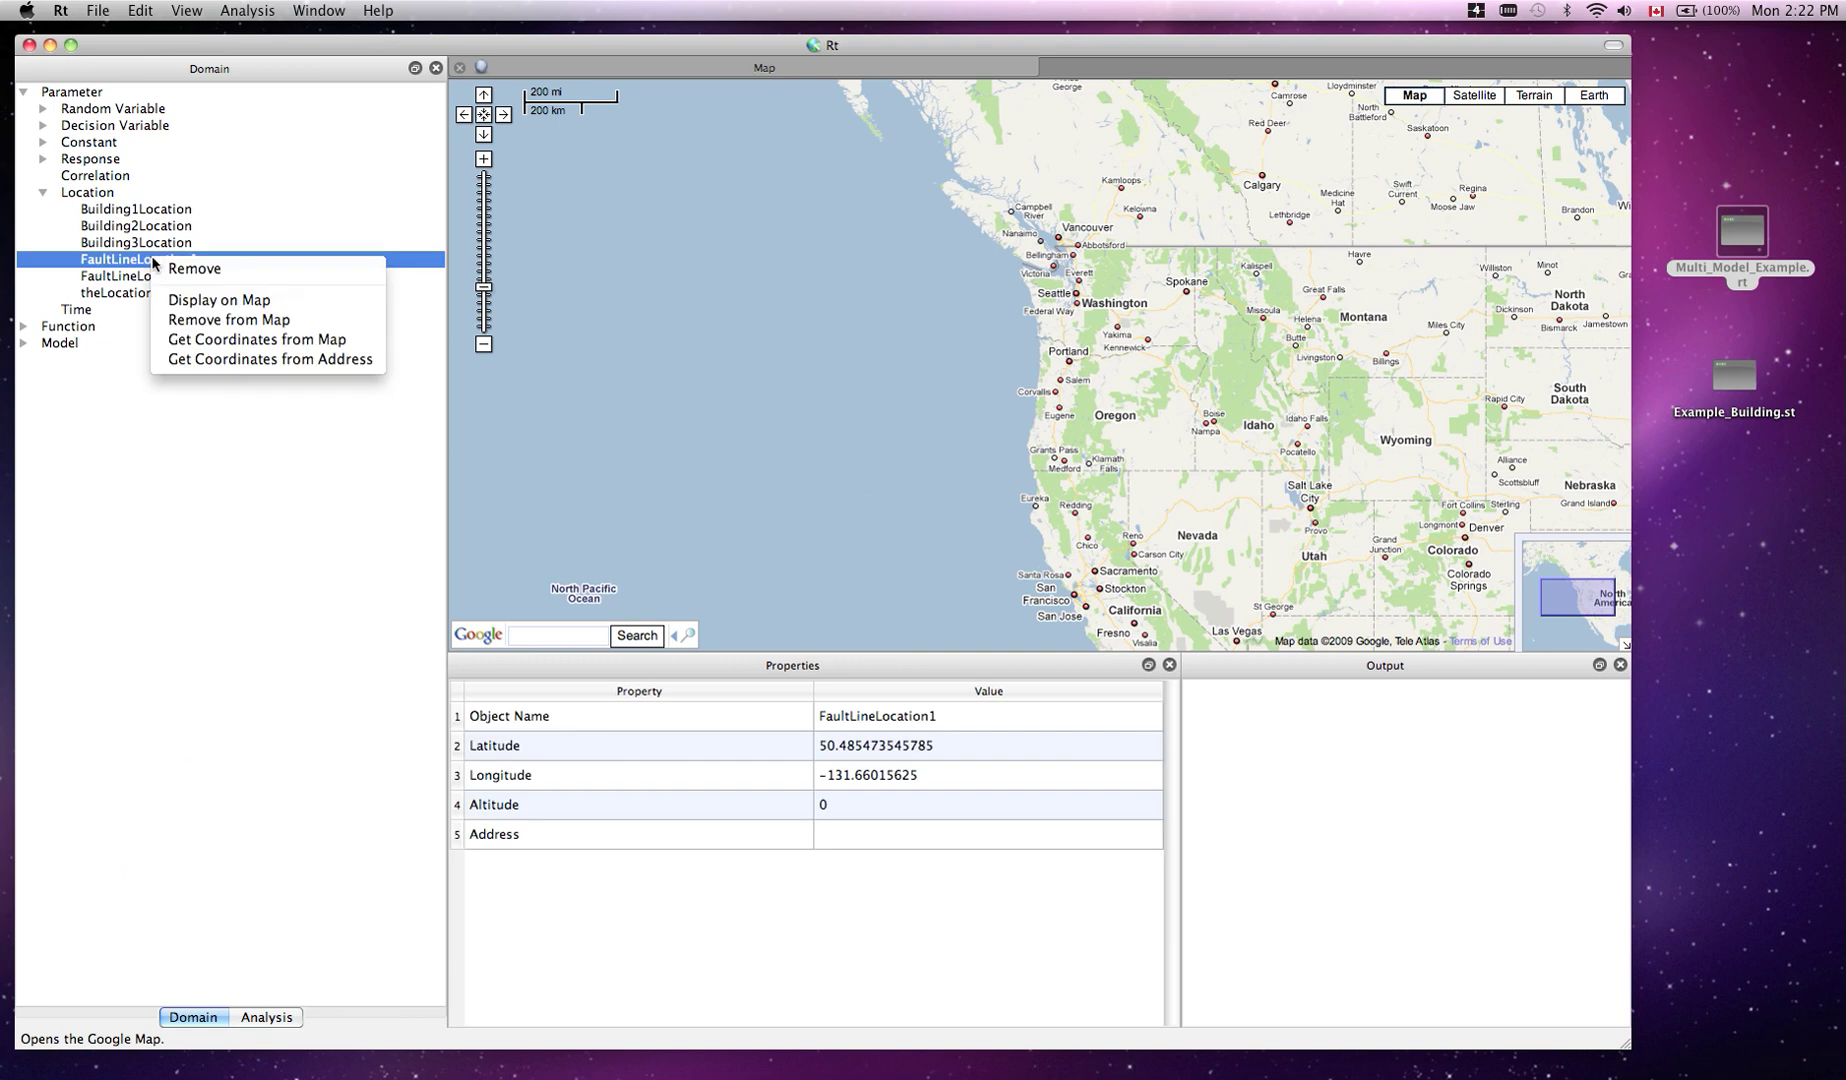
left_click(209, 300)
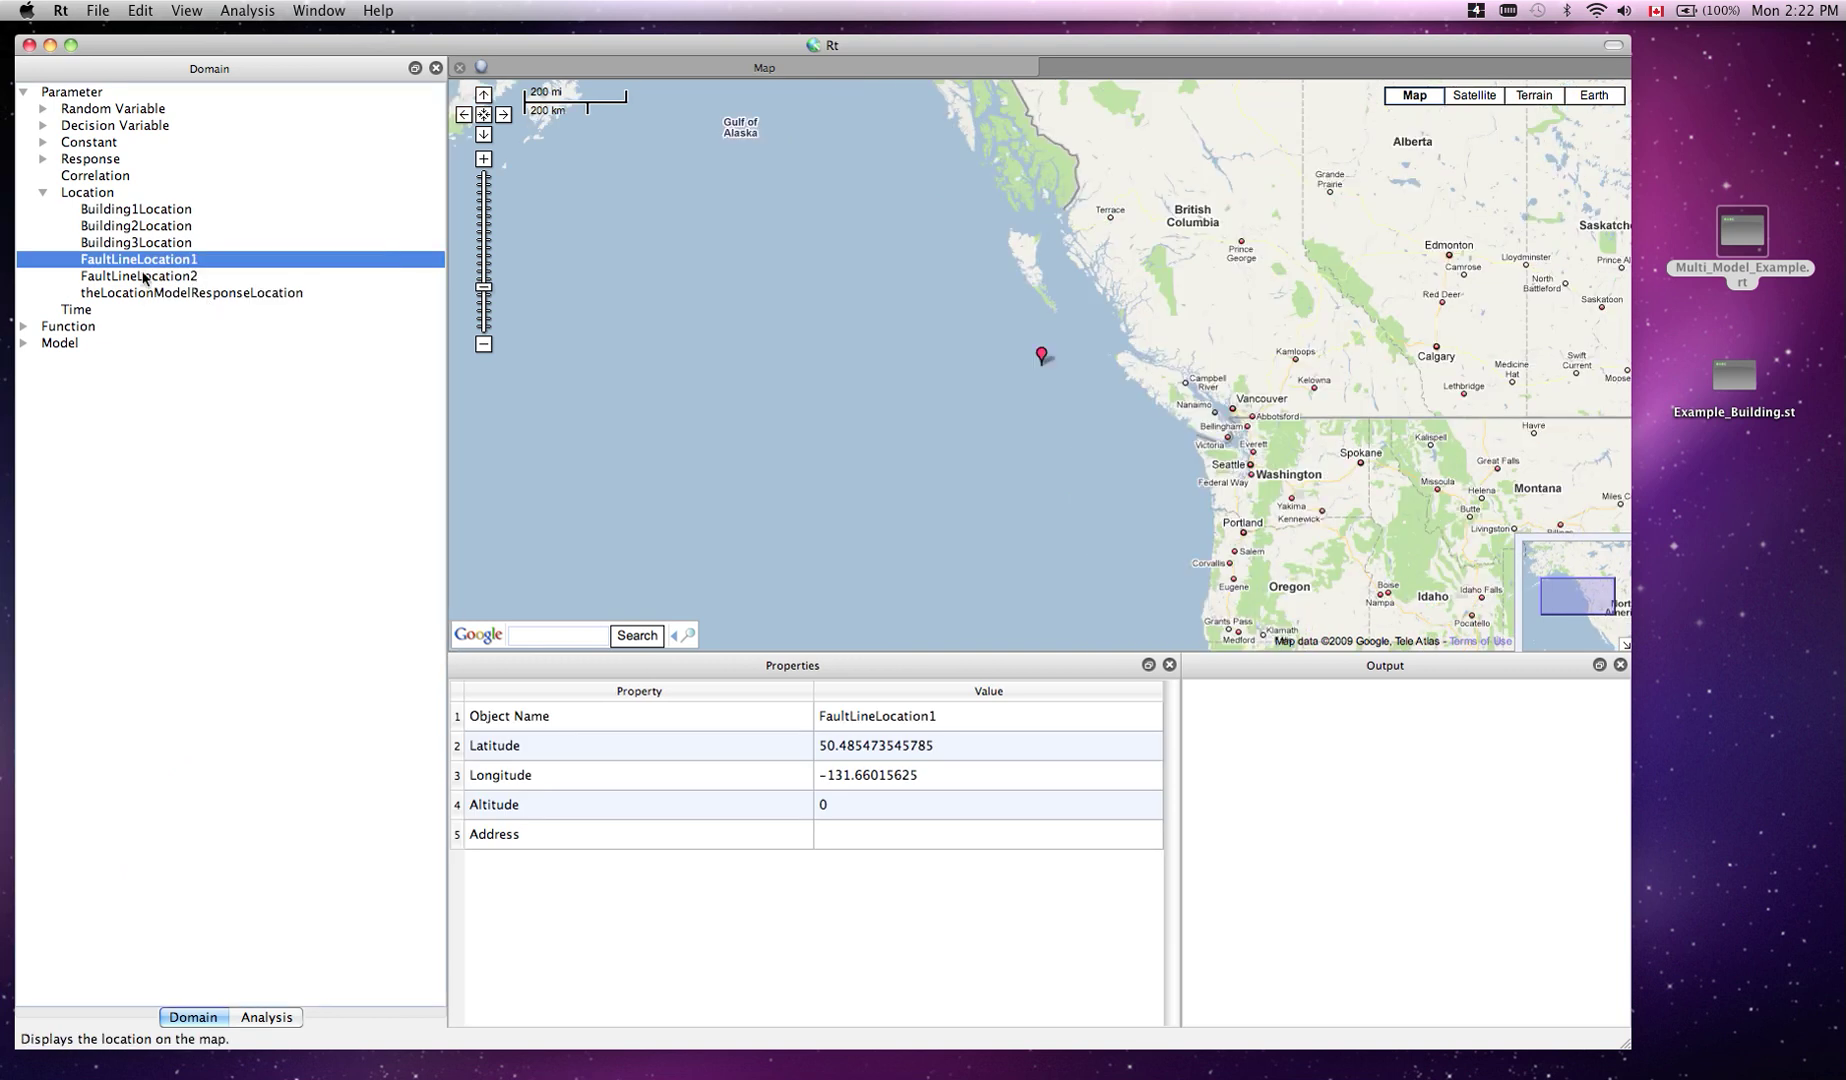
right_click(143, 274)
left_click(186, 316)
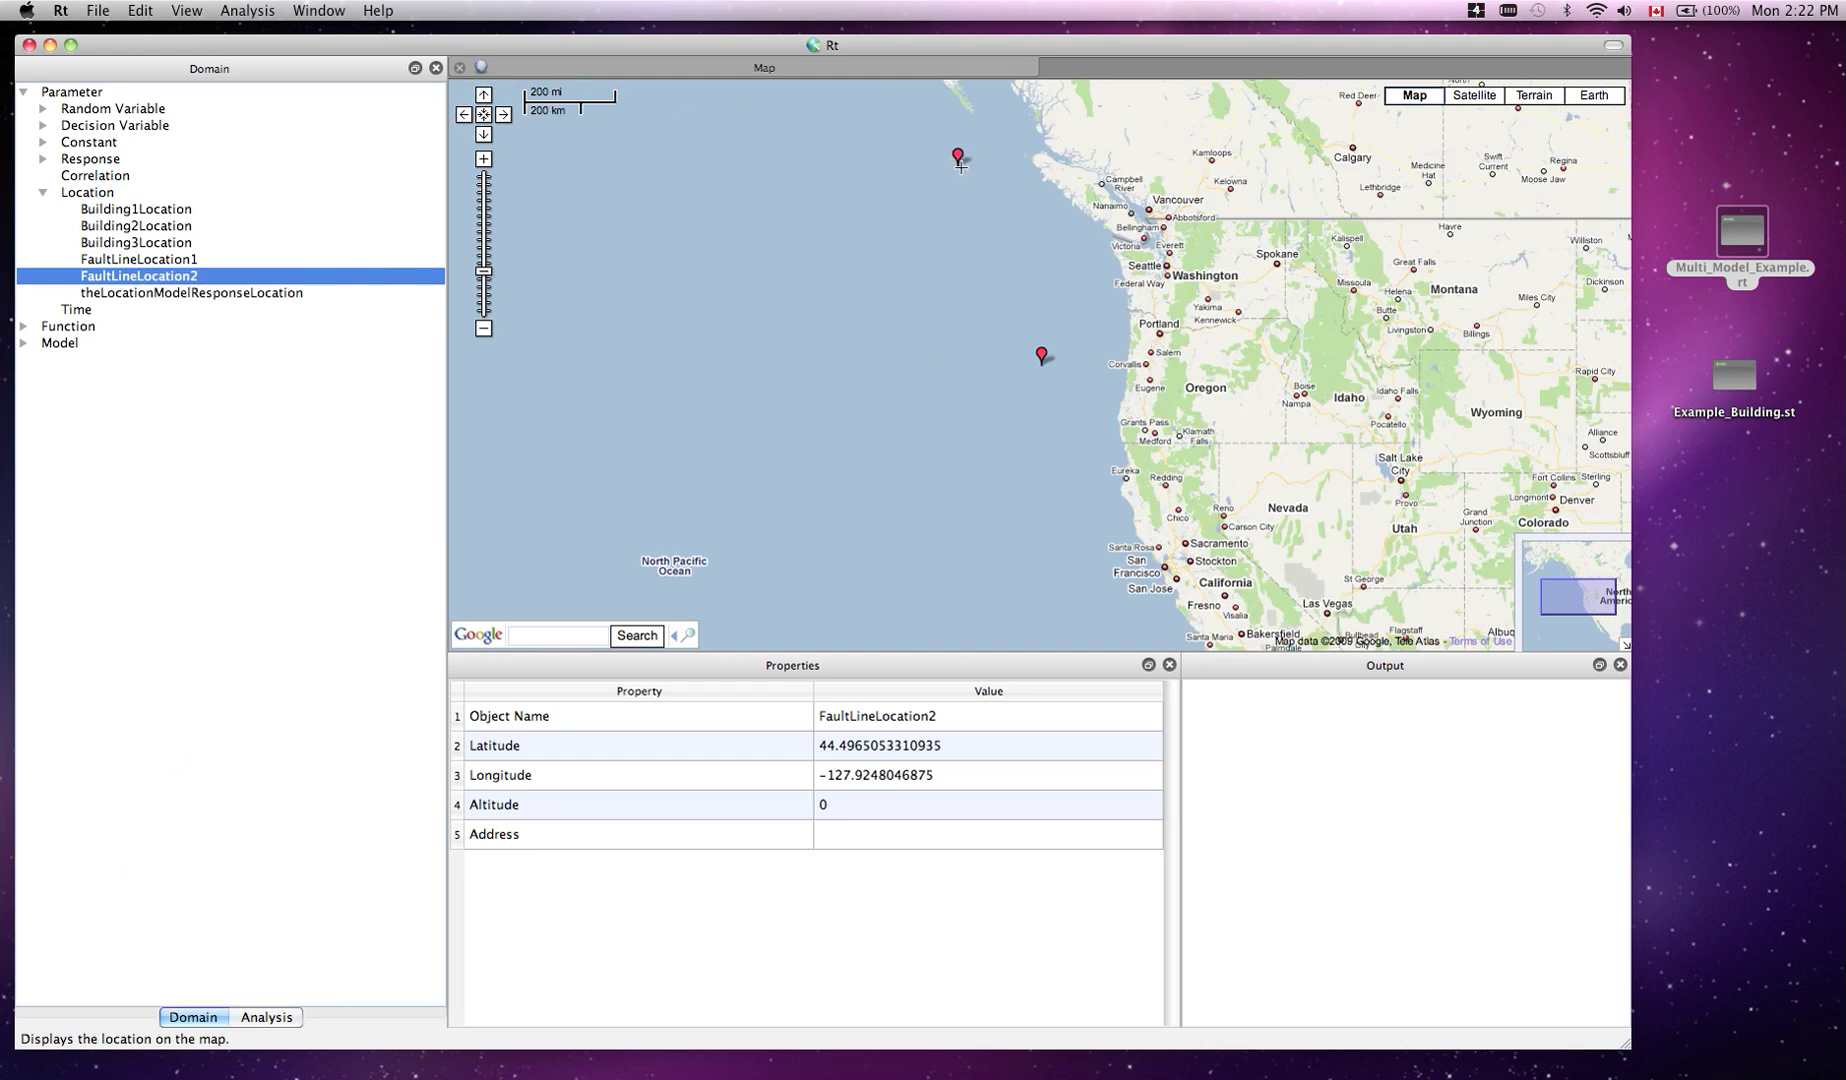
Display Building1Location, Building2Location and Building3Location as markers on the map
right_click(167, 211)
left_click(215, 250)
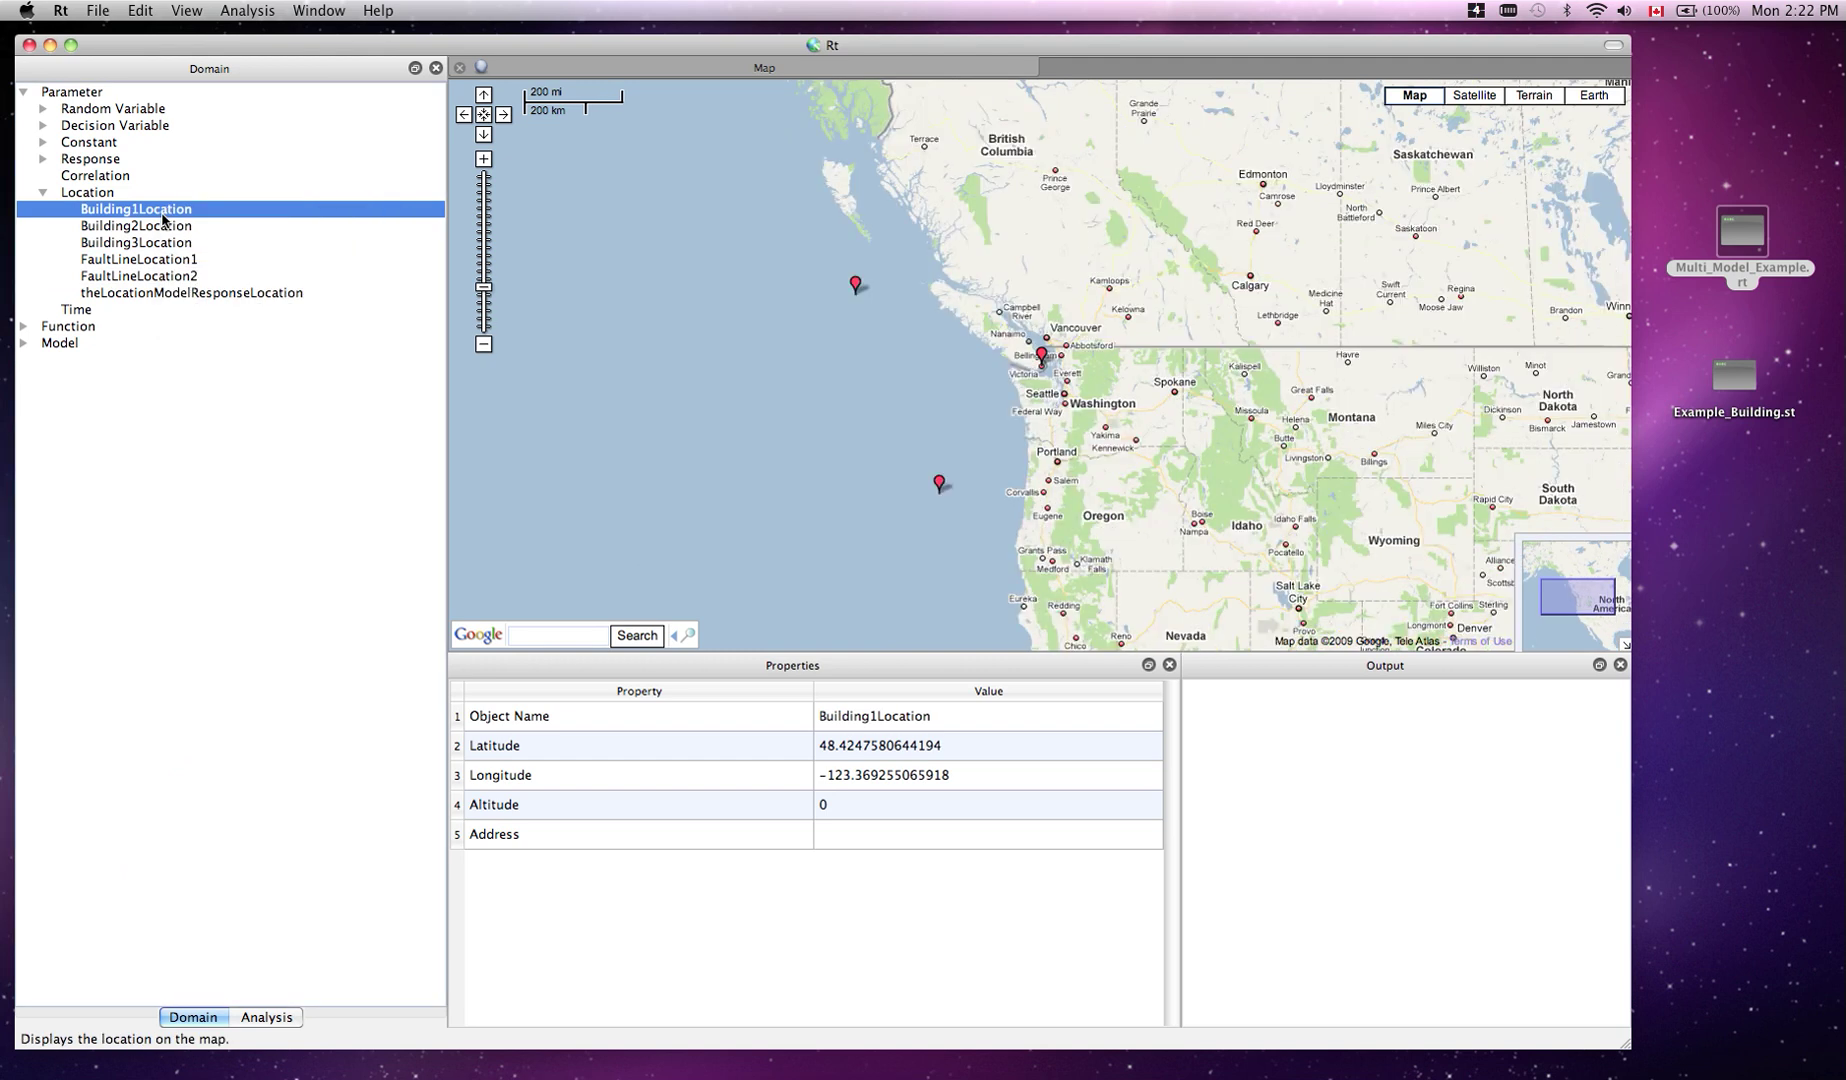
right_click(161, 225)
left_click(205, 265)
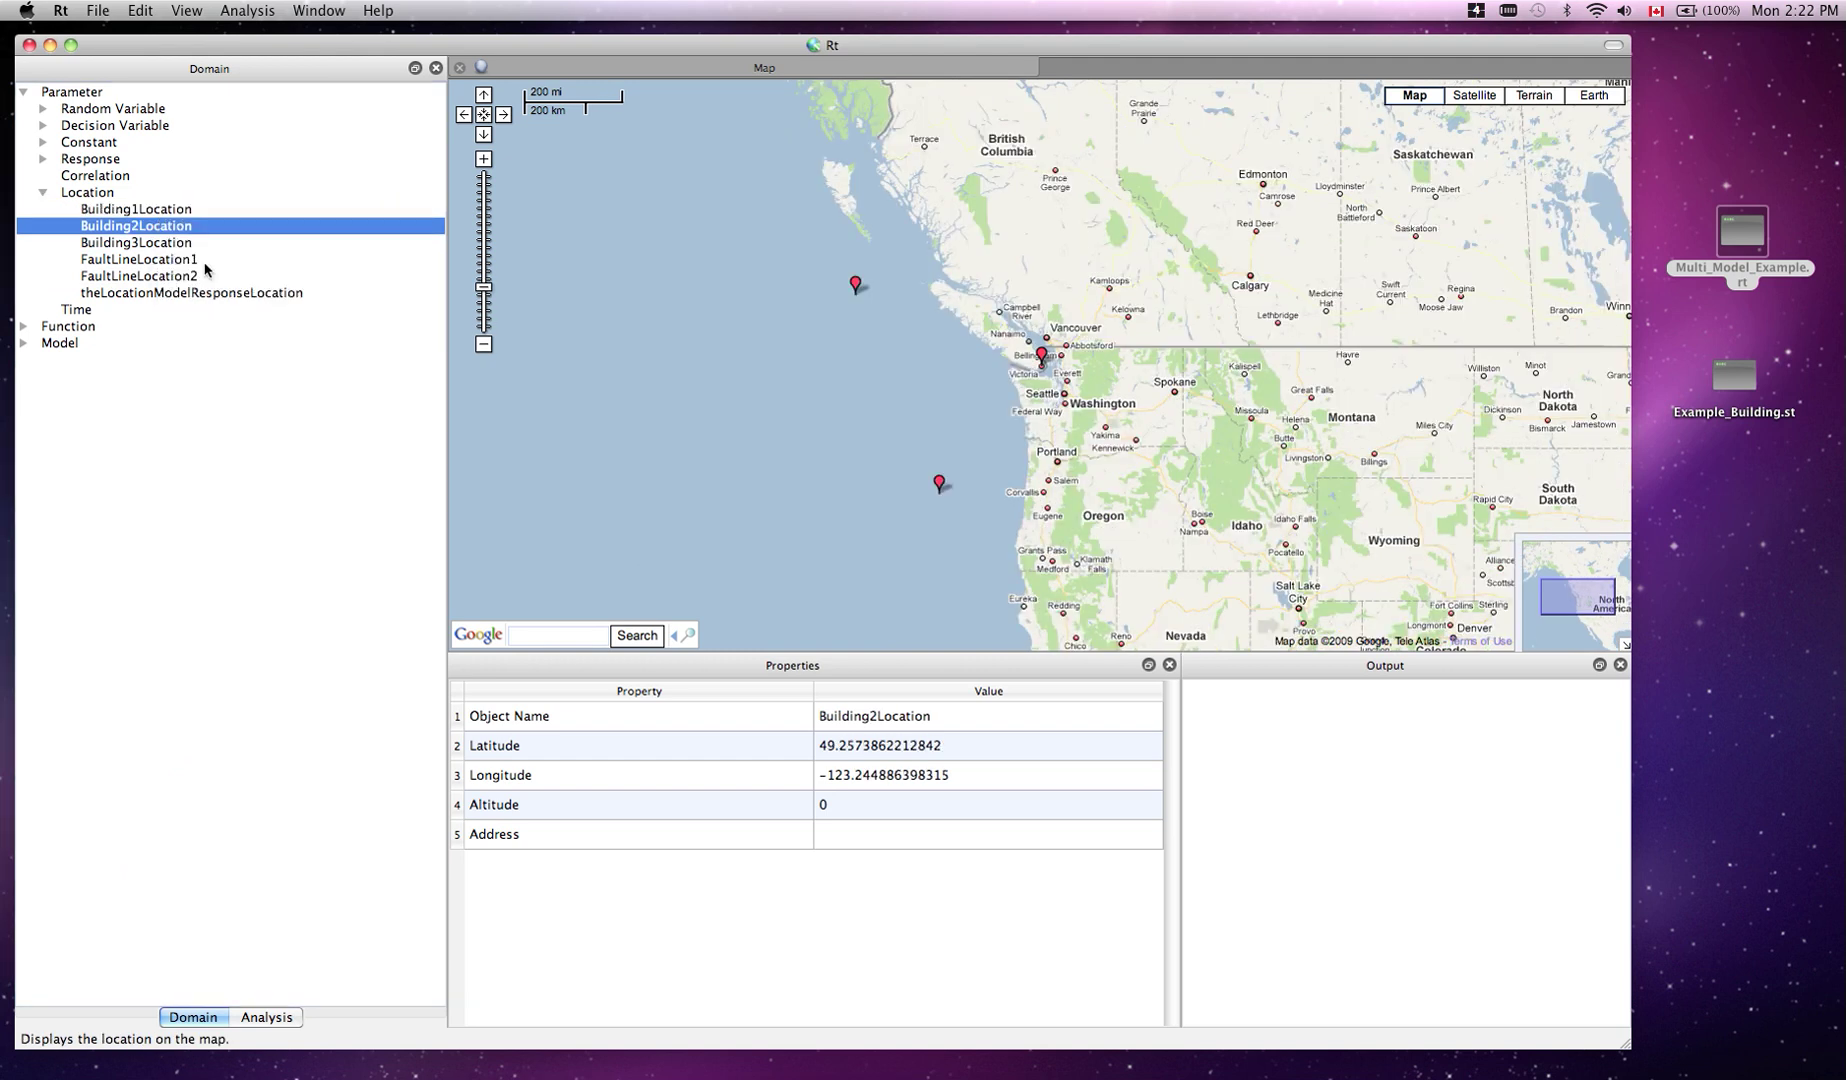
right_click(164, 243)
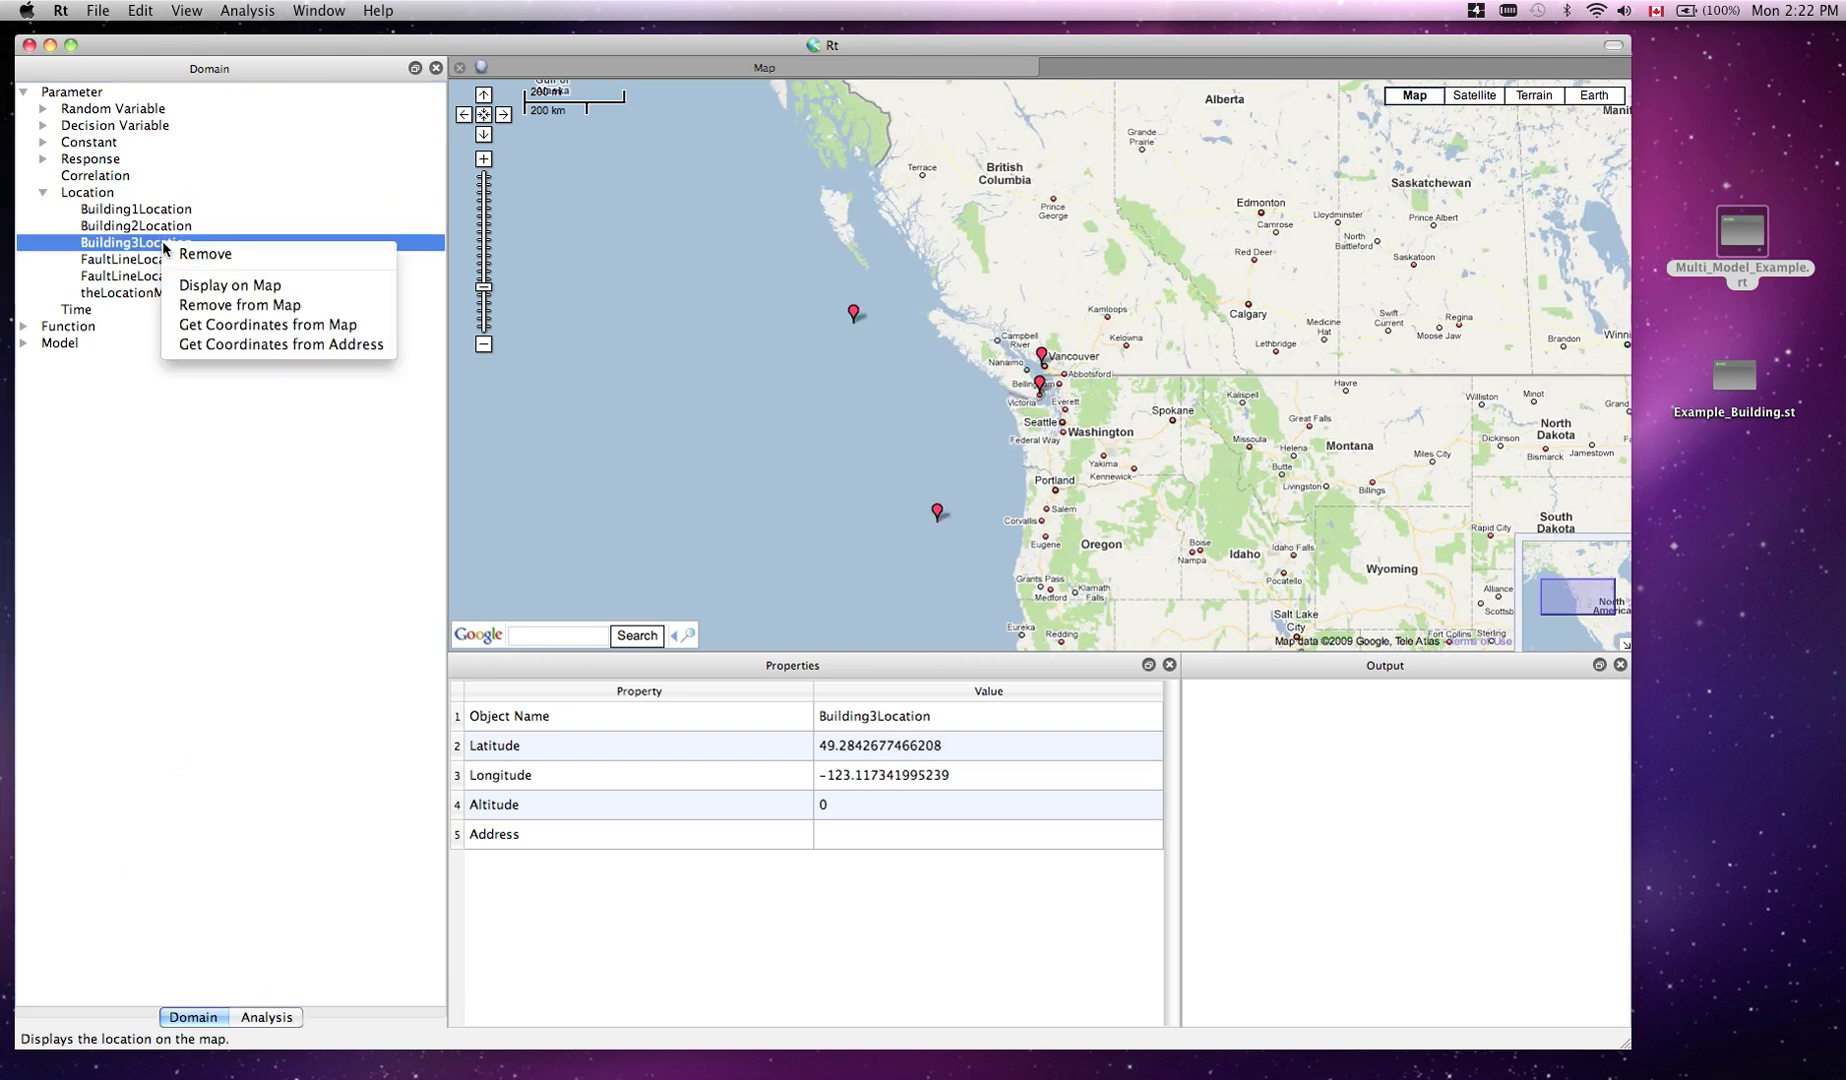
left_click(215, 285)
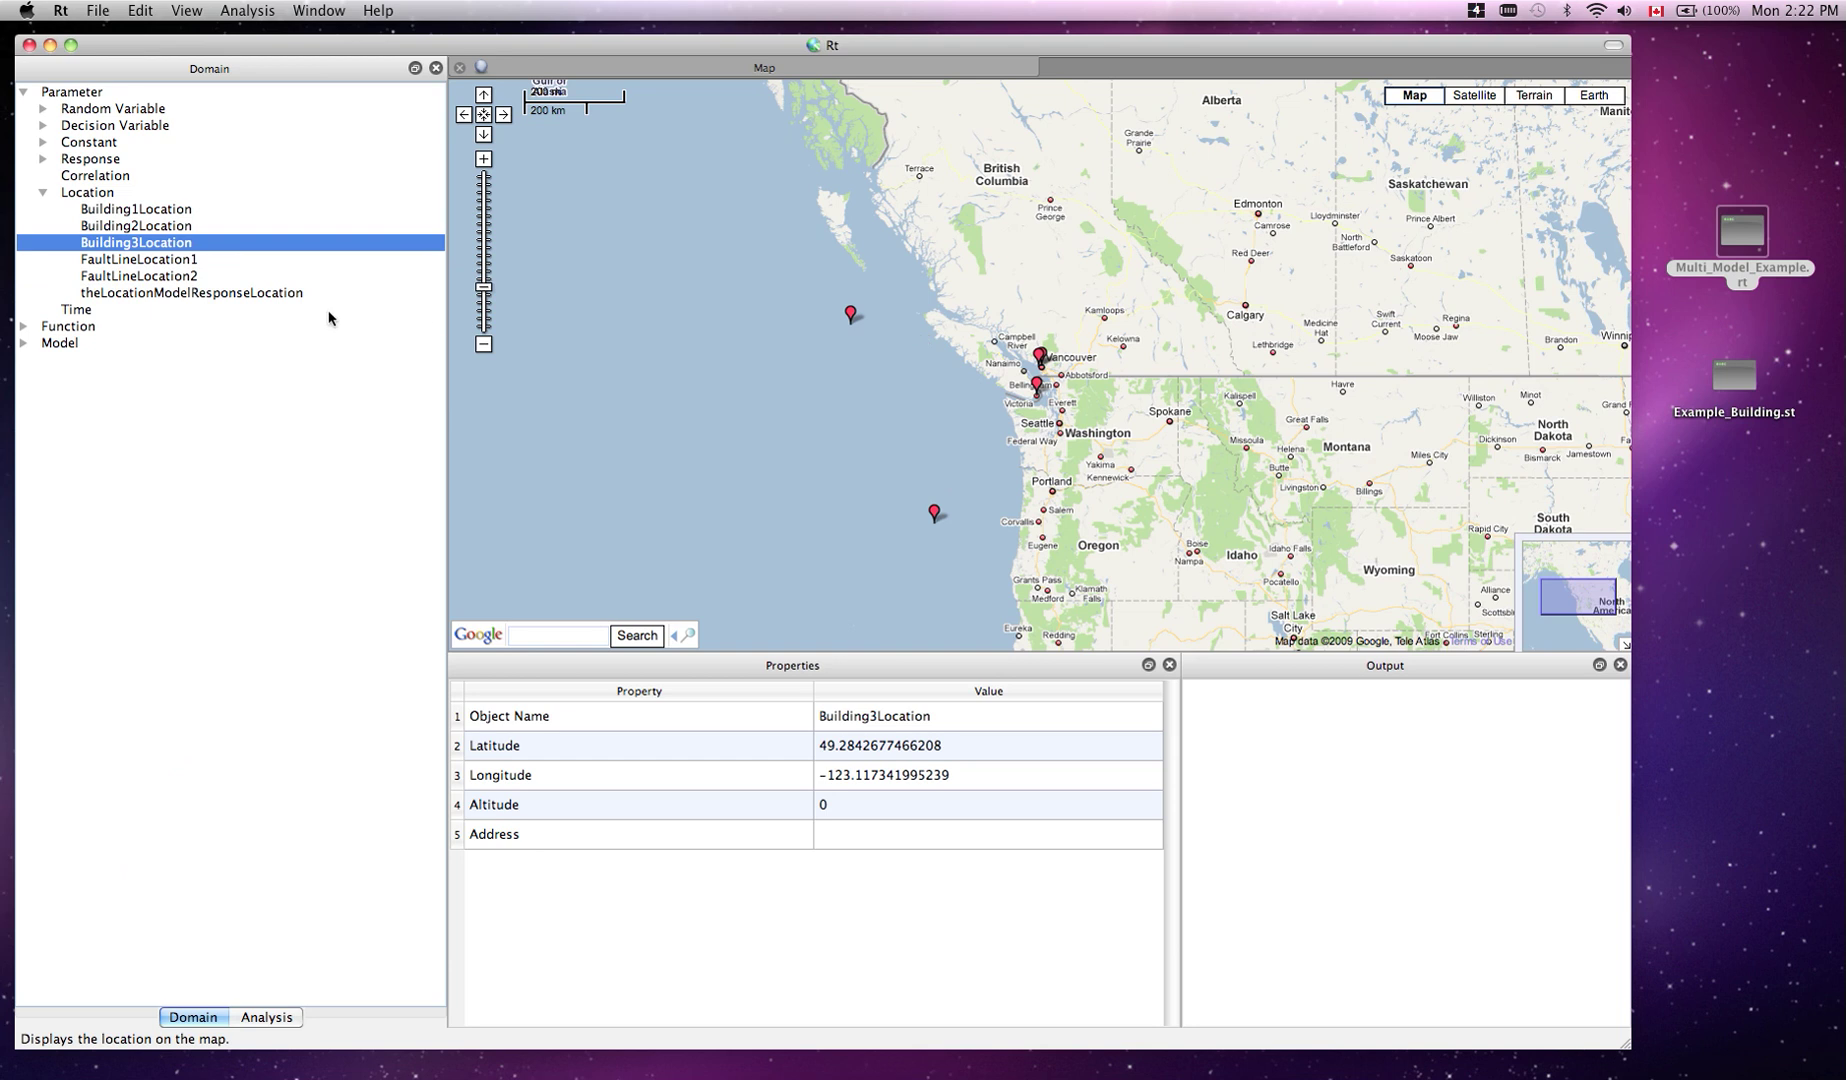
Expand the Model branch and review theLocationModel, theMagnitudeModel and theIntensityModel properties
left_click(21, 344)
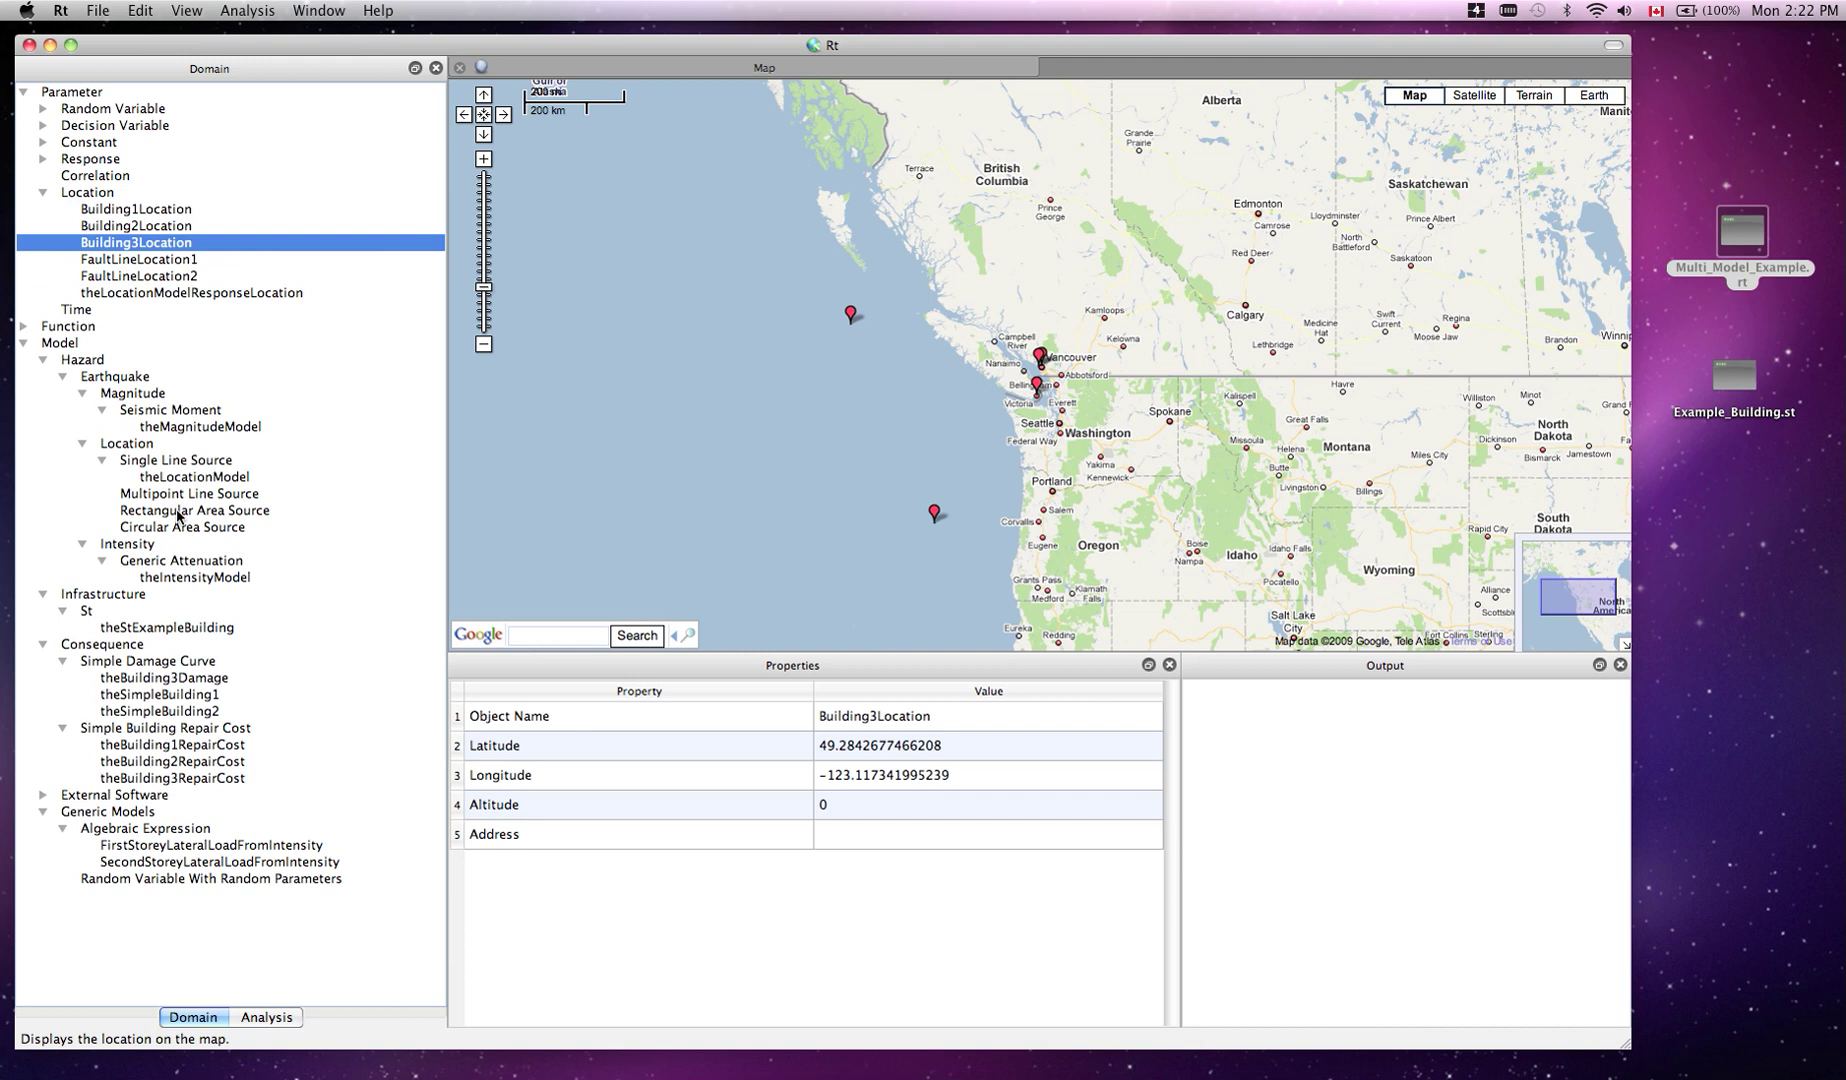
left_click(169, 478)
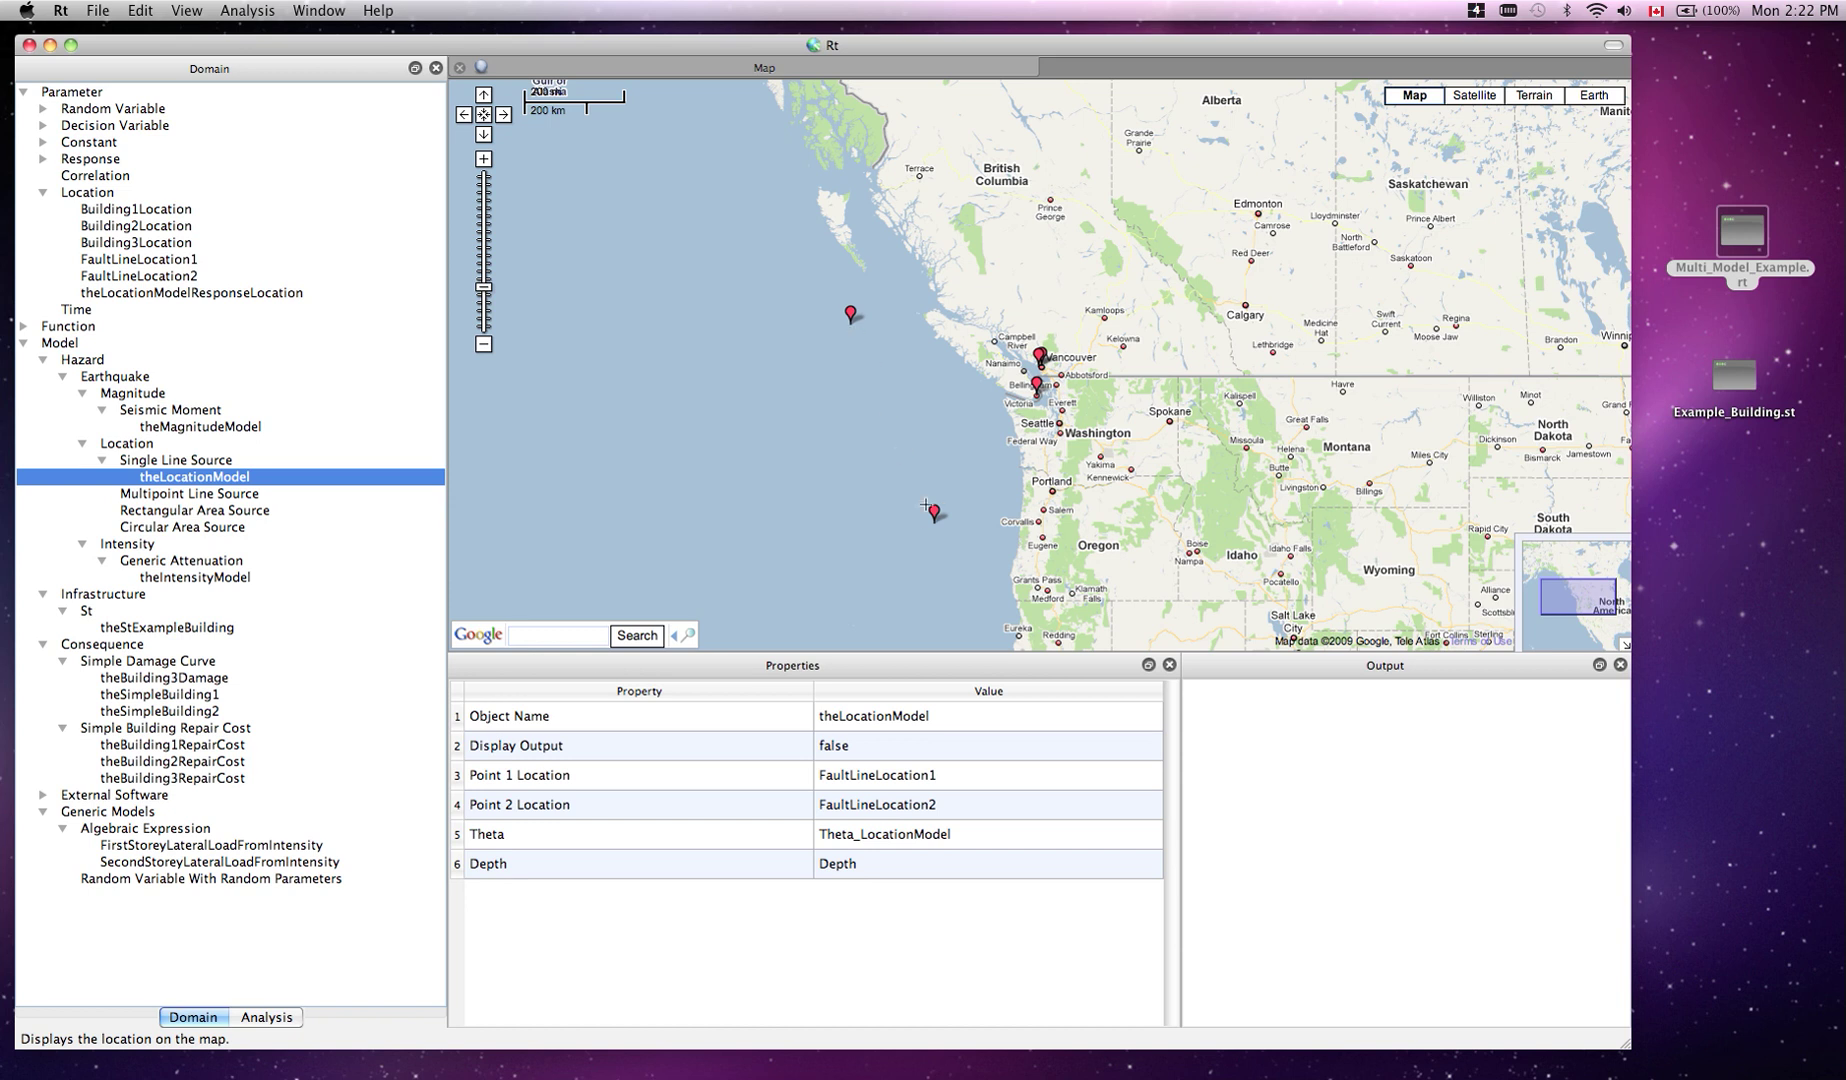
left_click(919, 784)
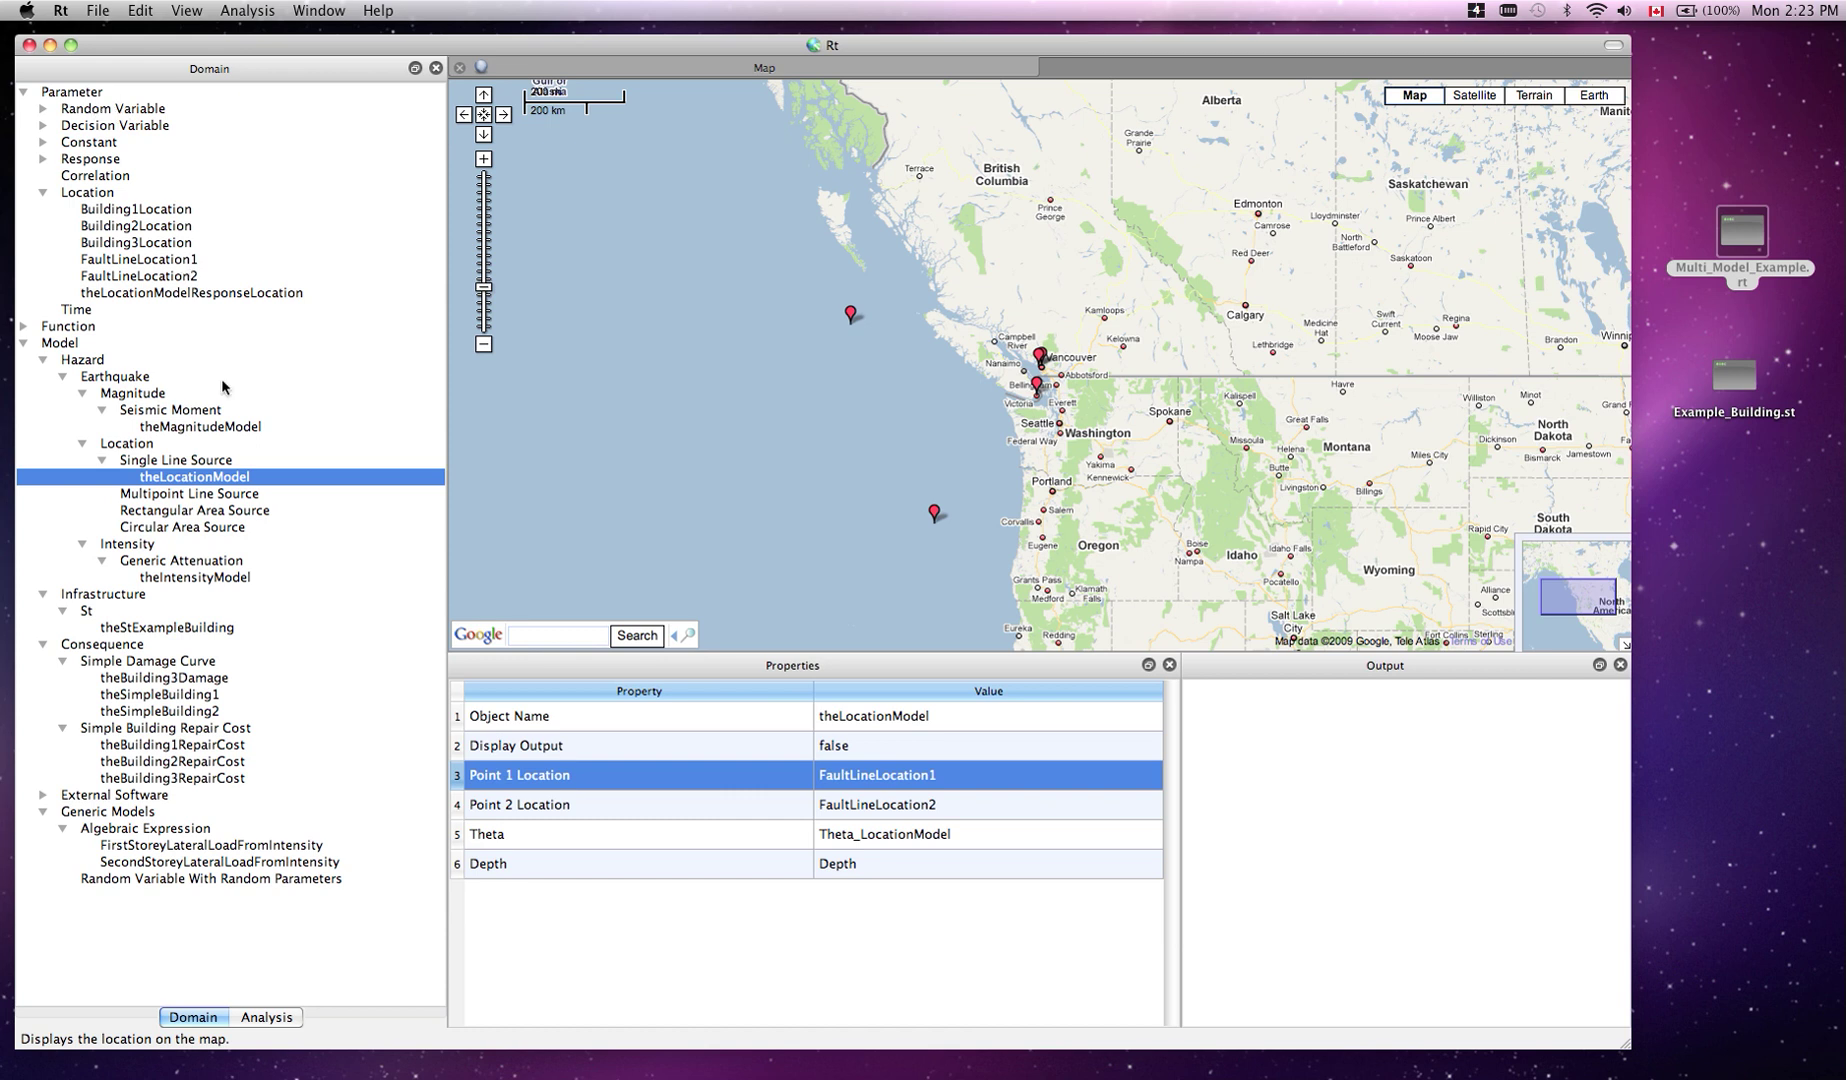
left_click(207, 428)
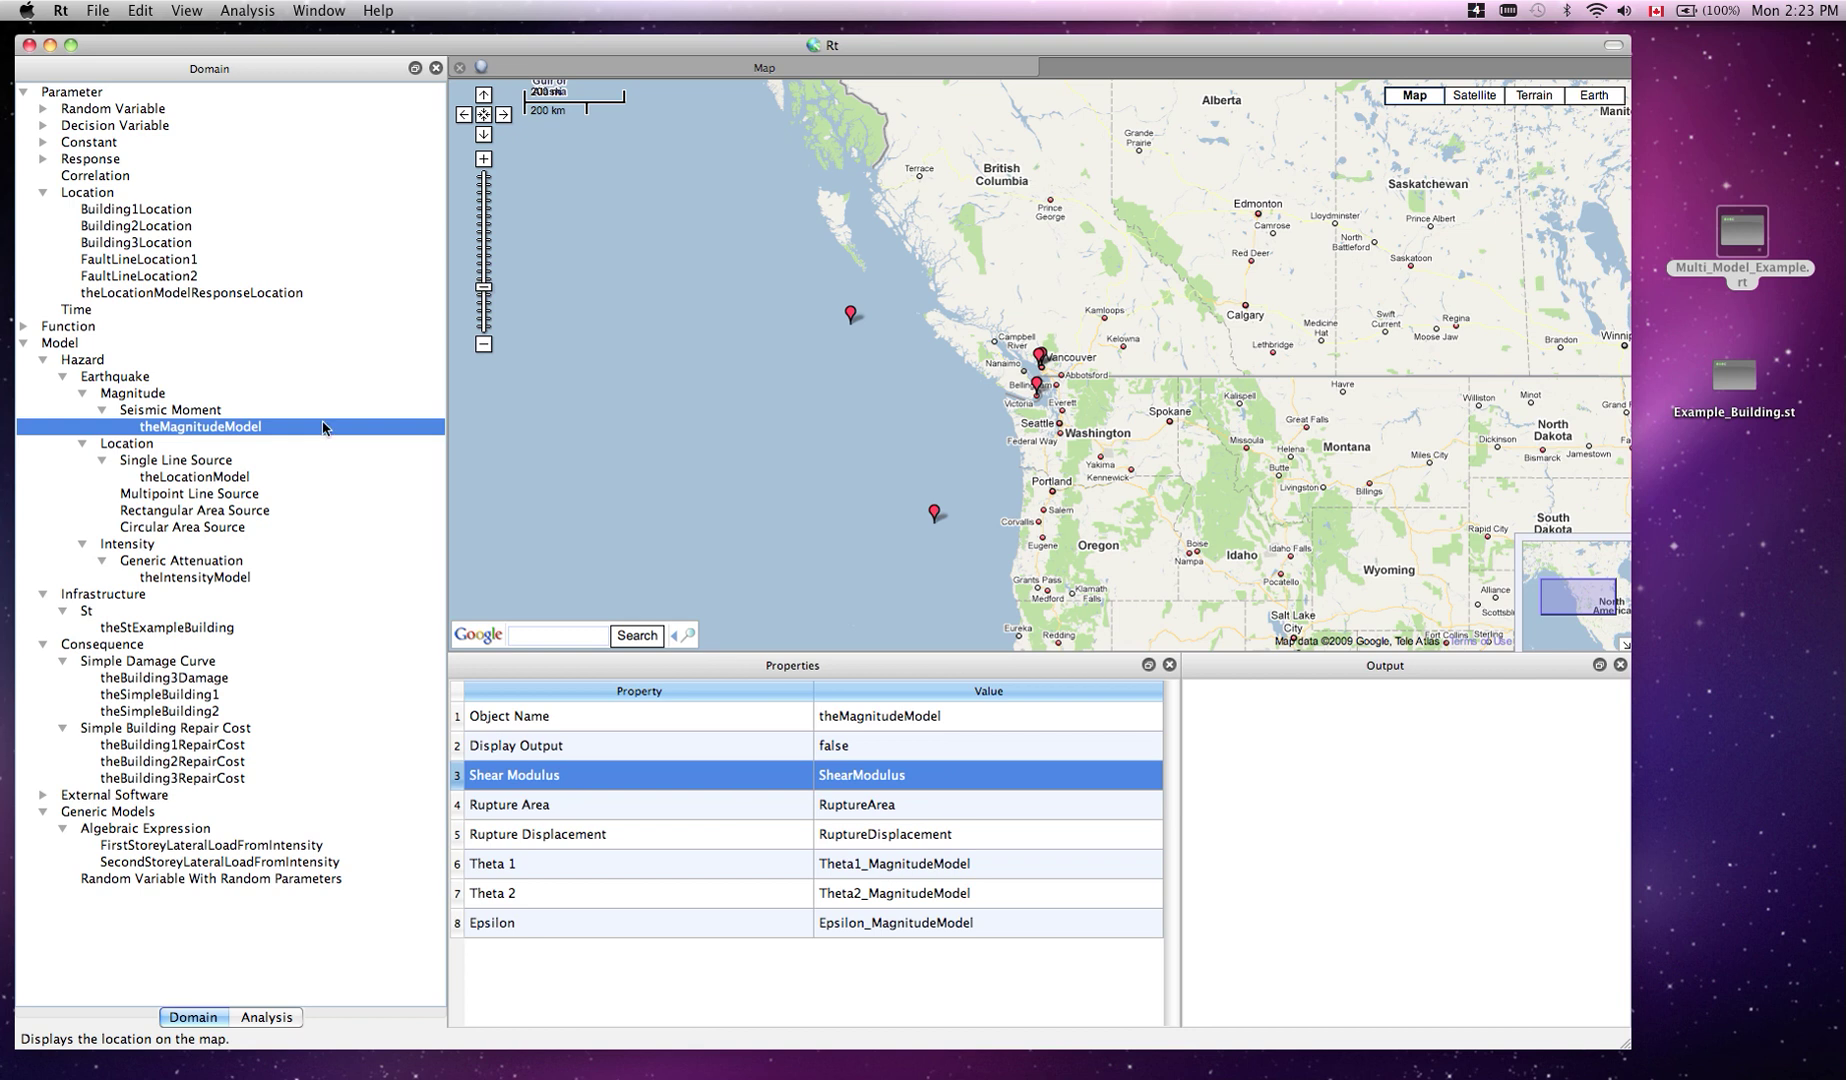
left_click(204, 579)
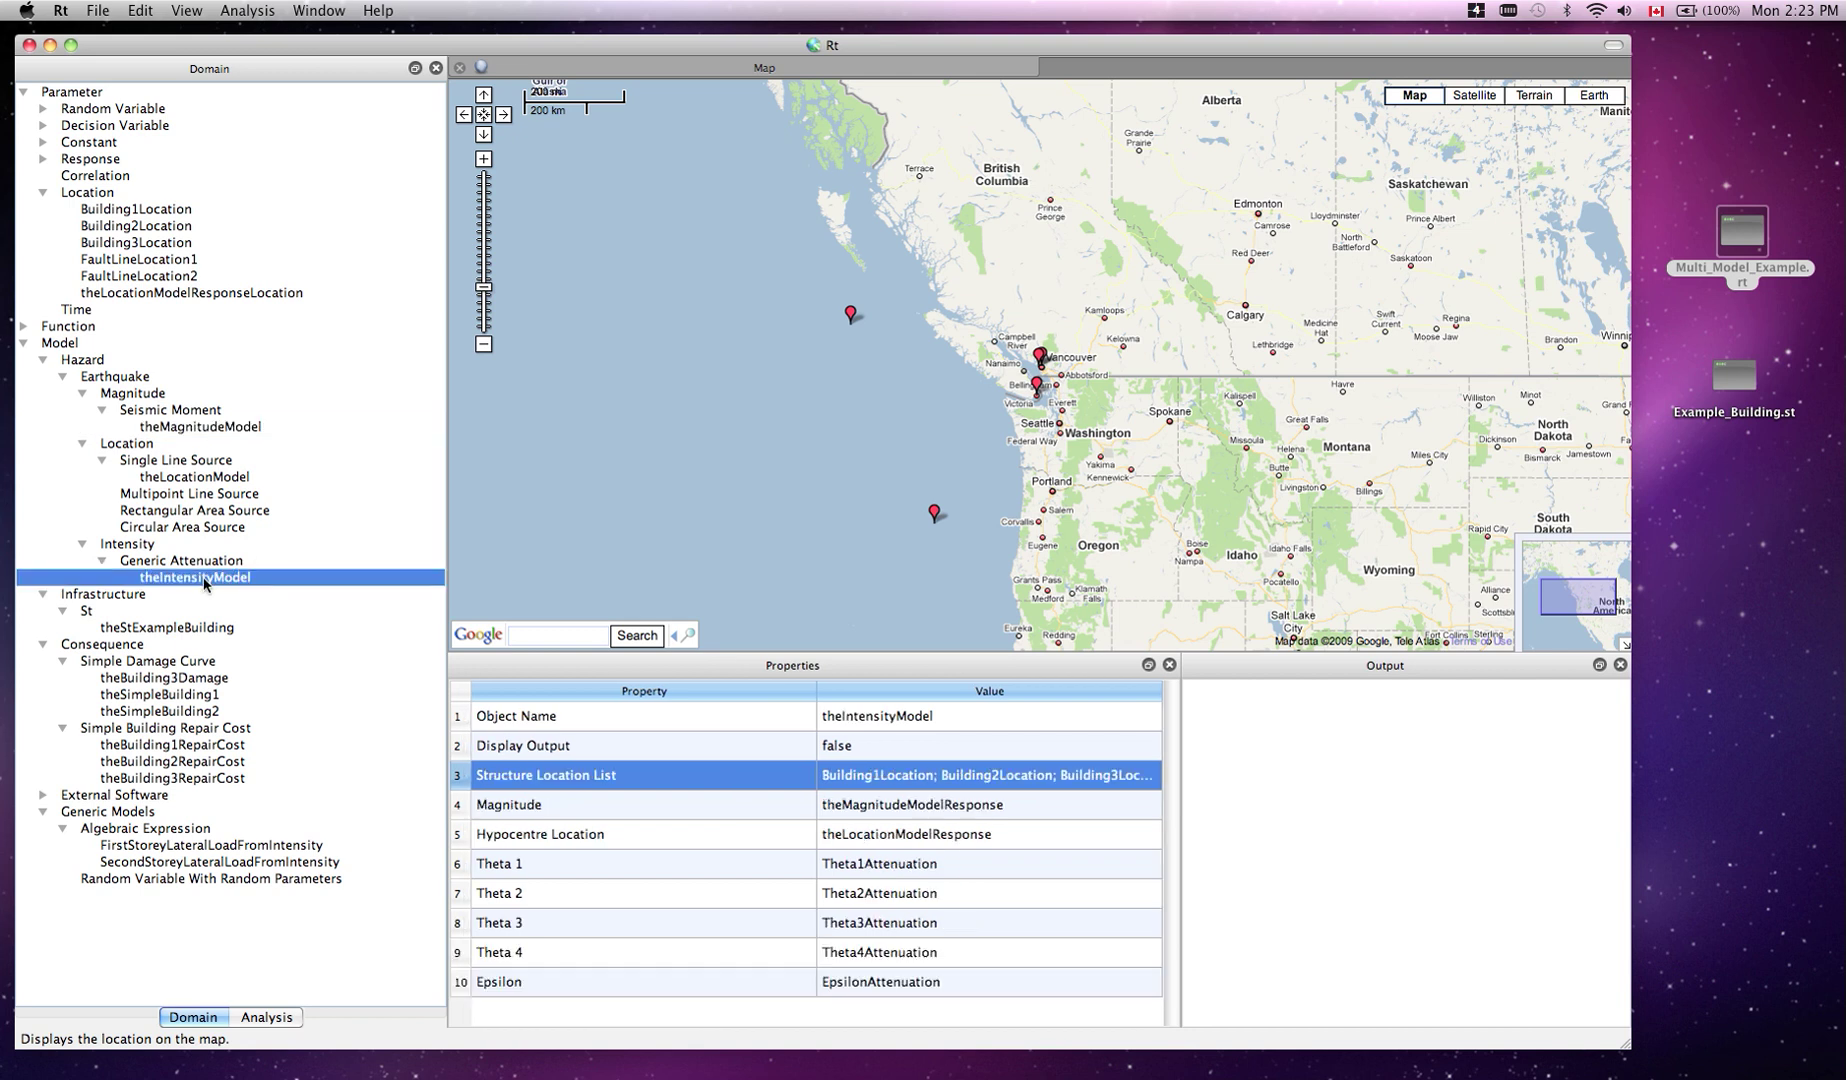
Expand Response and display theIntensityModelBuilding1LocationResponse's properties, produced by theIntensityModel
left_click(43, 159)
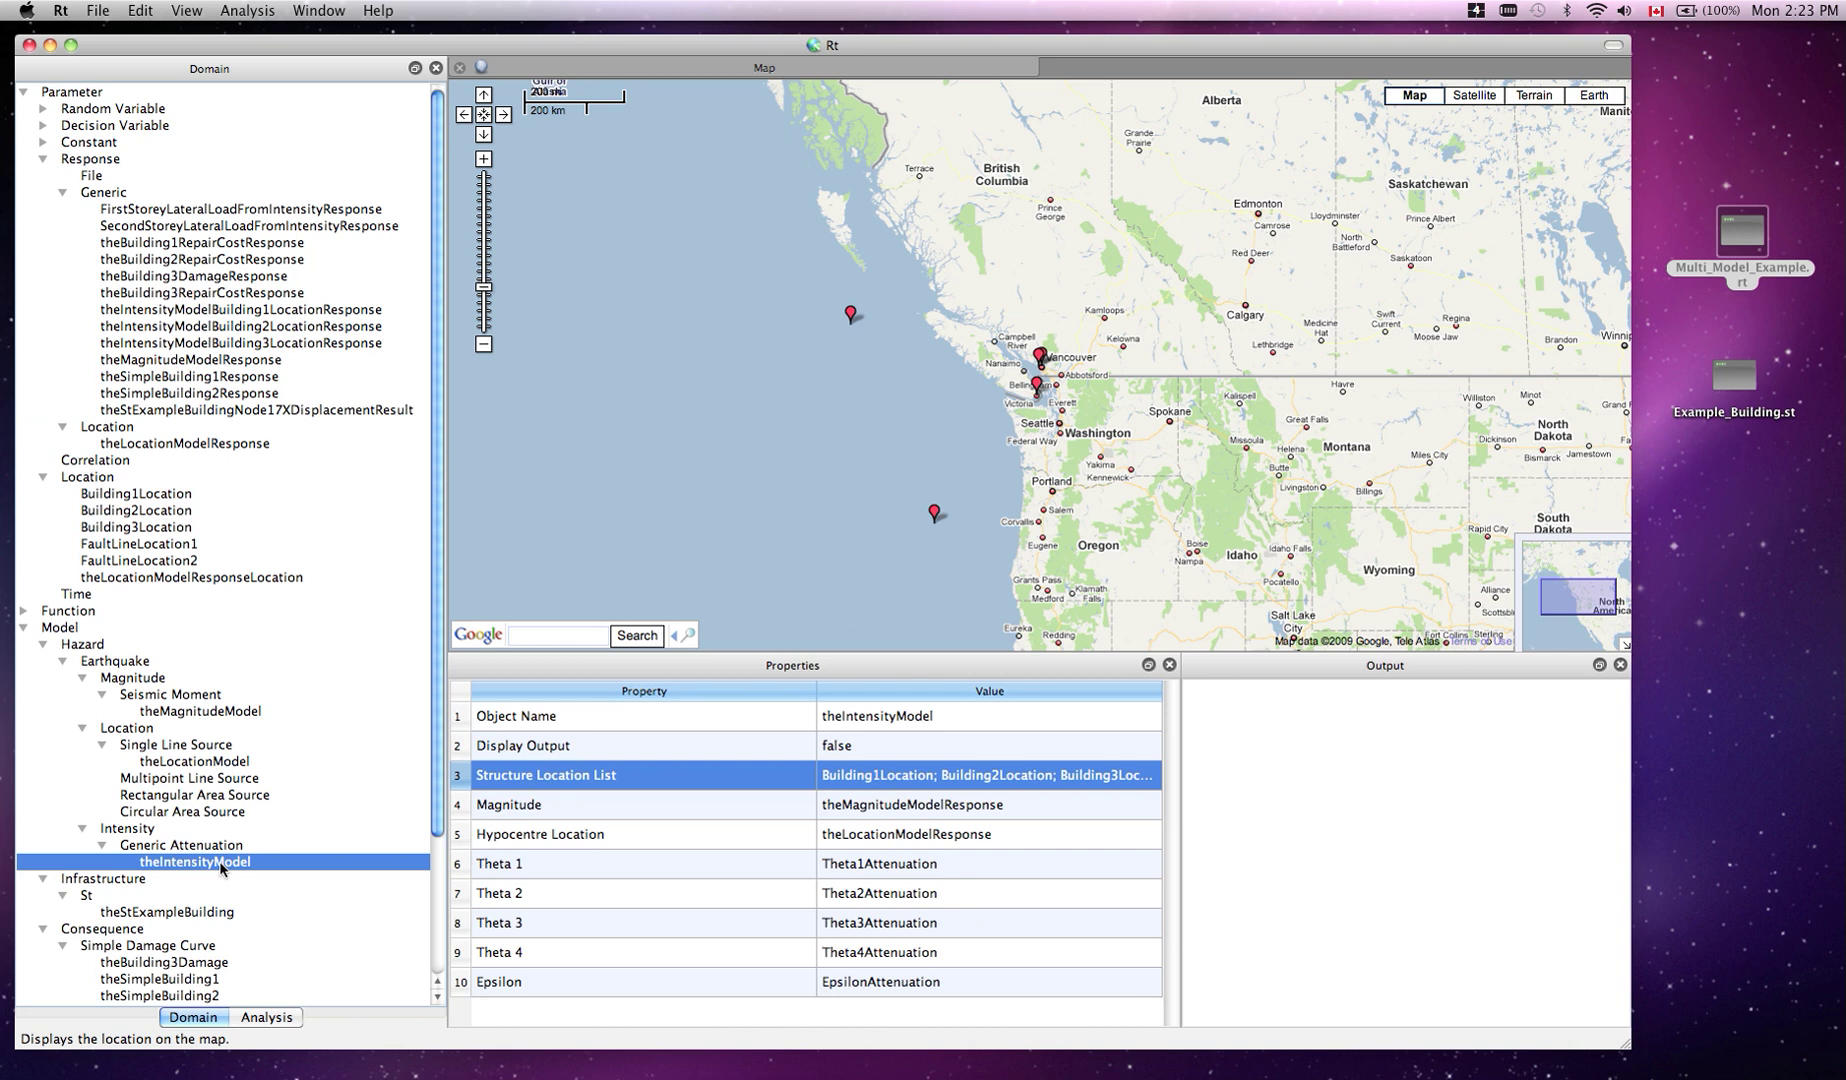
left_click(256, 312)
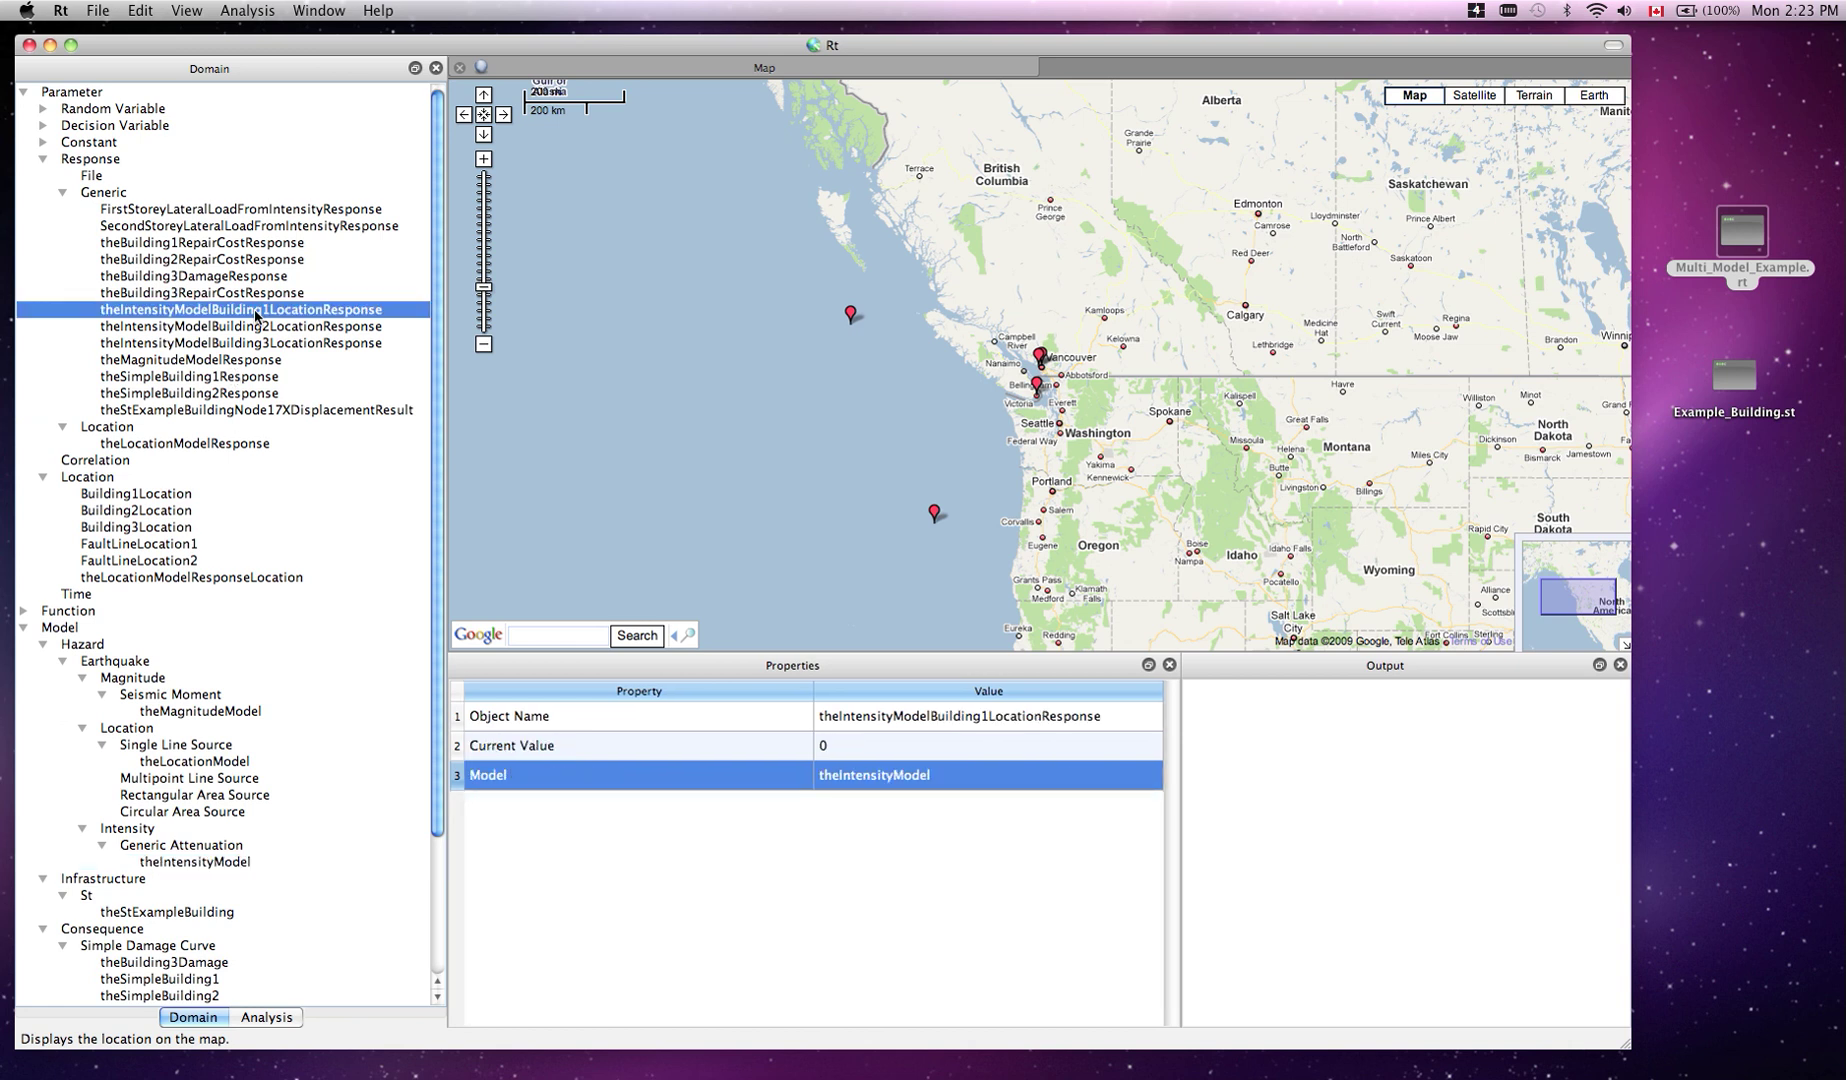
key("Down")
key("Down")
key("Up")
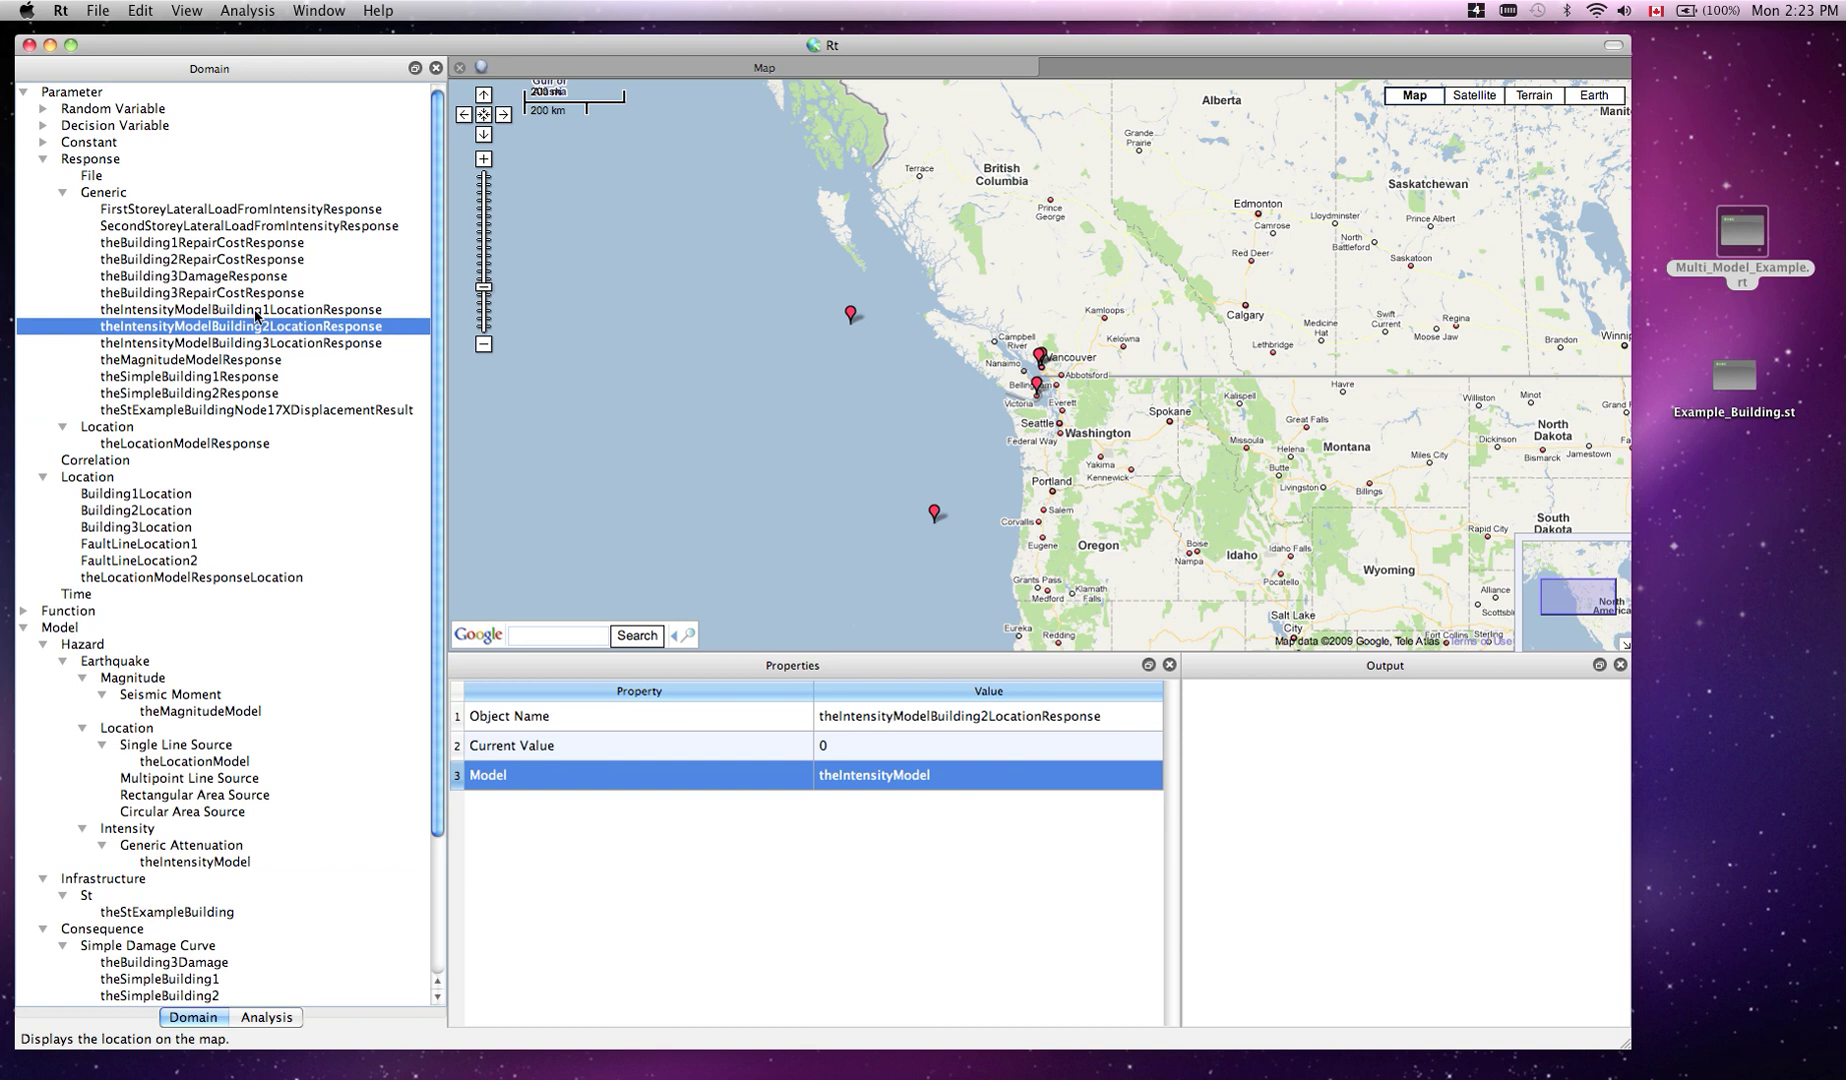
key("Up")
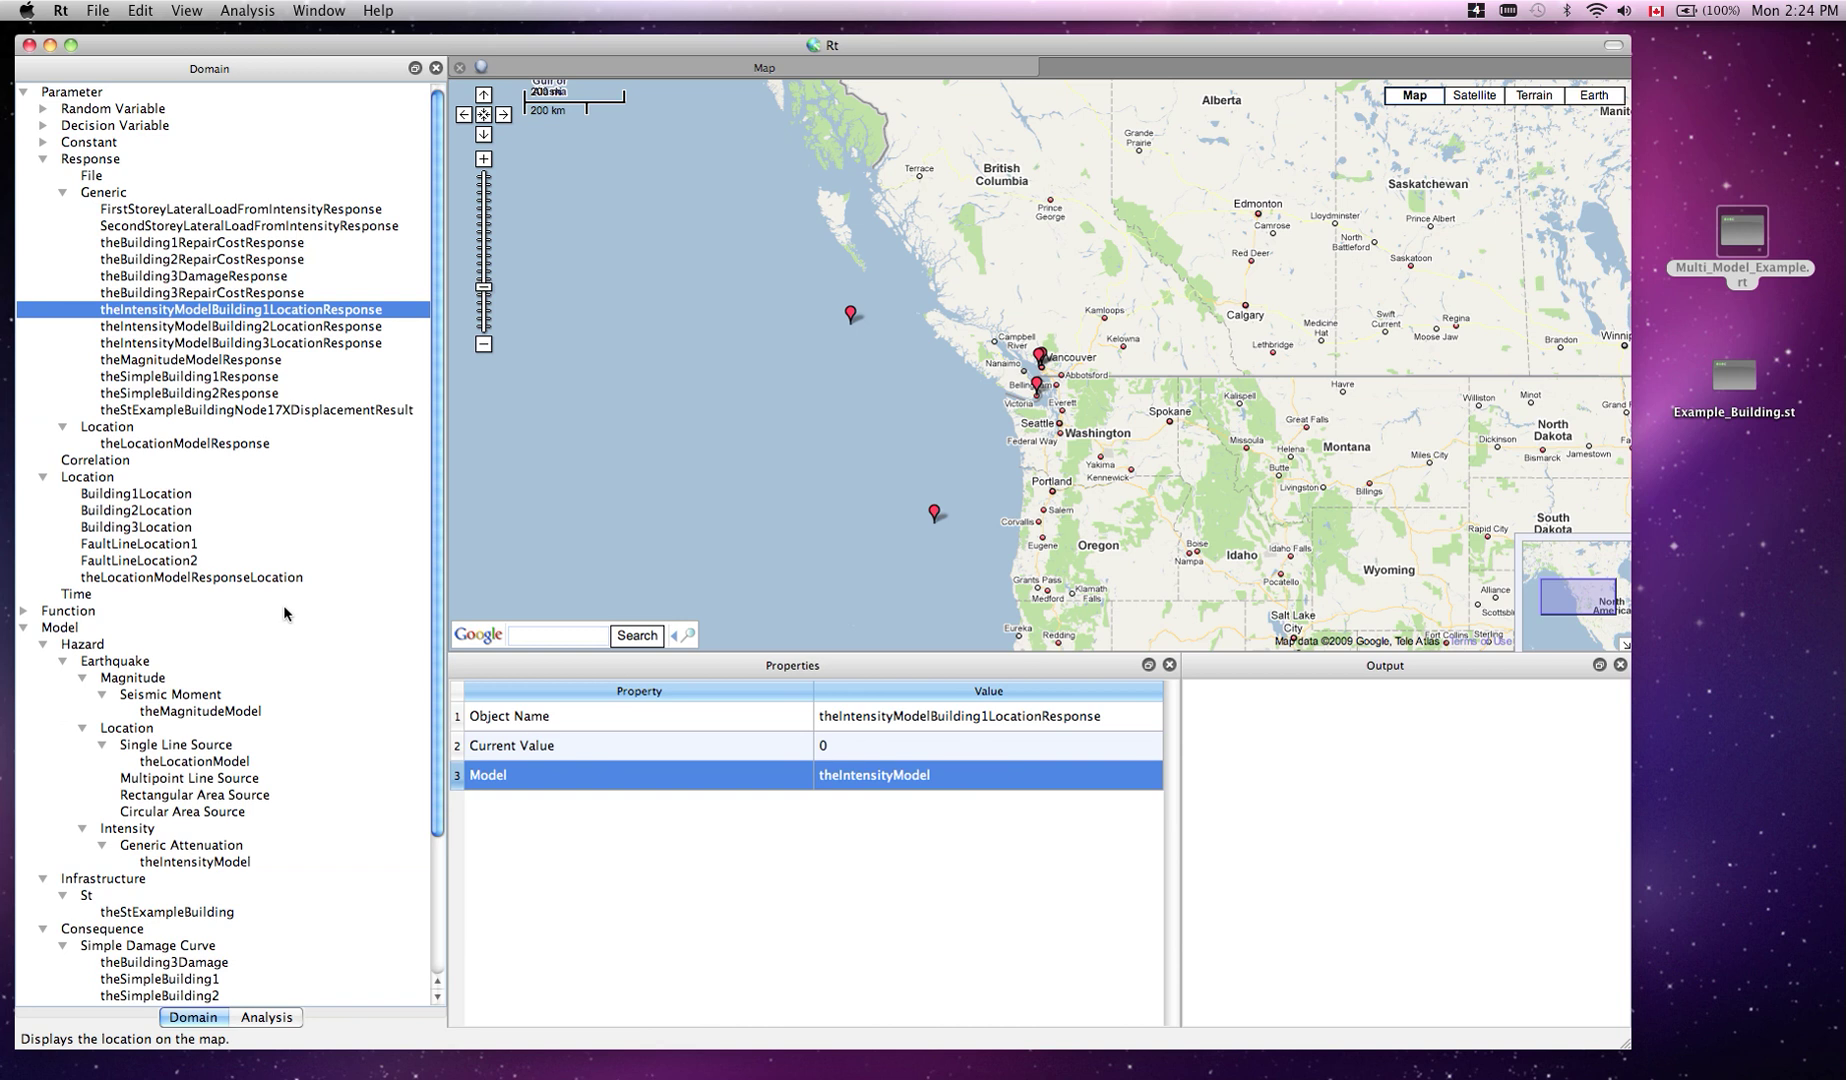
Review theStExampleBuilding, theSimpleBuilding1 and theSimpleBuilding2 models, ending on theBuilding3Damage's properties
scroll(443, 650, "down", 4)
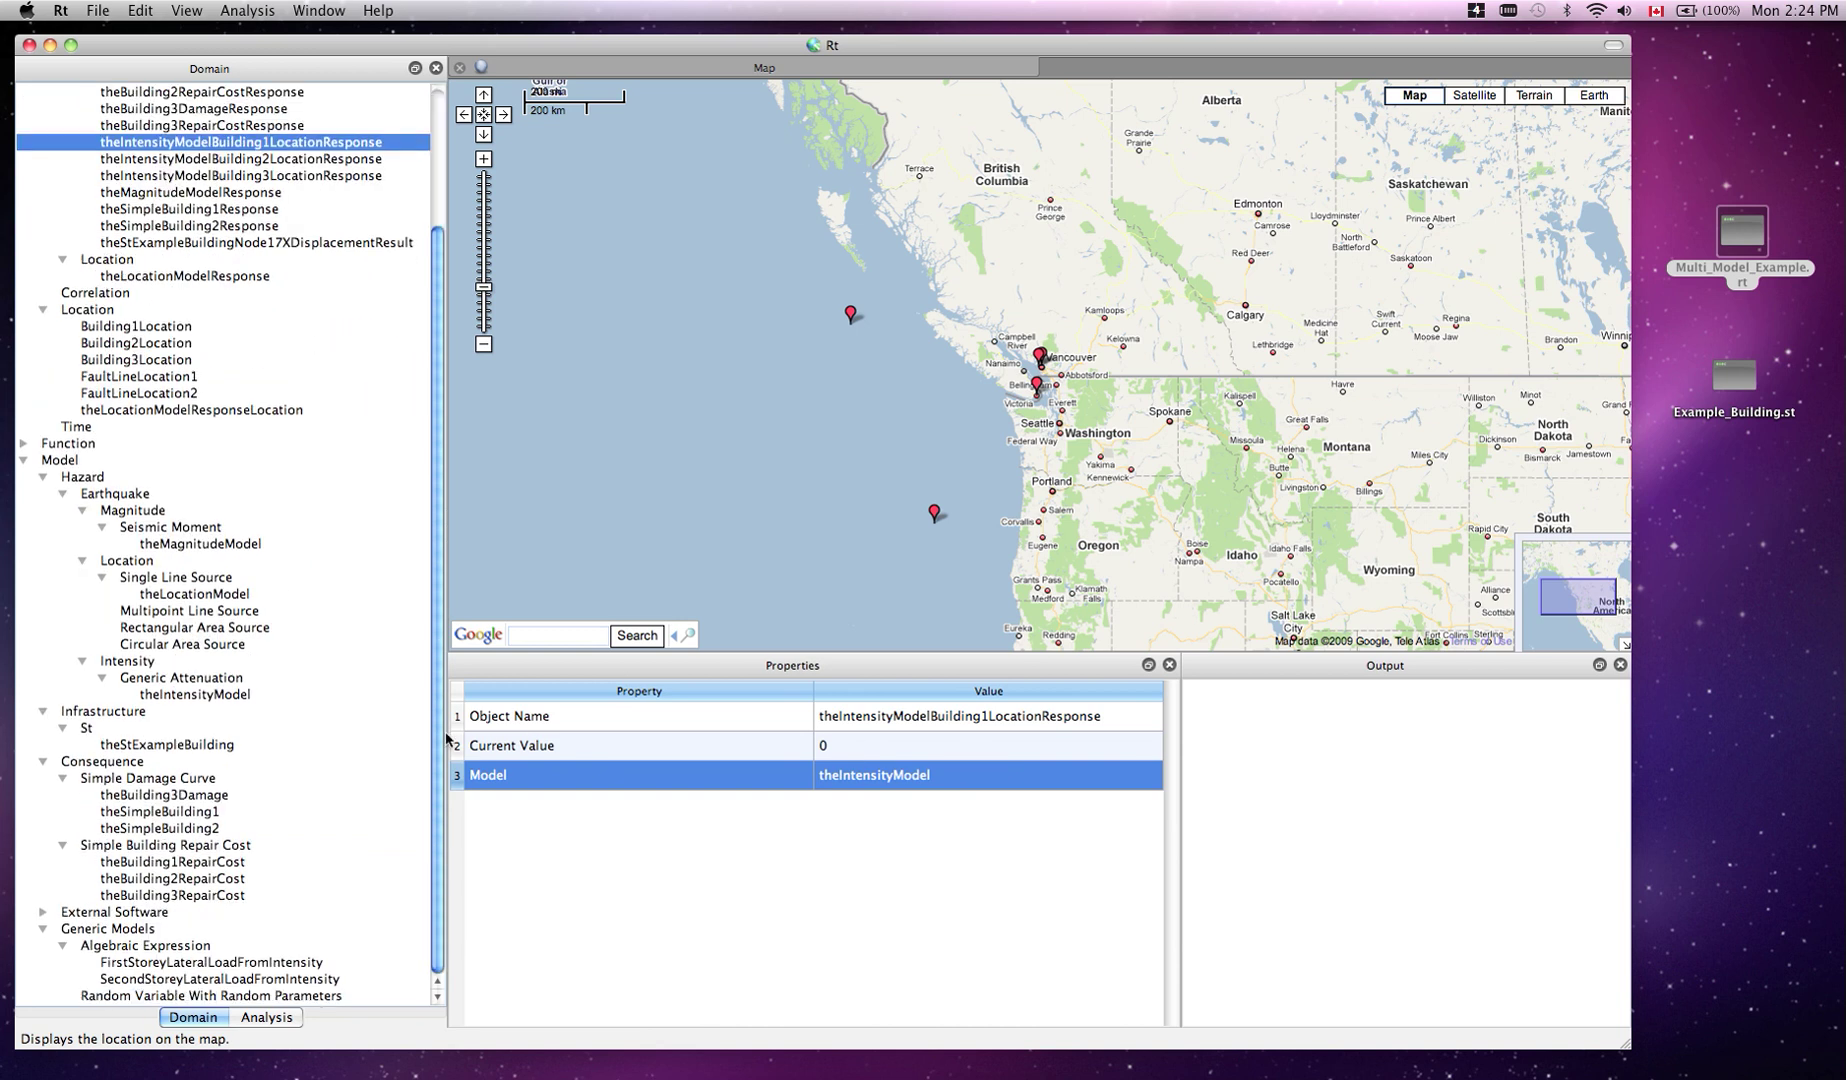
left_click(123, 742)
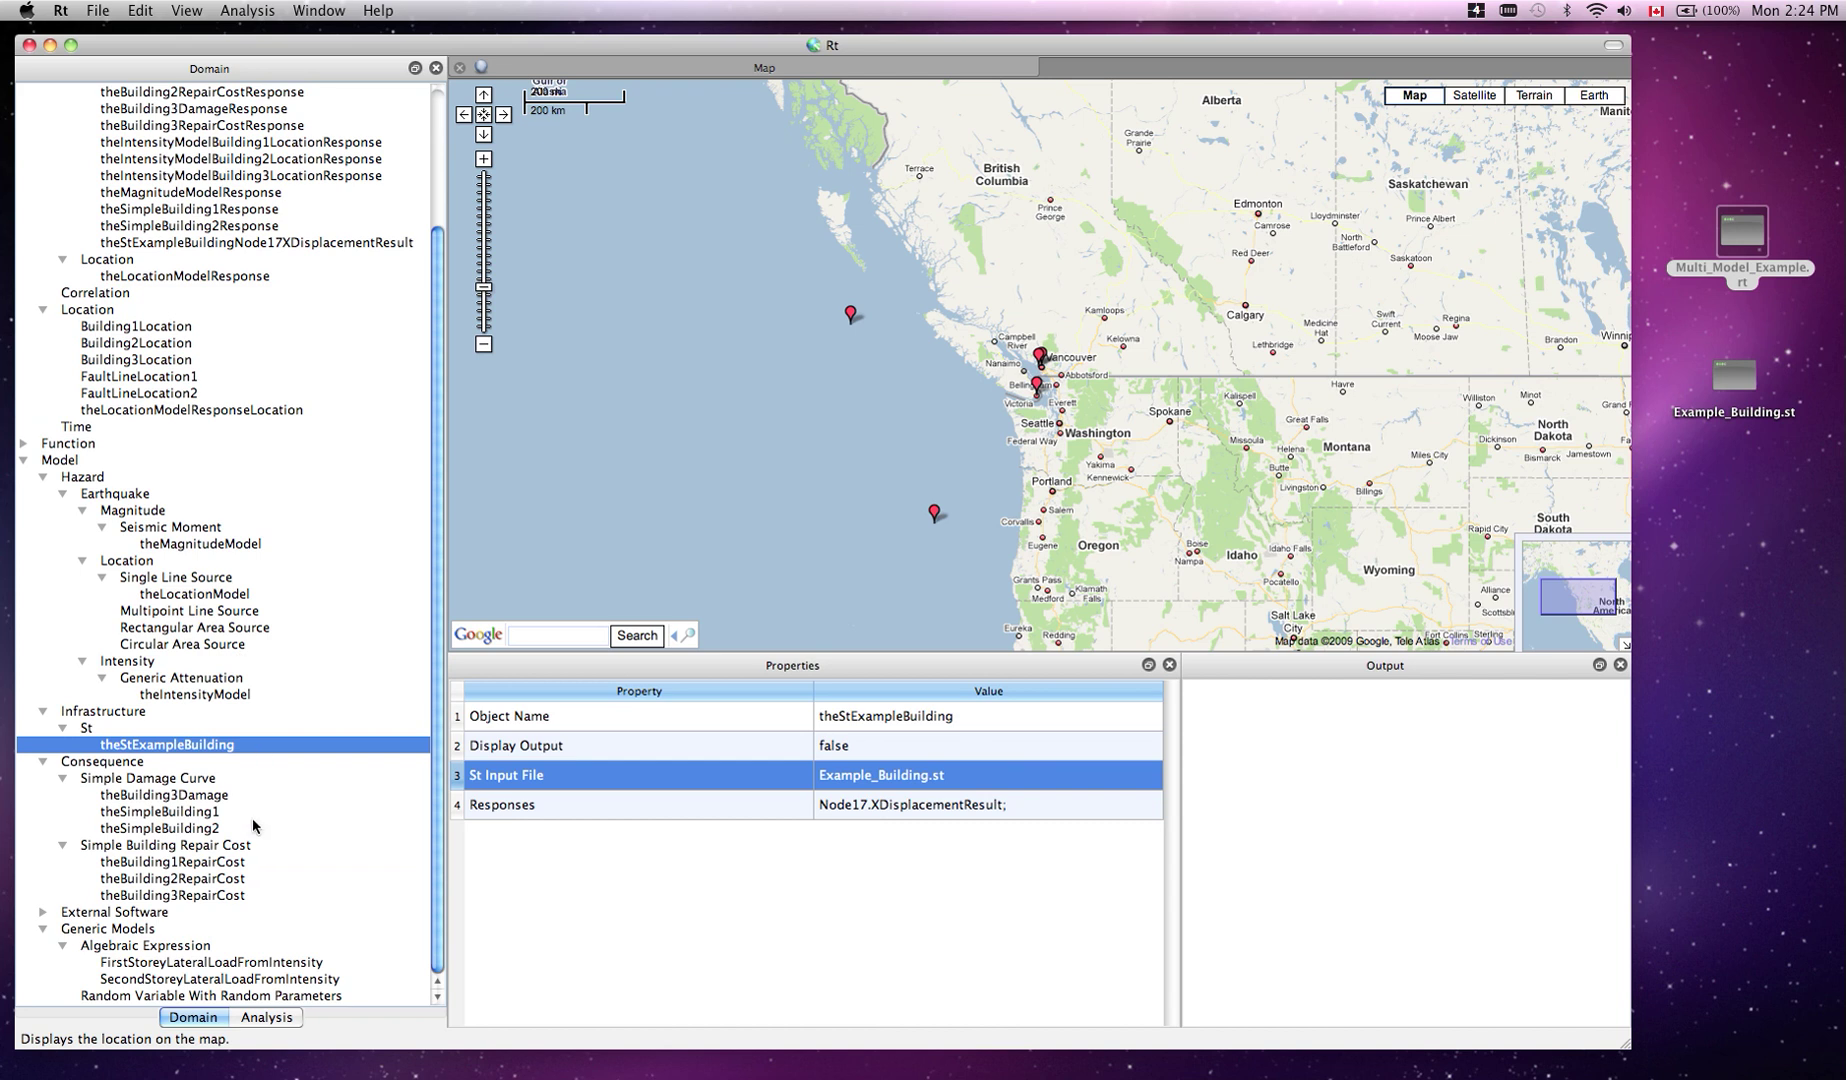
left_click(194, 812)
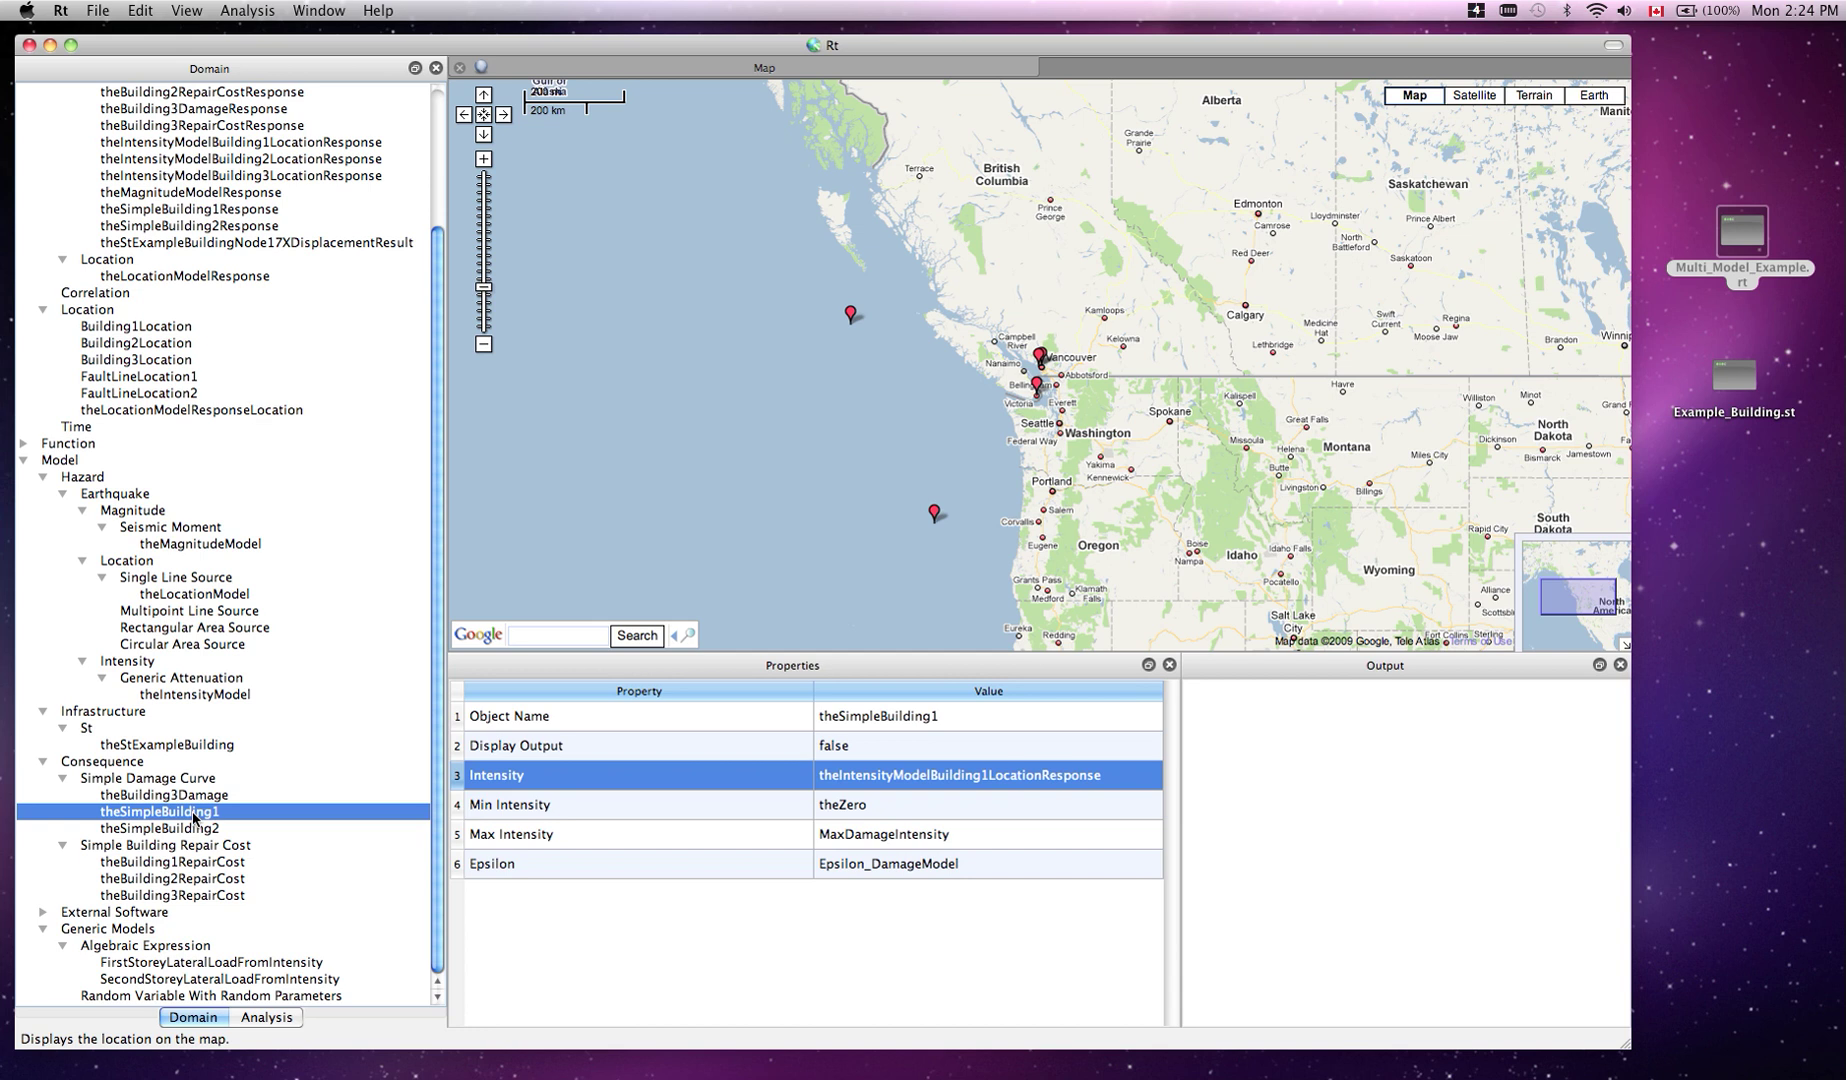
key("Down")
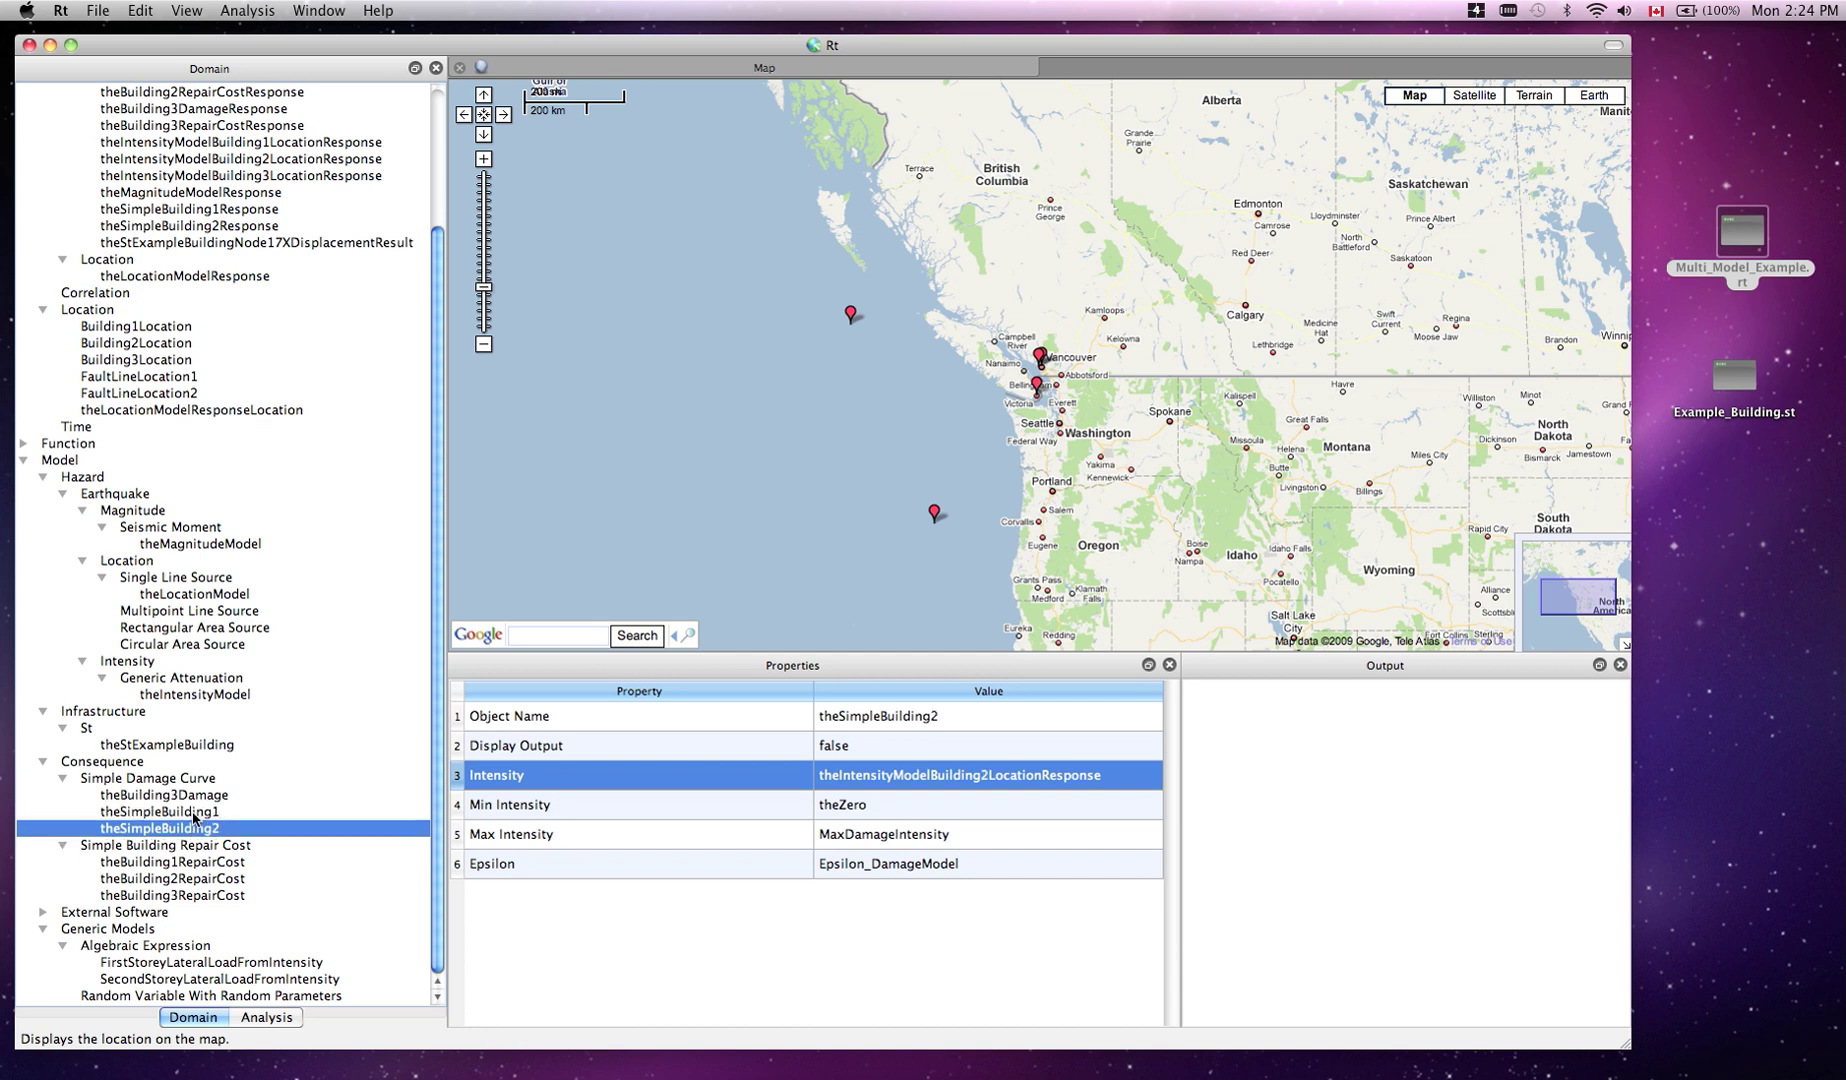
left_click(131, 747)
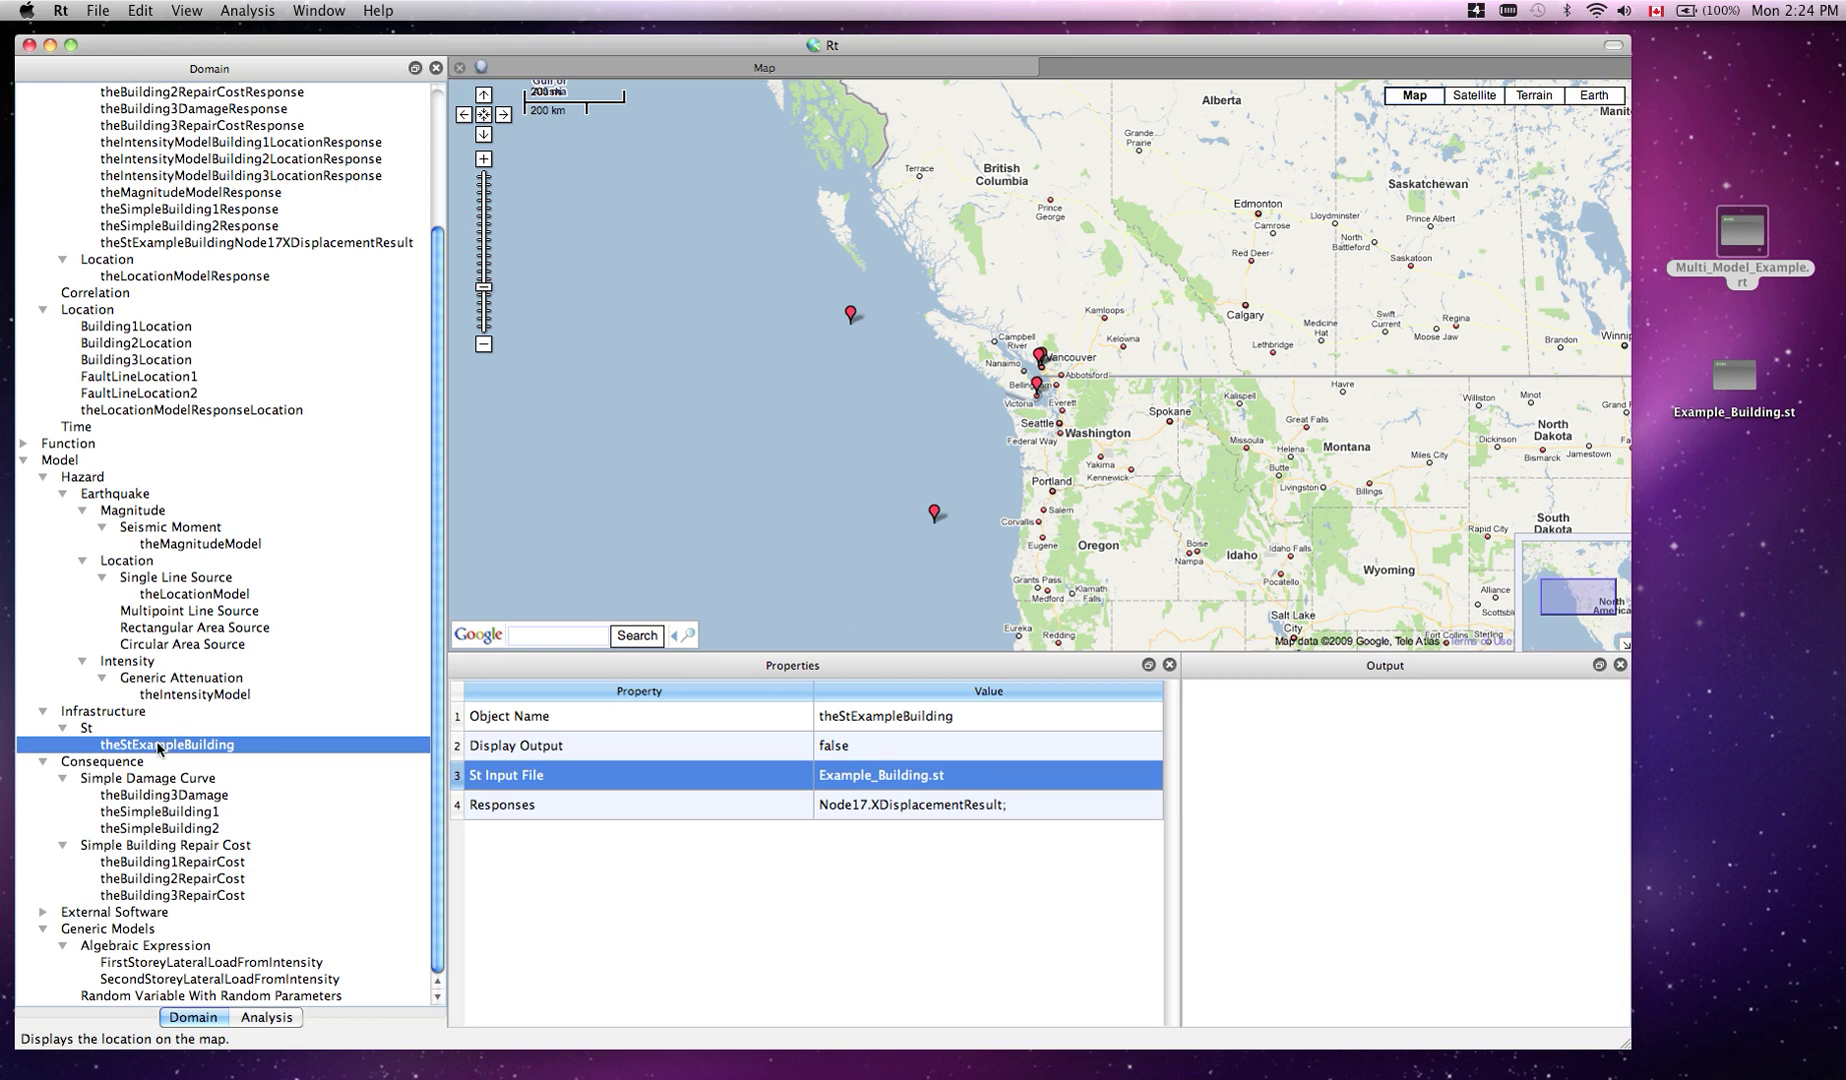
left_click(183, 796)
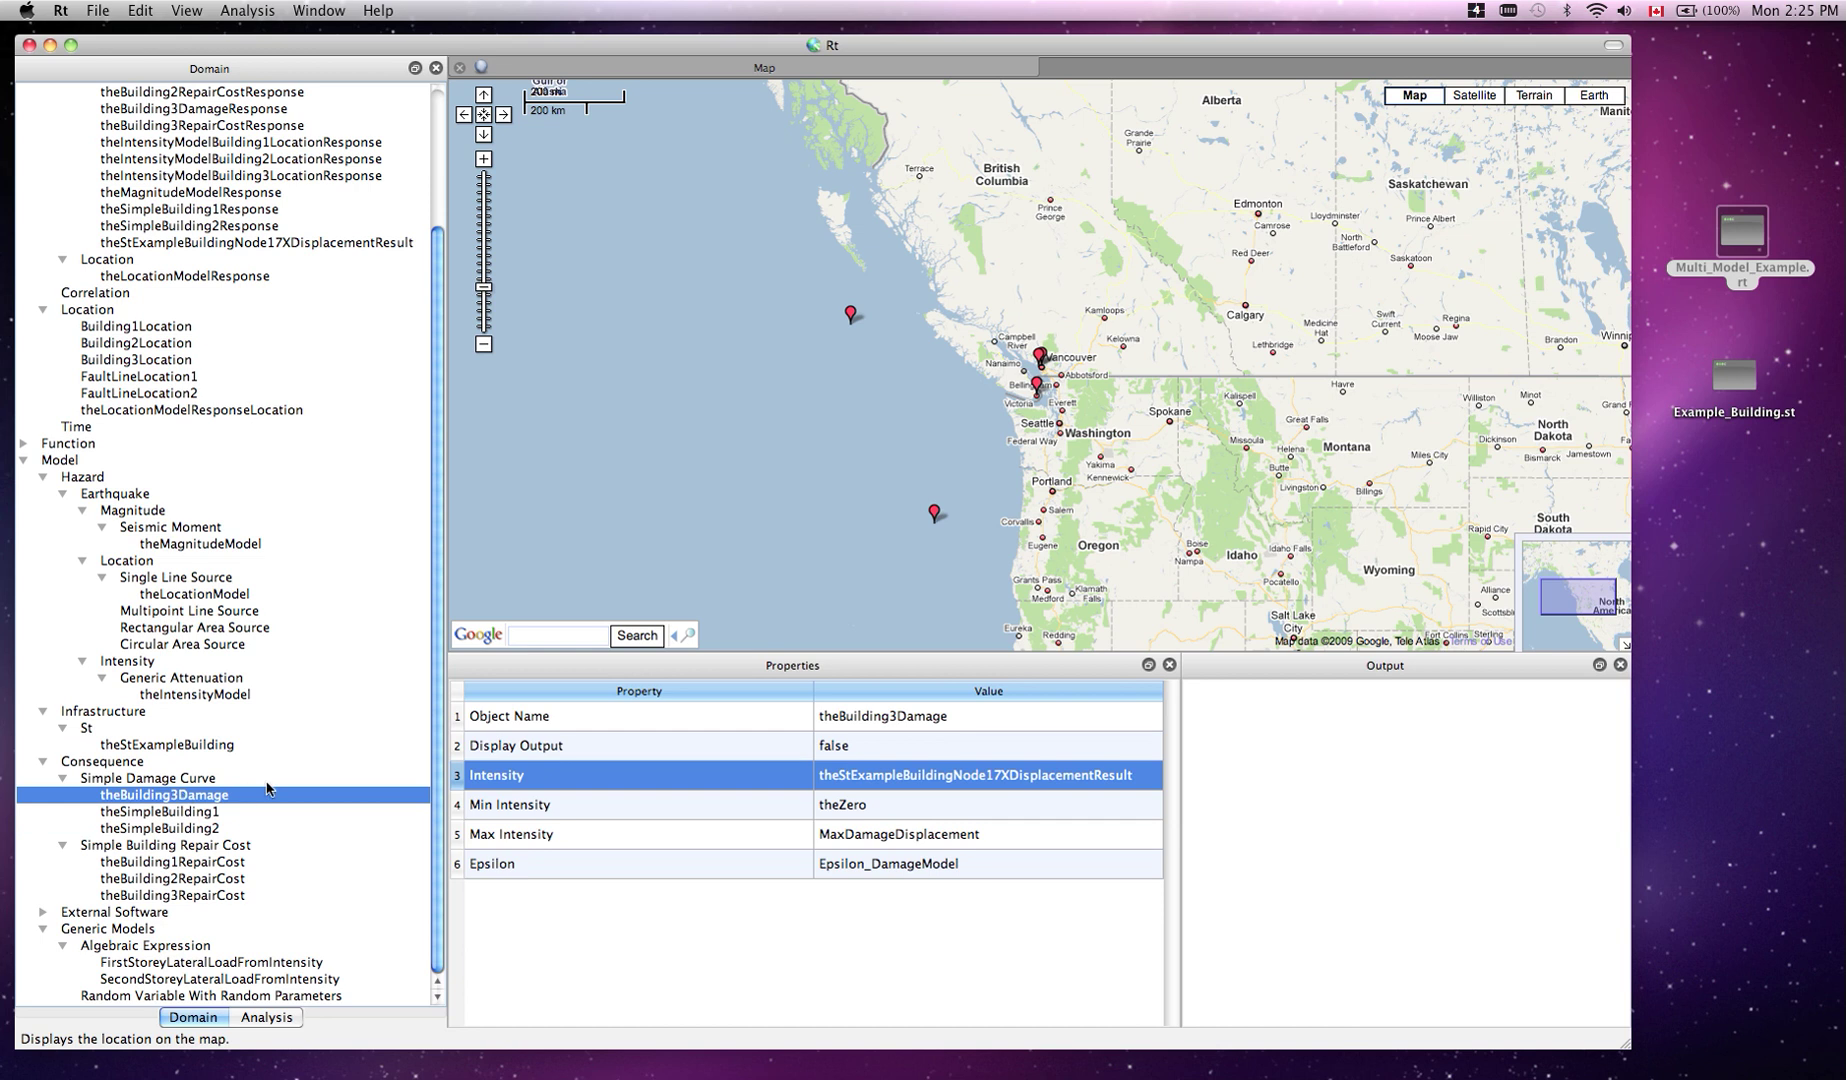
Step through the Building1–3 repair-cost models and their responses, ending on theBuilding3RepairCostResponse
left_click(153, 862)
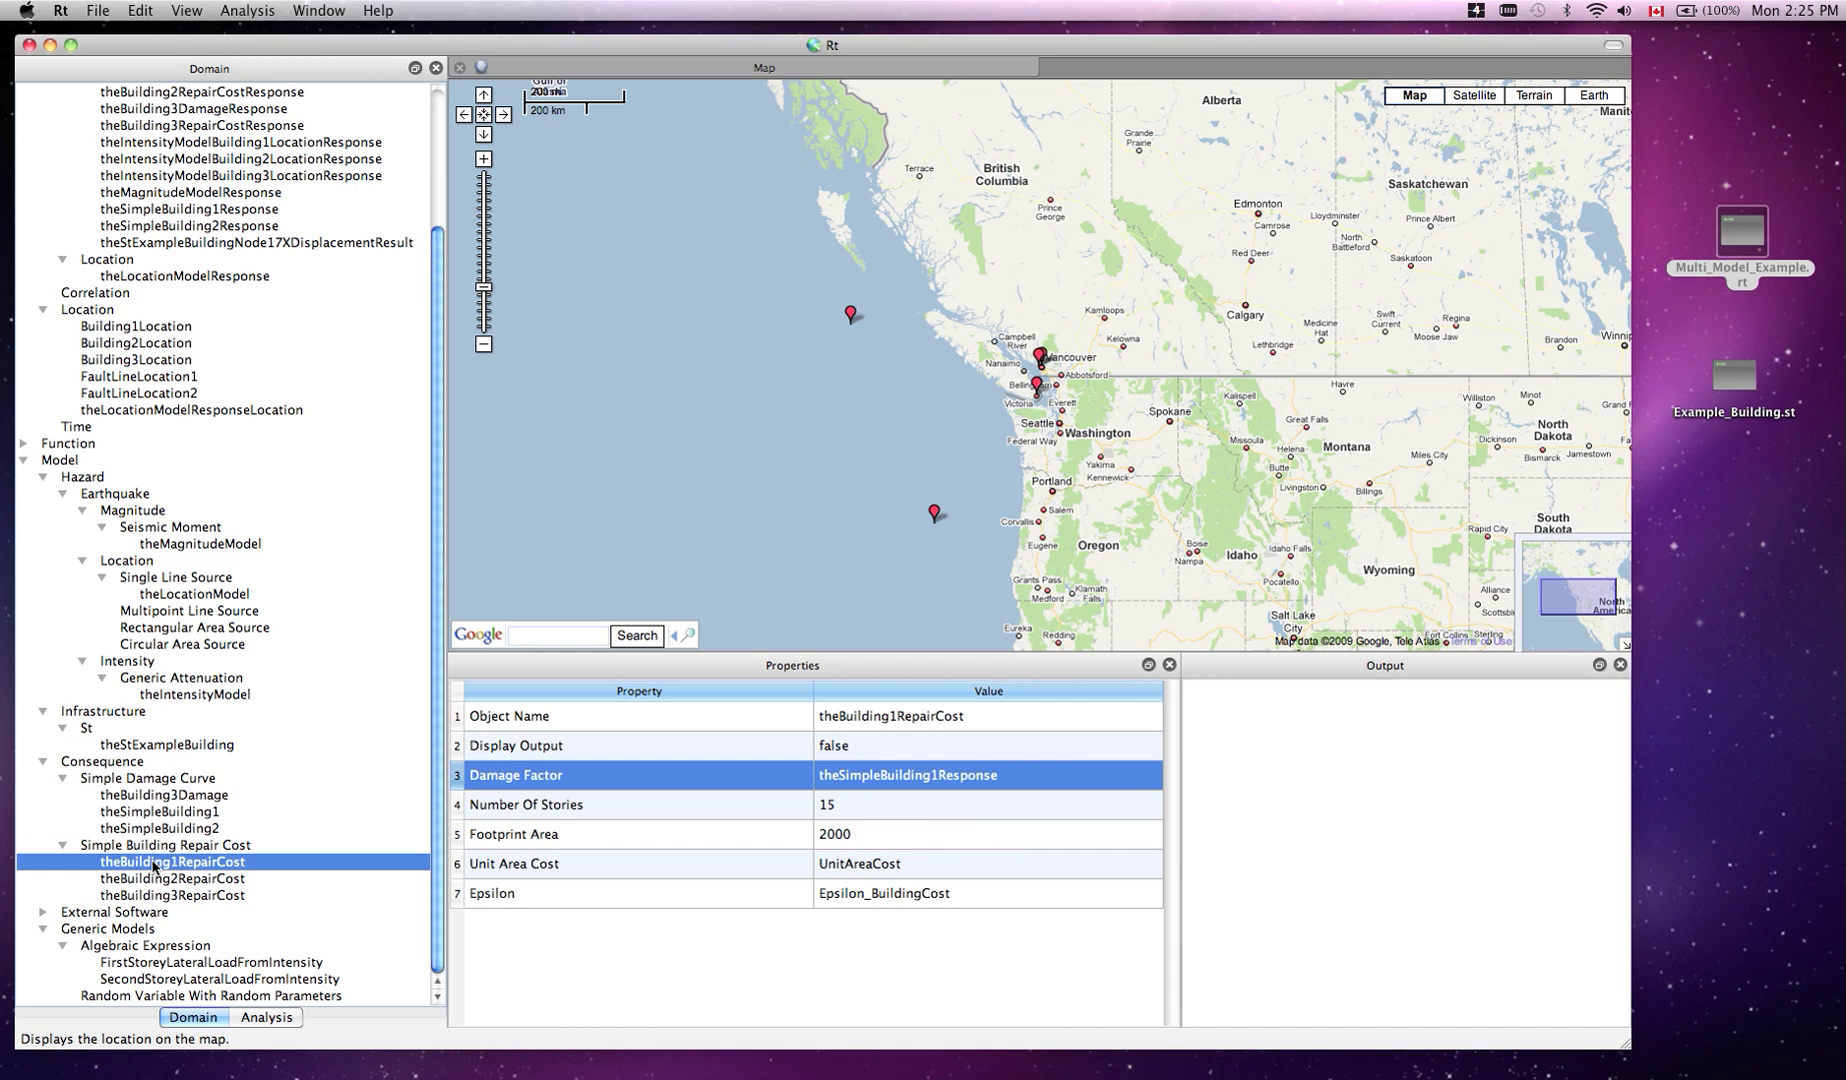
key("Down")
key("Down")
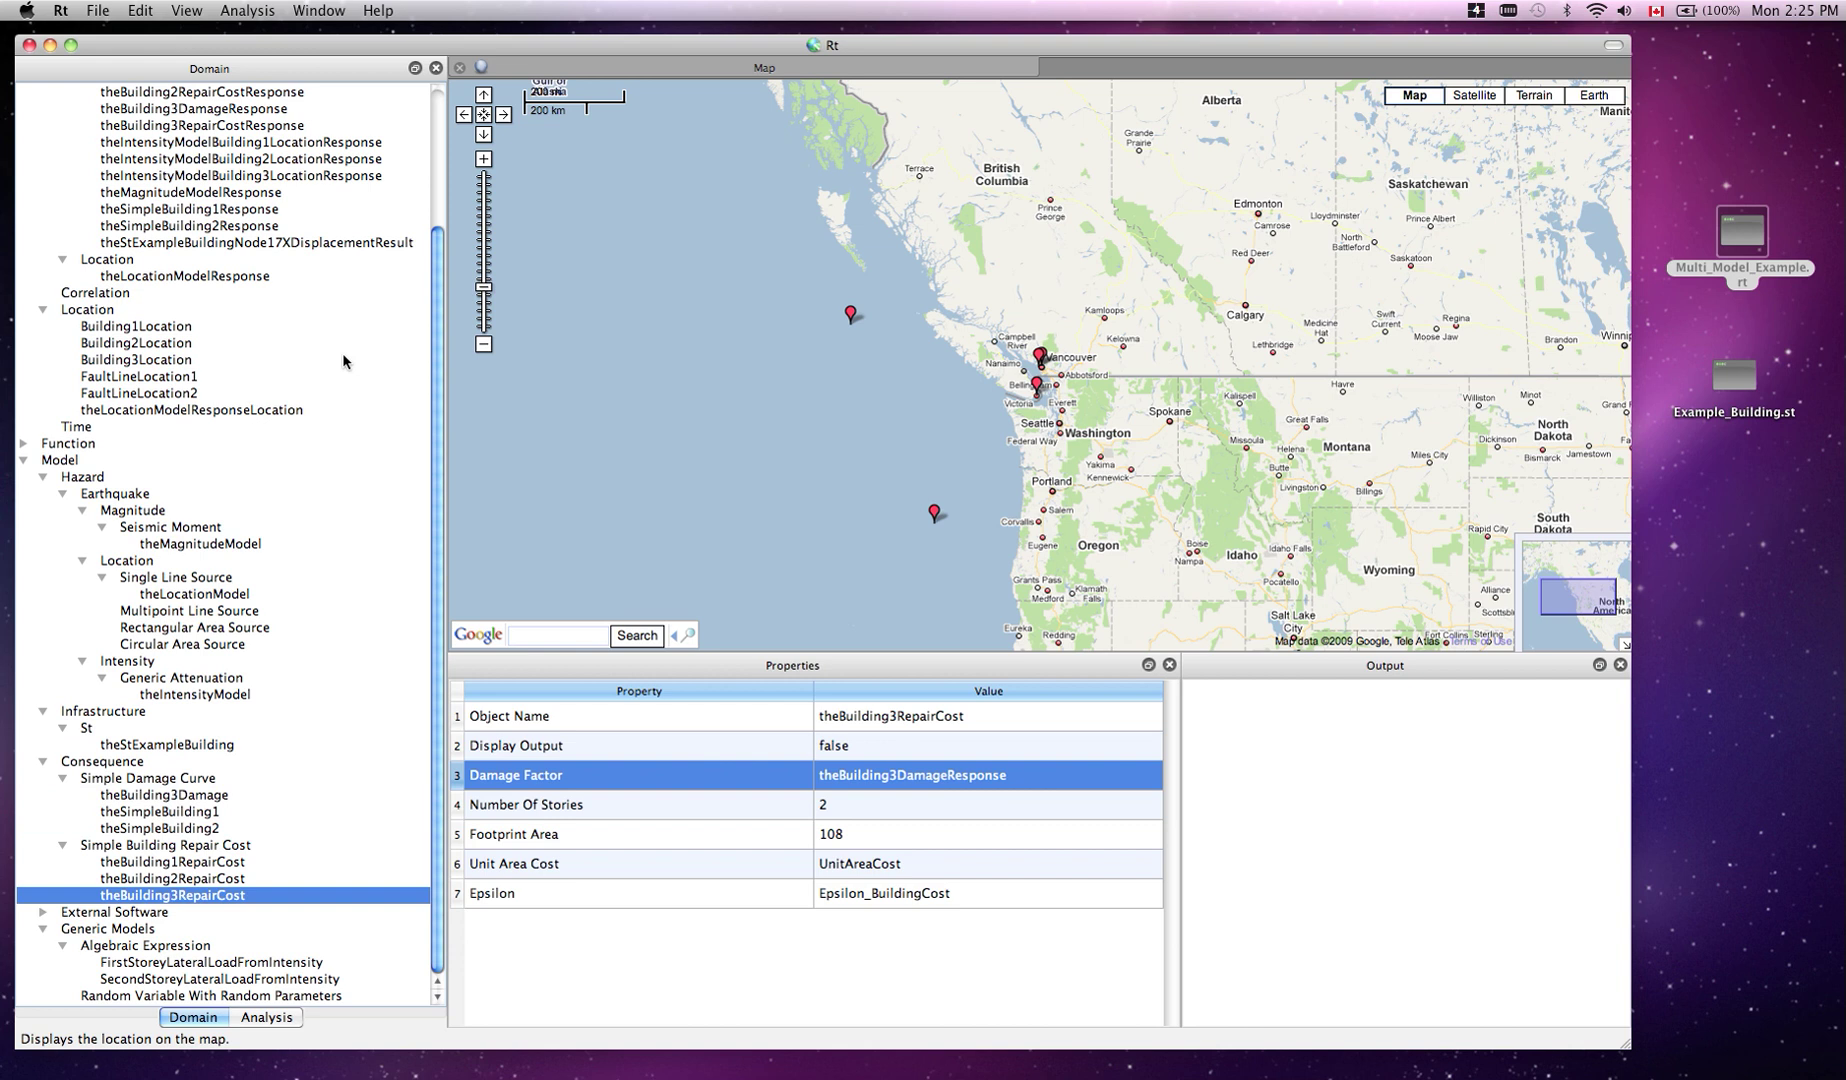
left_click_drag(438, 300, 437, 230)
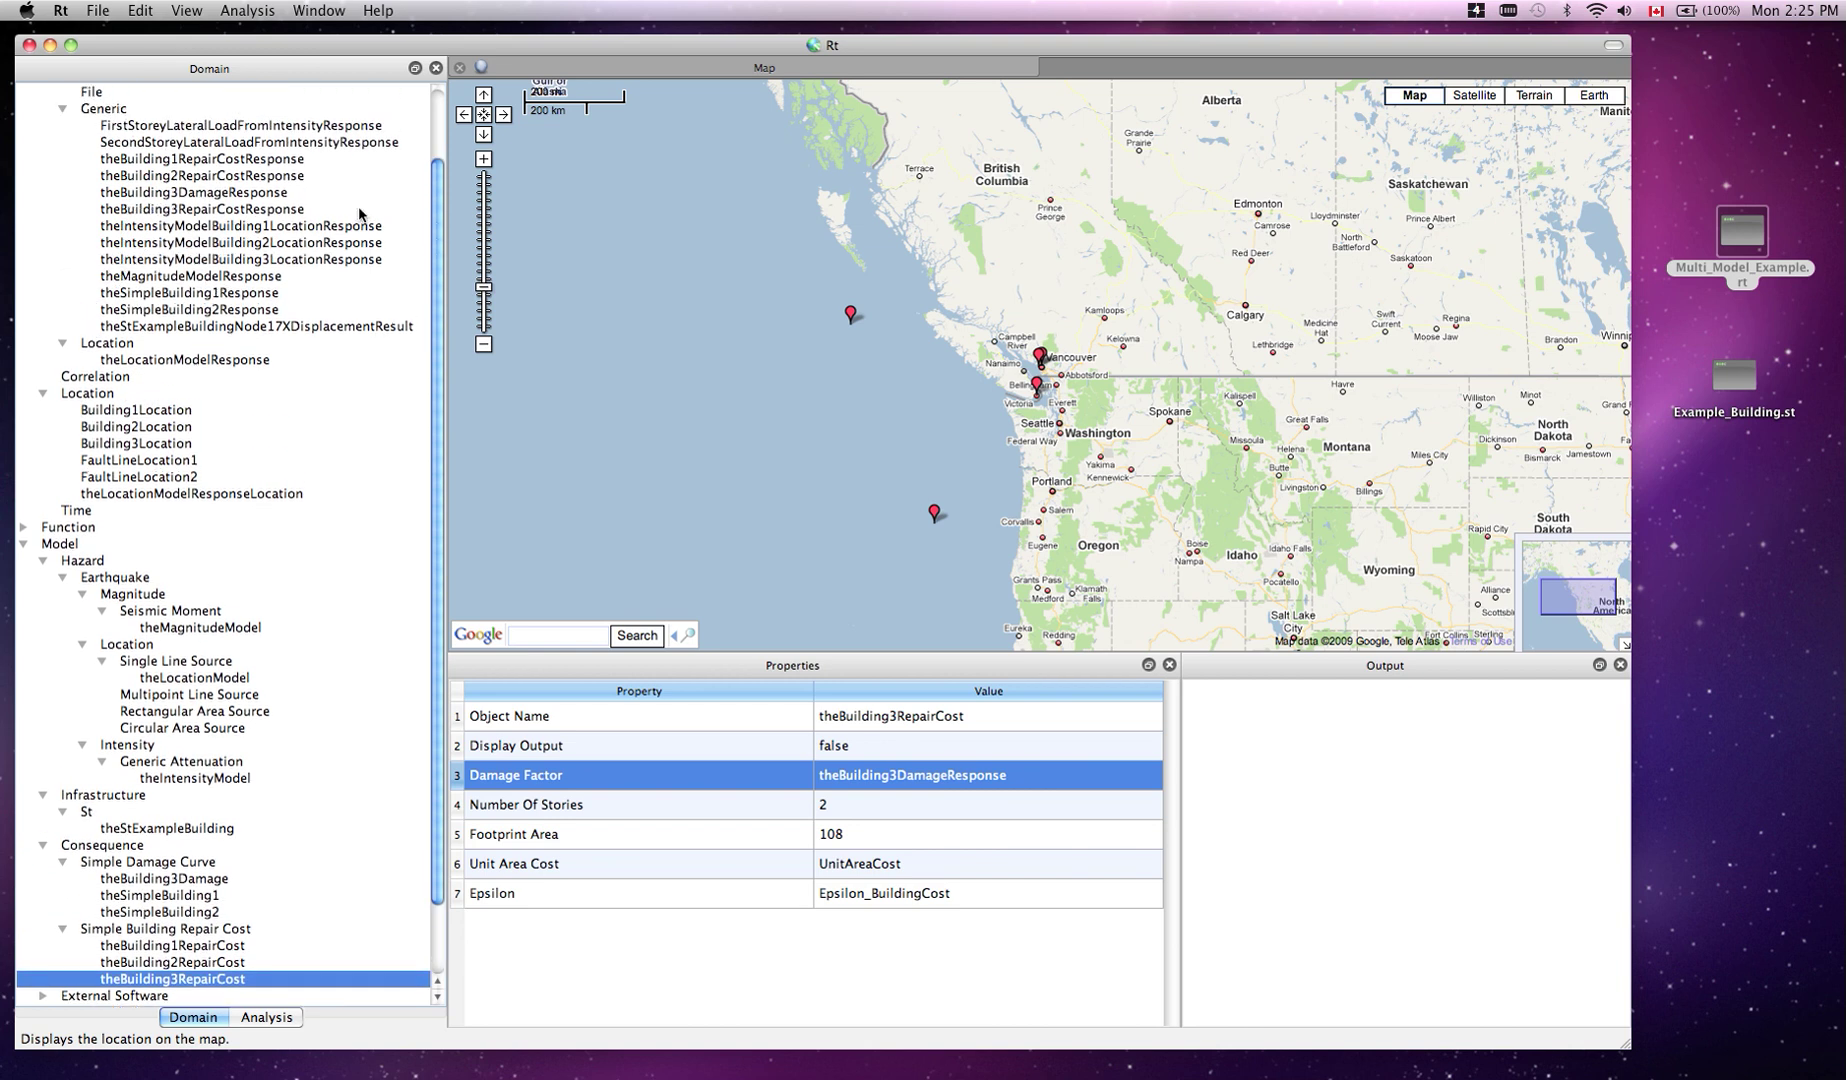
left_click(240, 160)
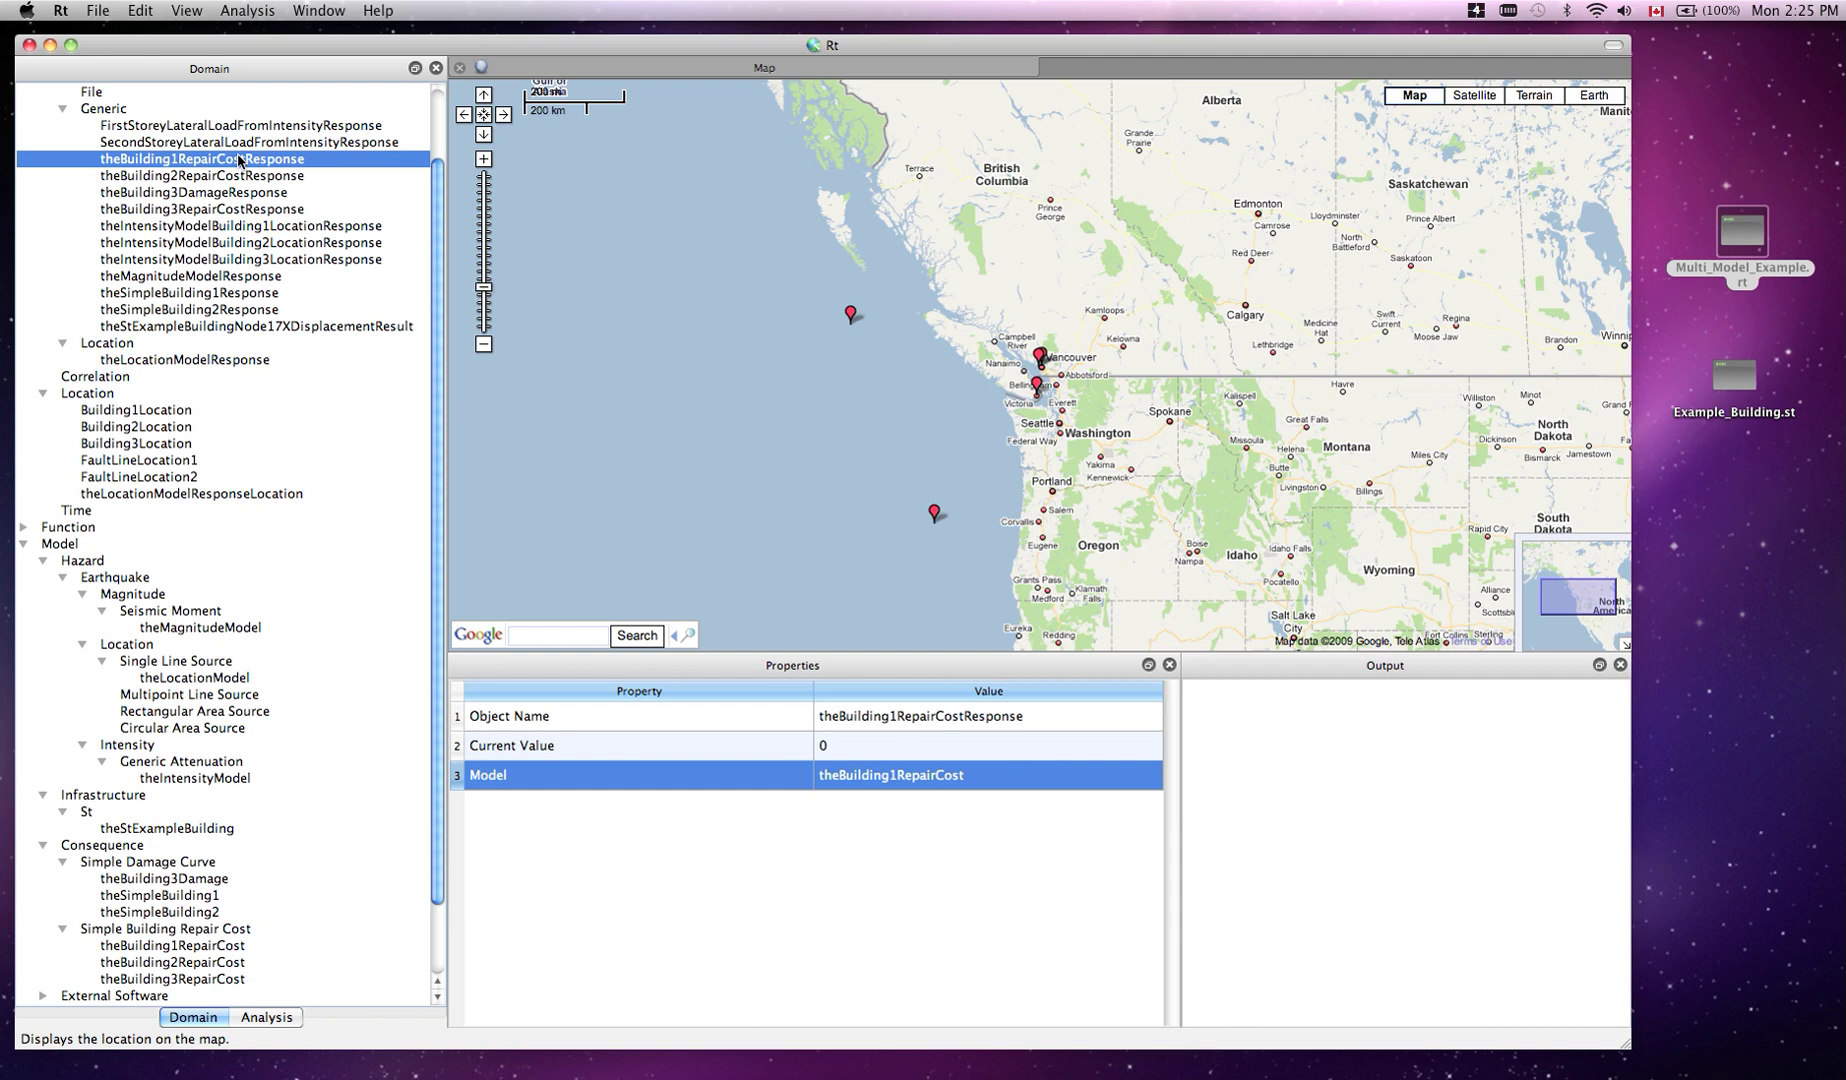
key("Down")
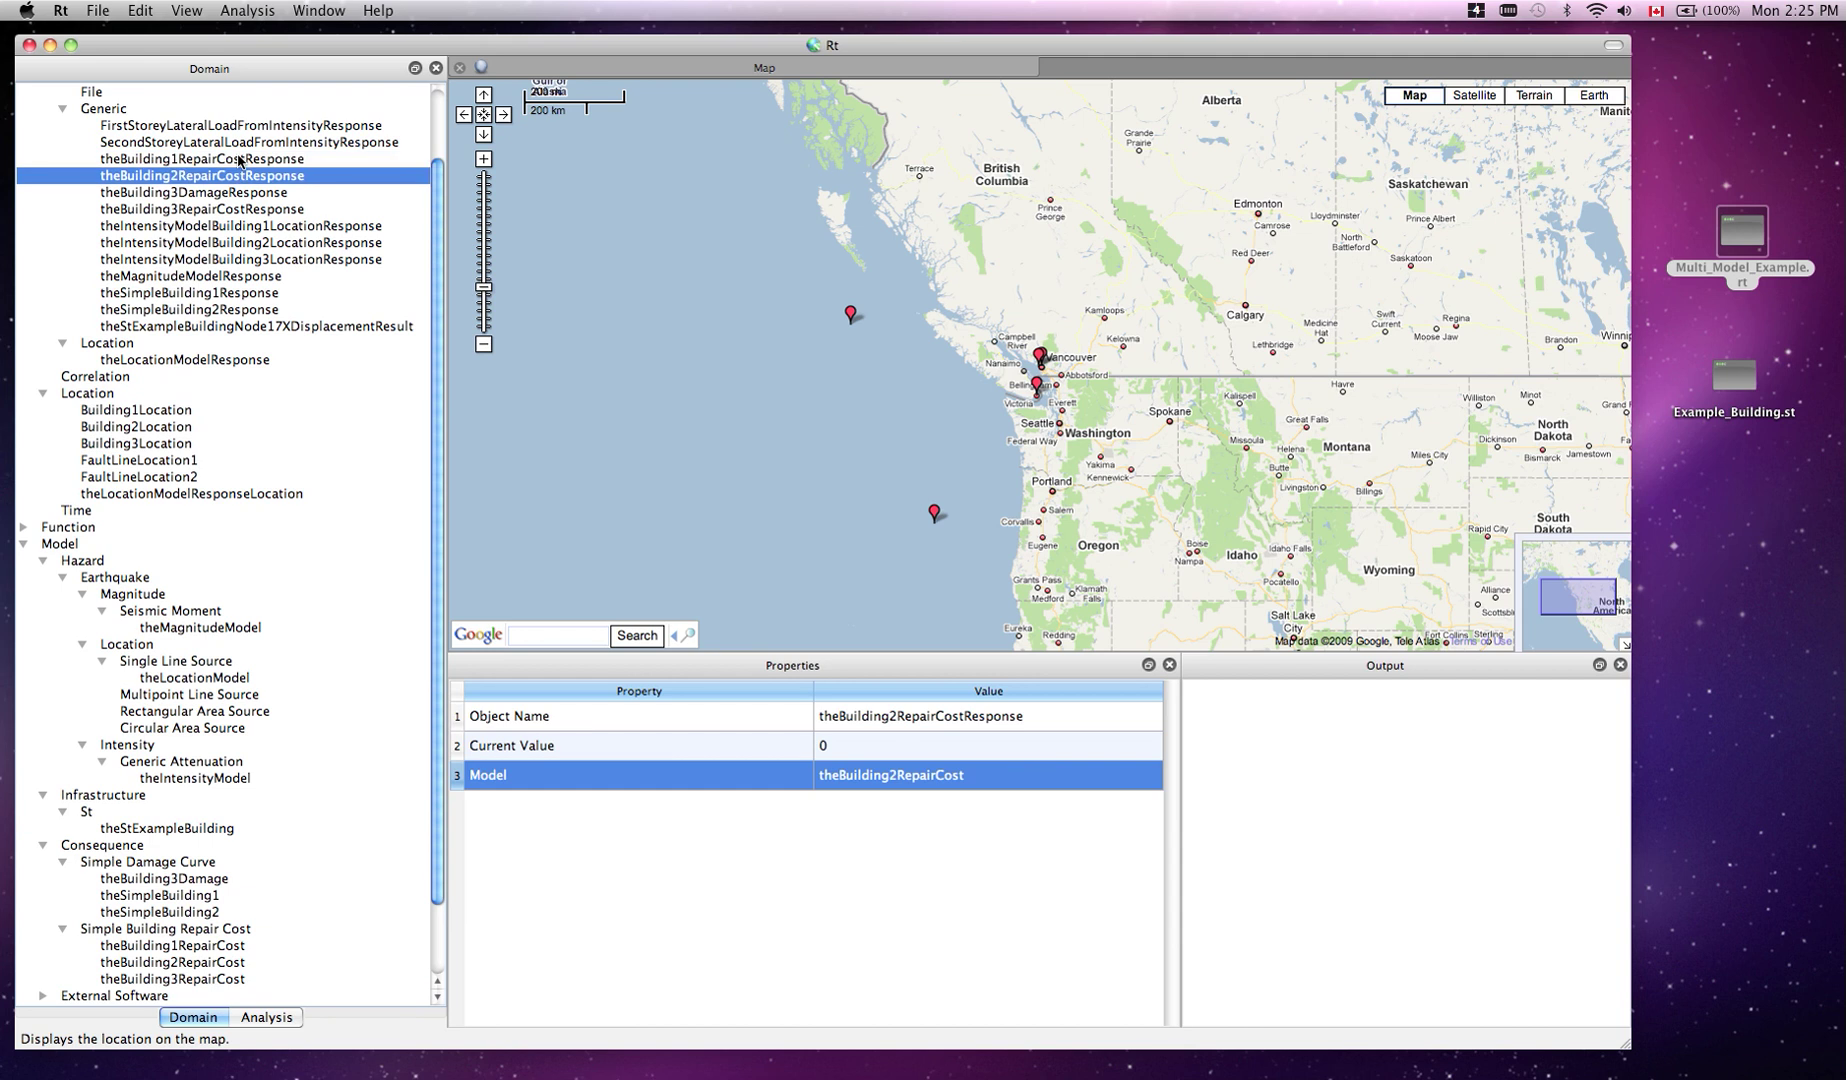
left_click(243, 210)
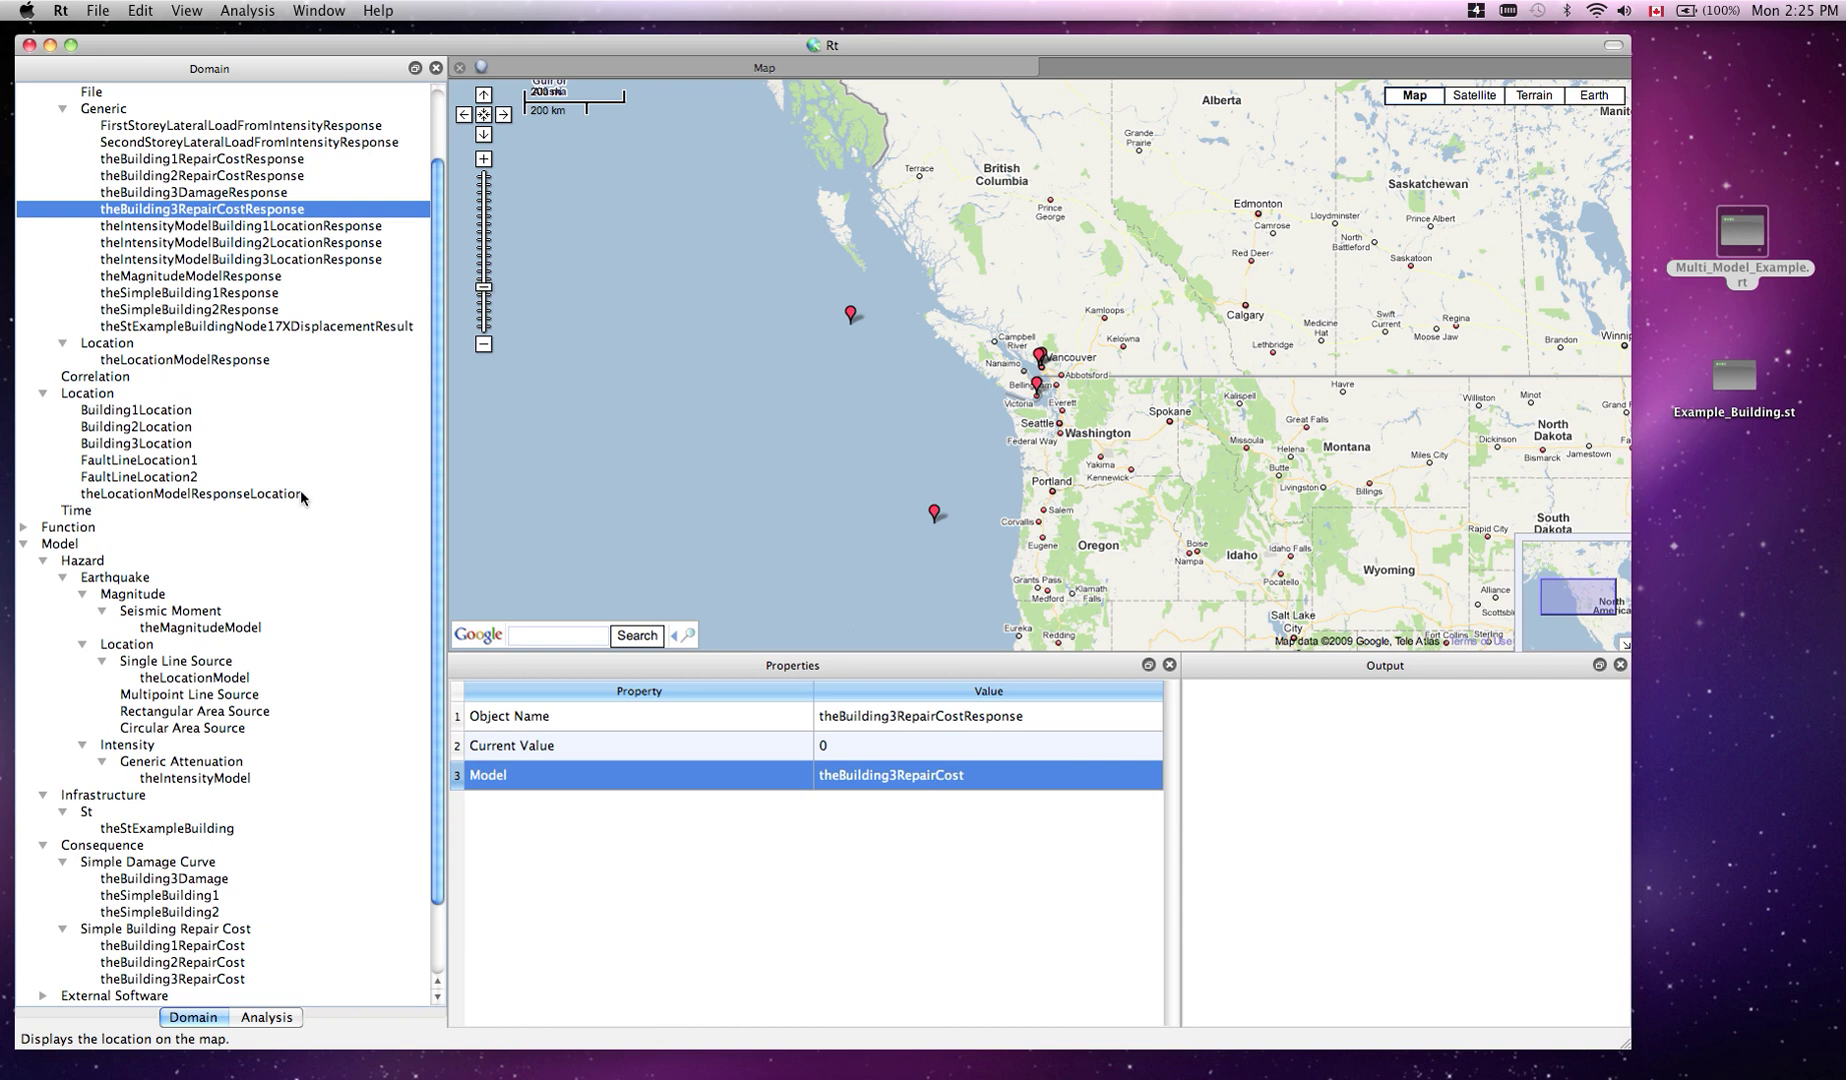
Select theTotalCostFunction under Function and open Analysis > Function Evaluation for it
left_click(23, 530)
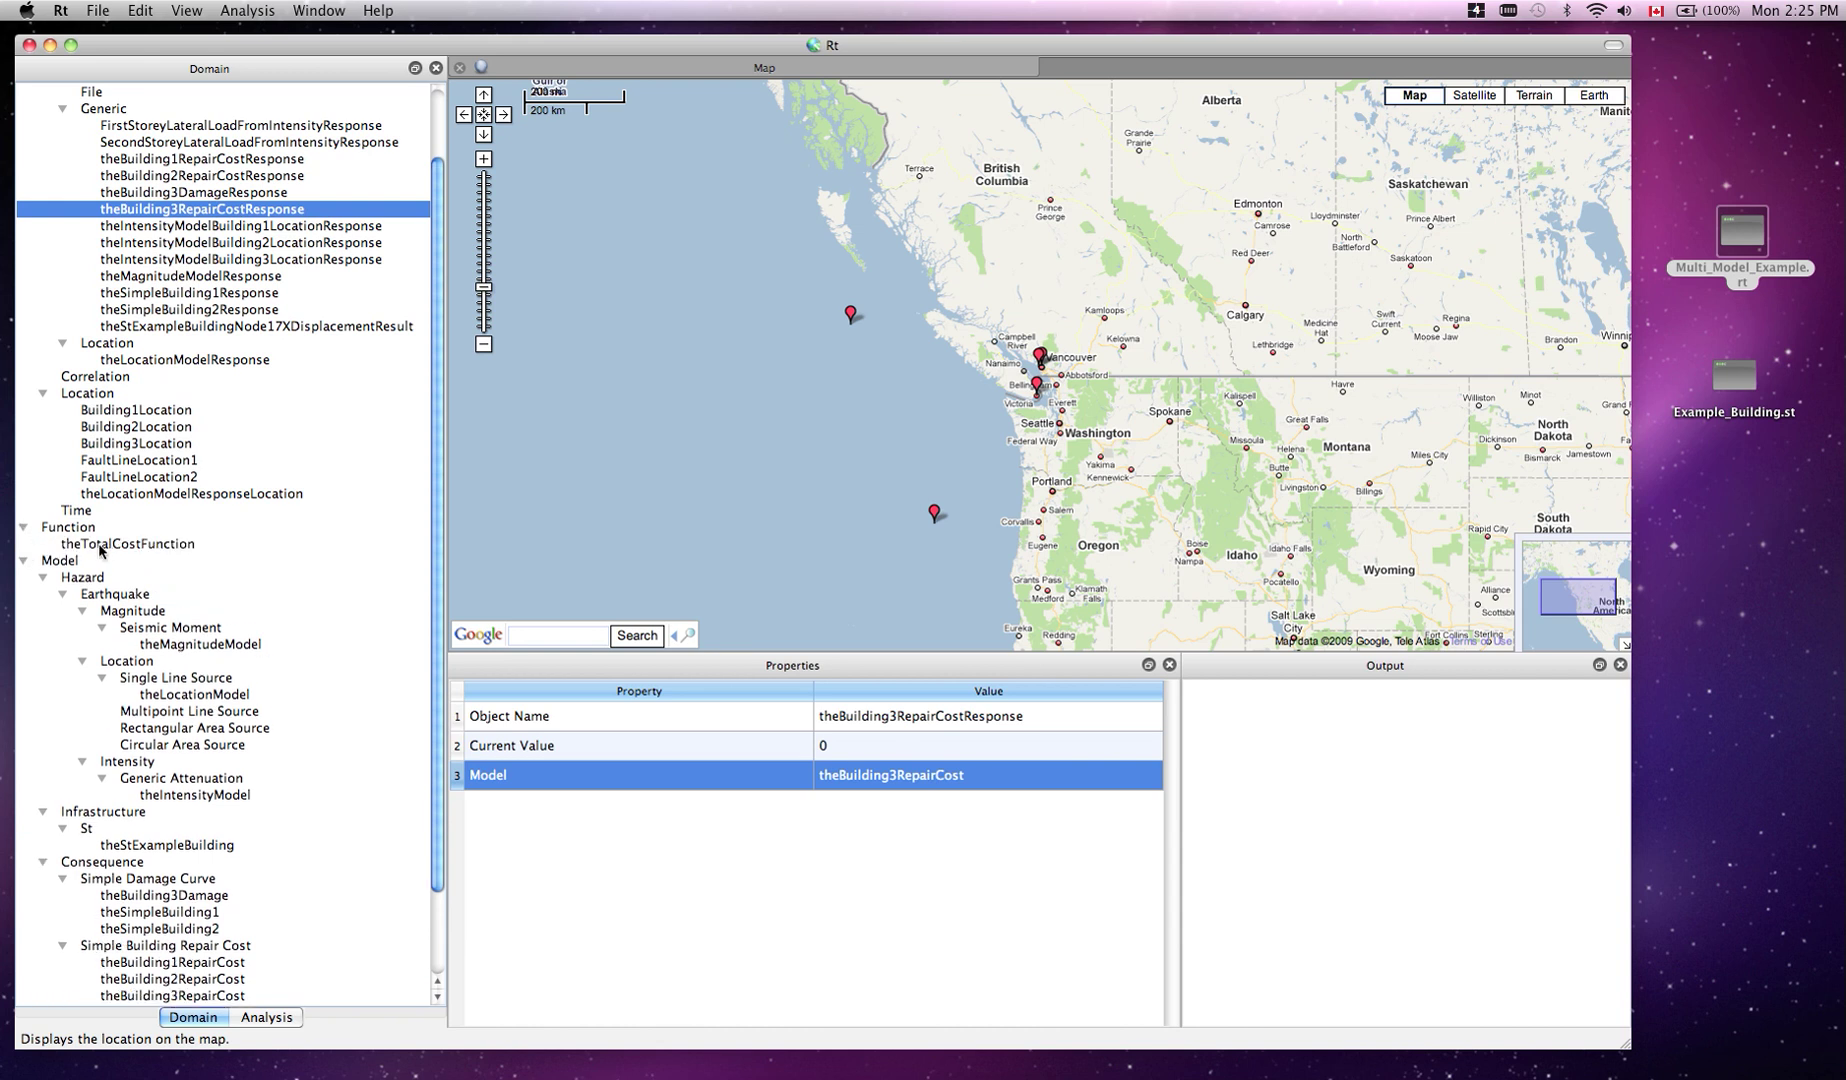
left_click(105, 546)
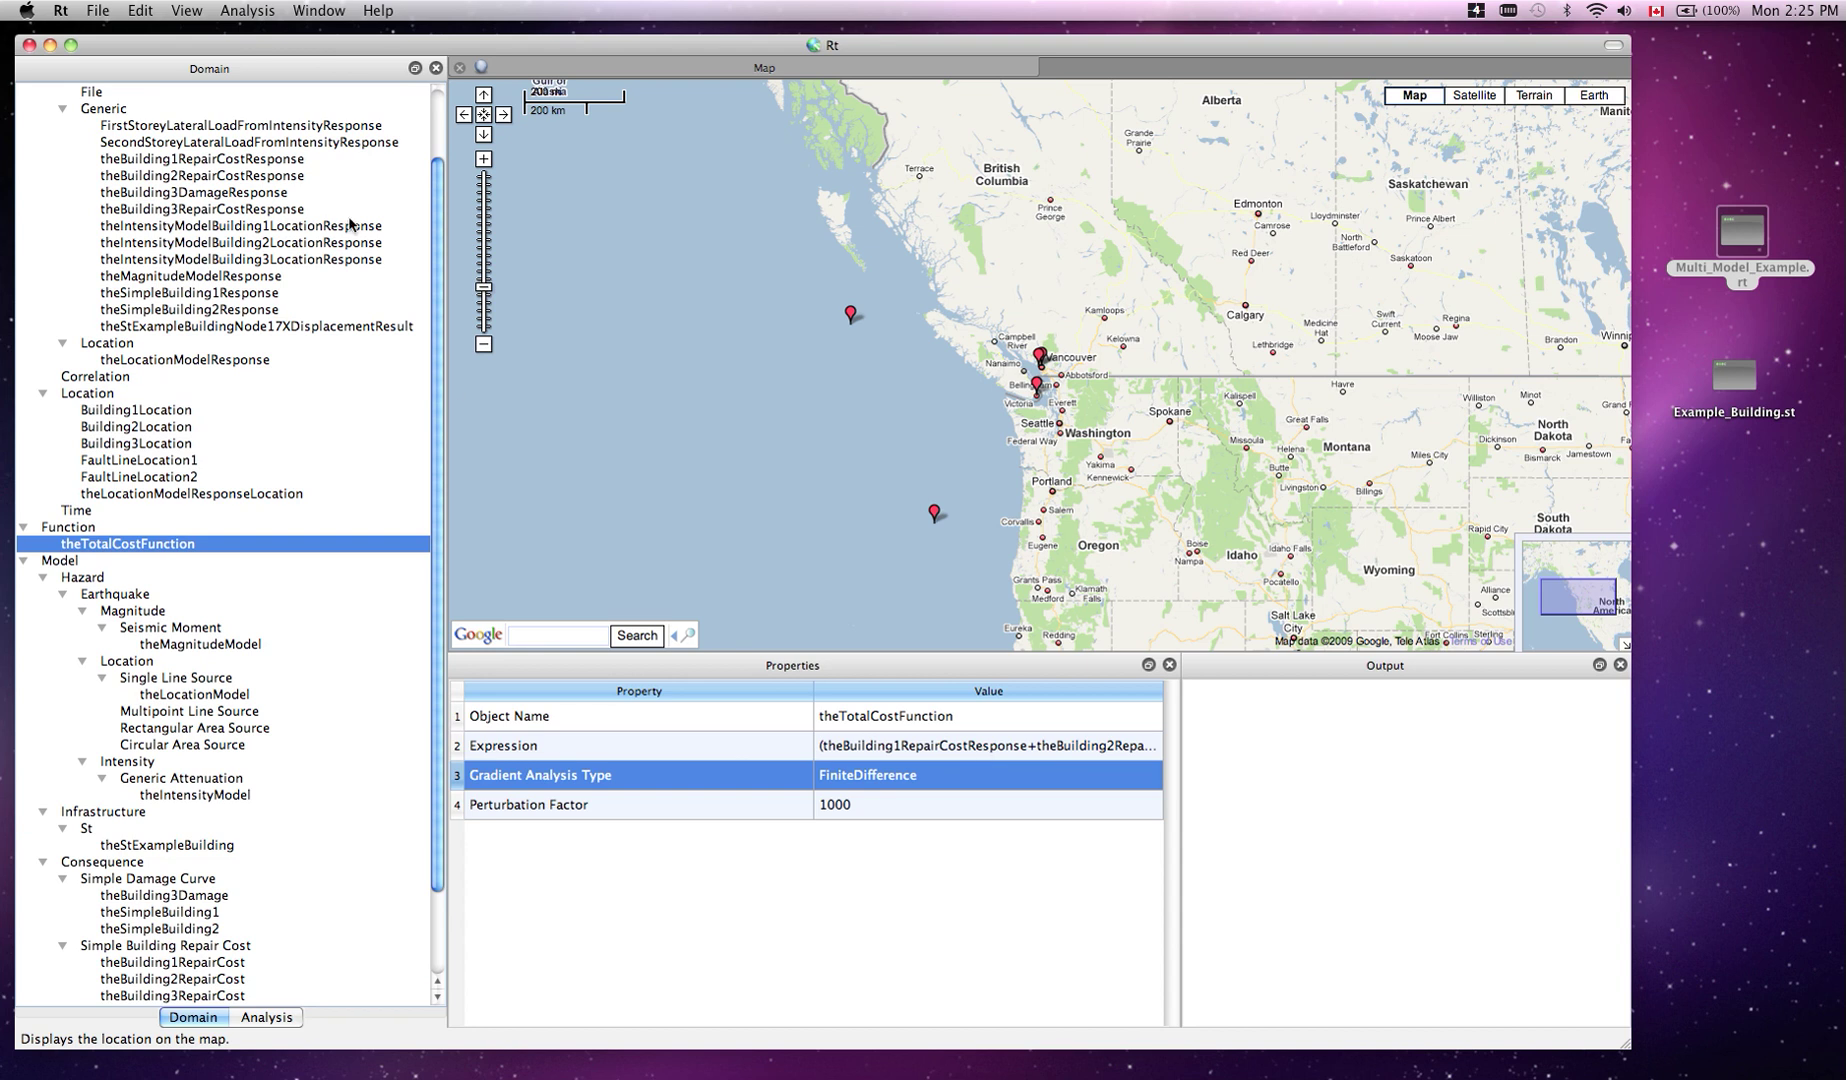
left_click(250, 12)
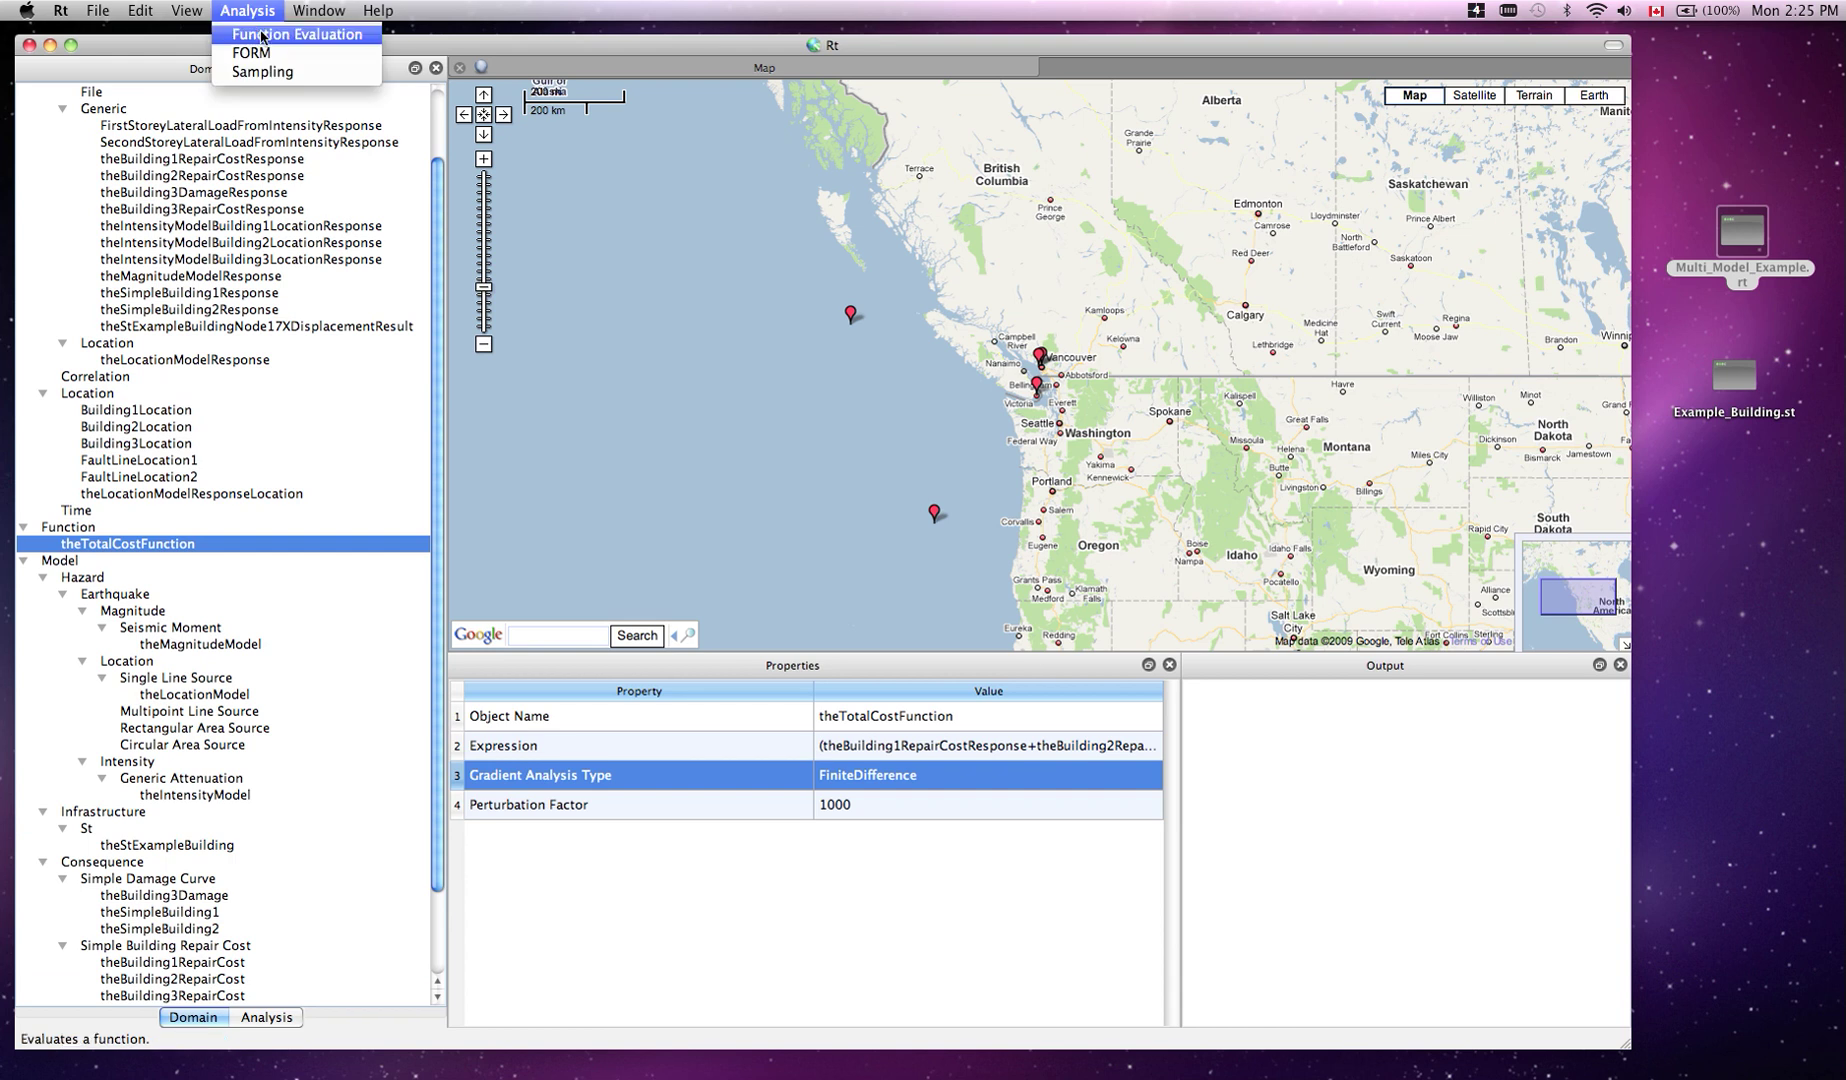
left_click(262, 35)
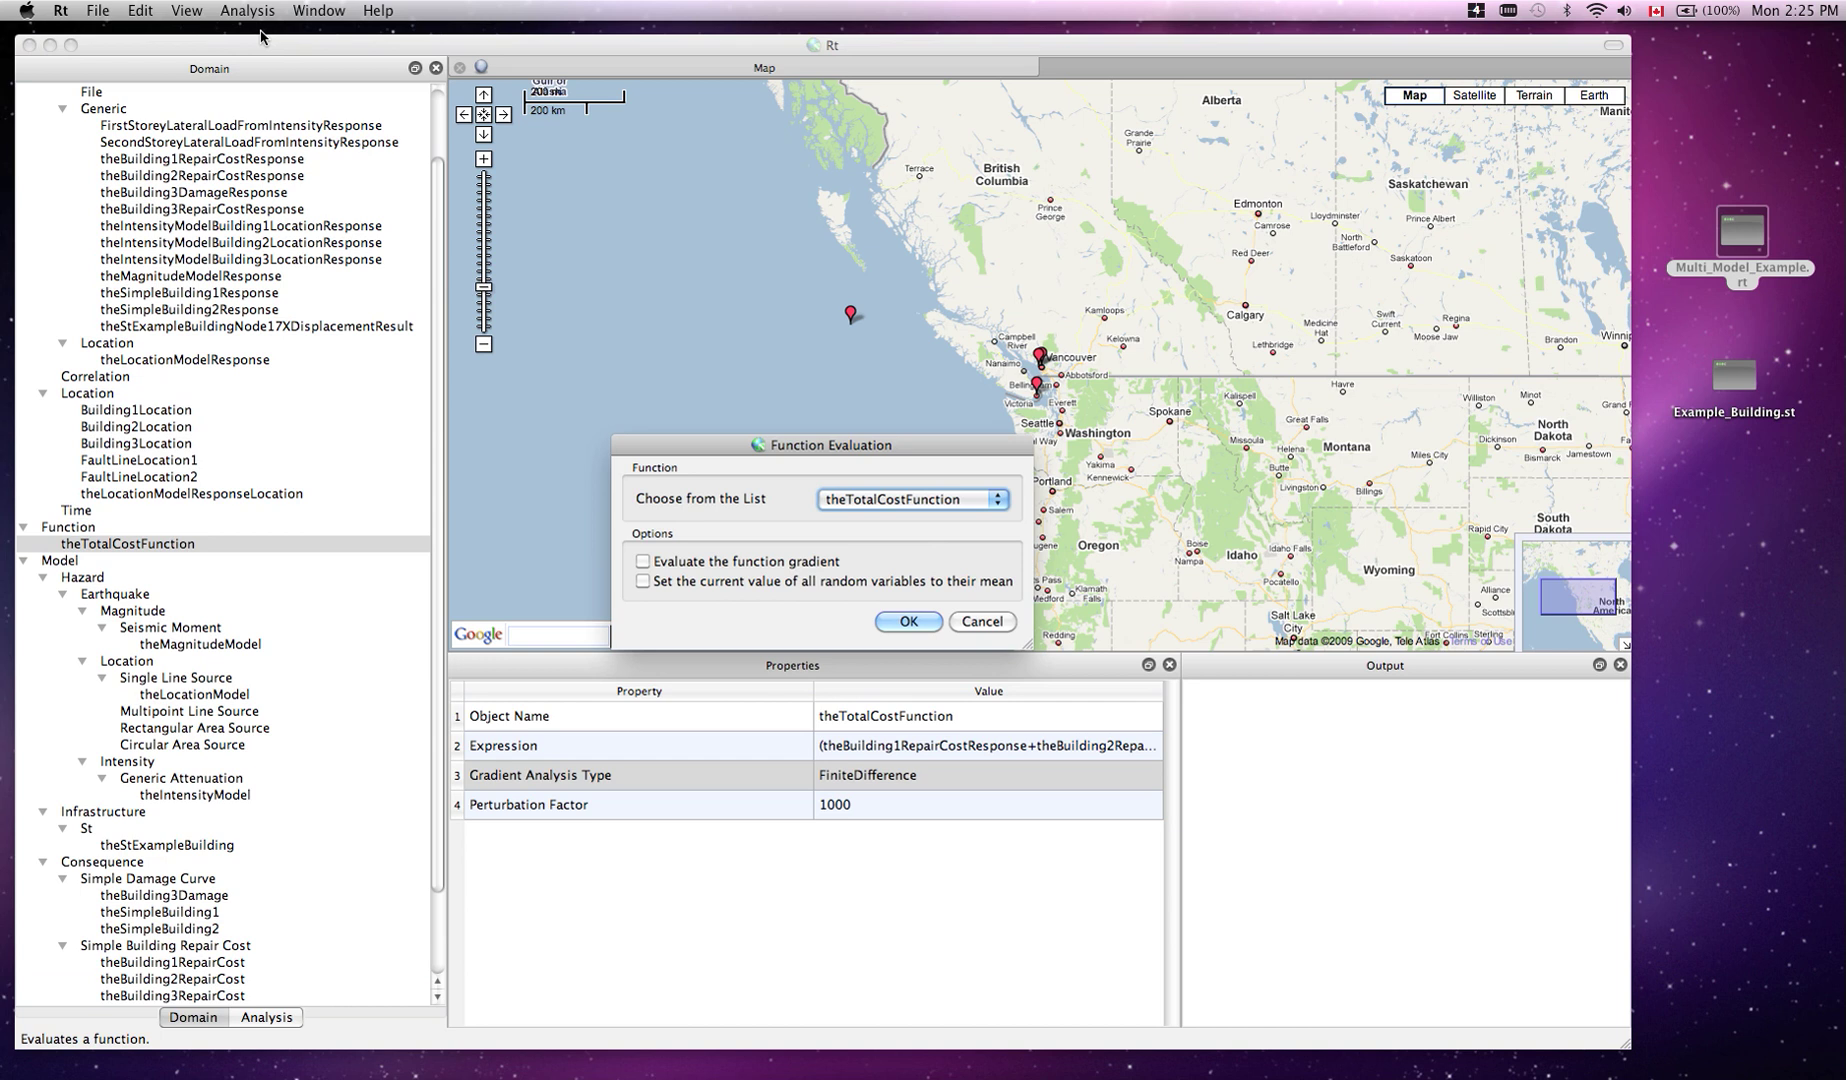
Evaluate theTotalCostFunction with all random variables at their means, yielding 2.53973e+06
left_click(643, 582)
left_click(906, 622)
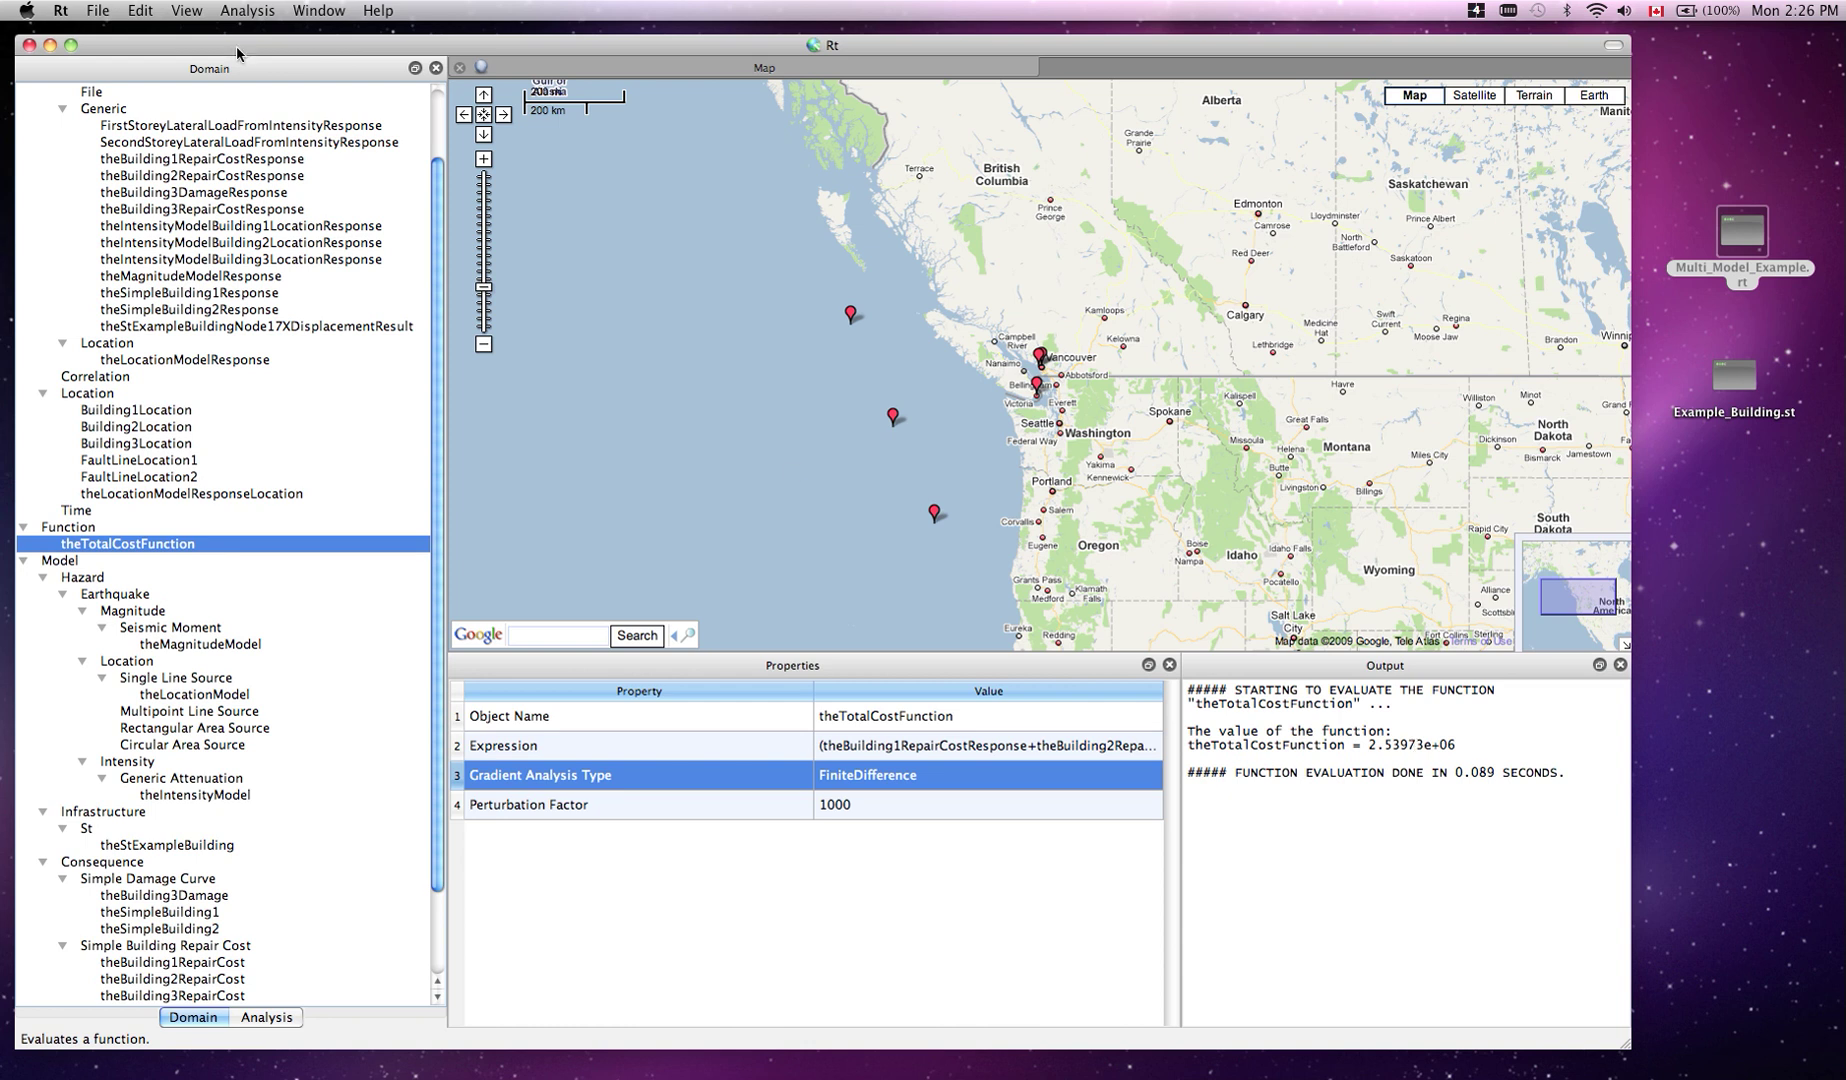
Run a 100-sample histogram sampling of theTotalCostFunction using myHistogramAccumulator
left_click(248, 12)
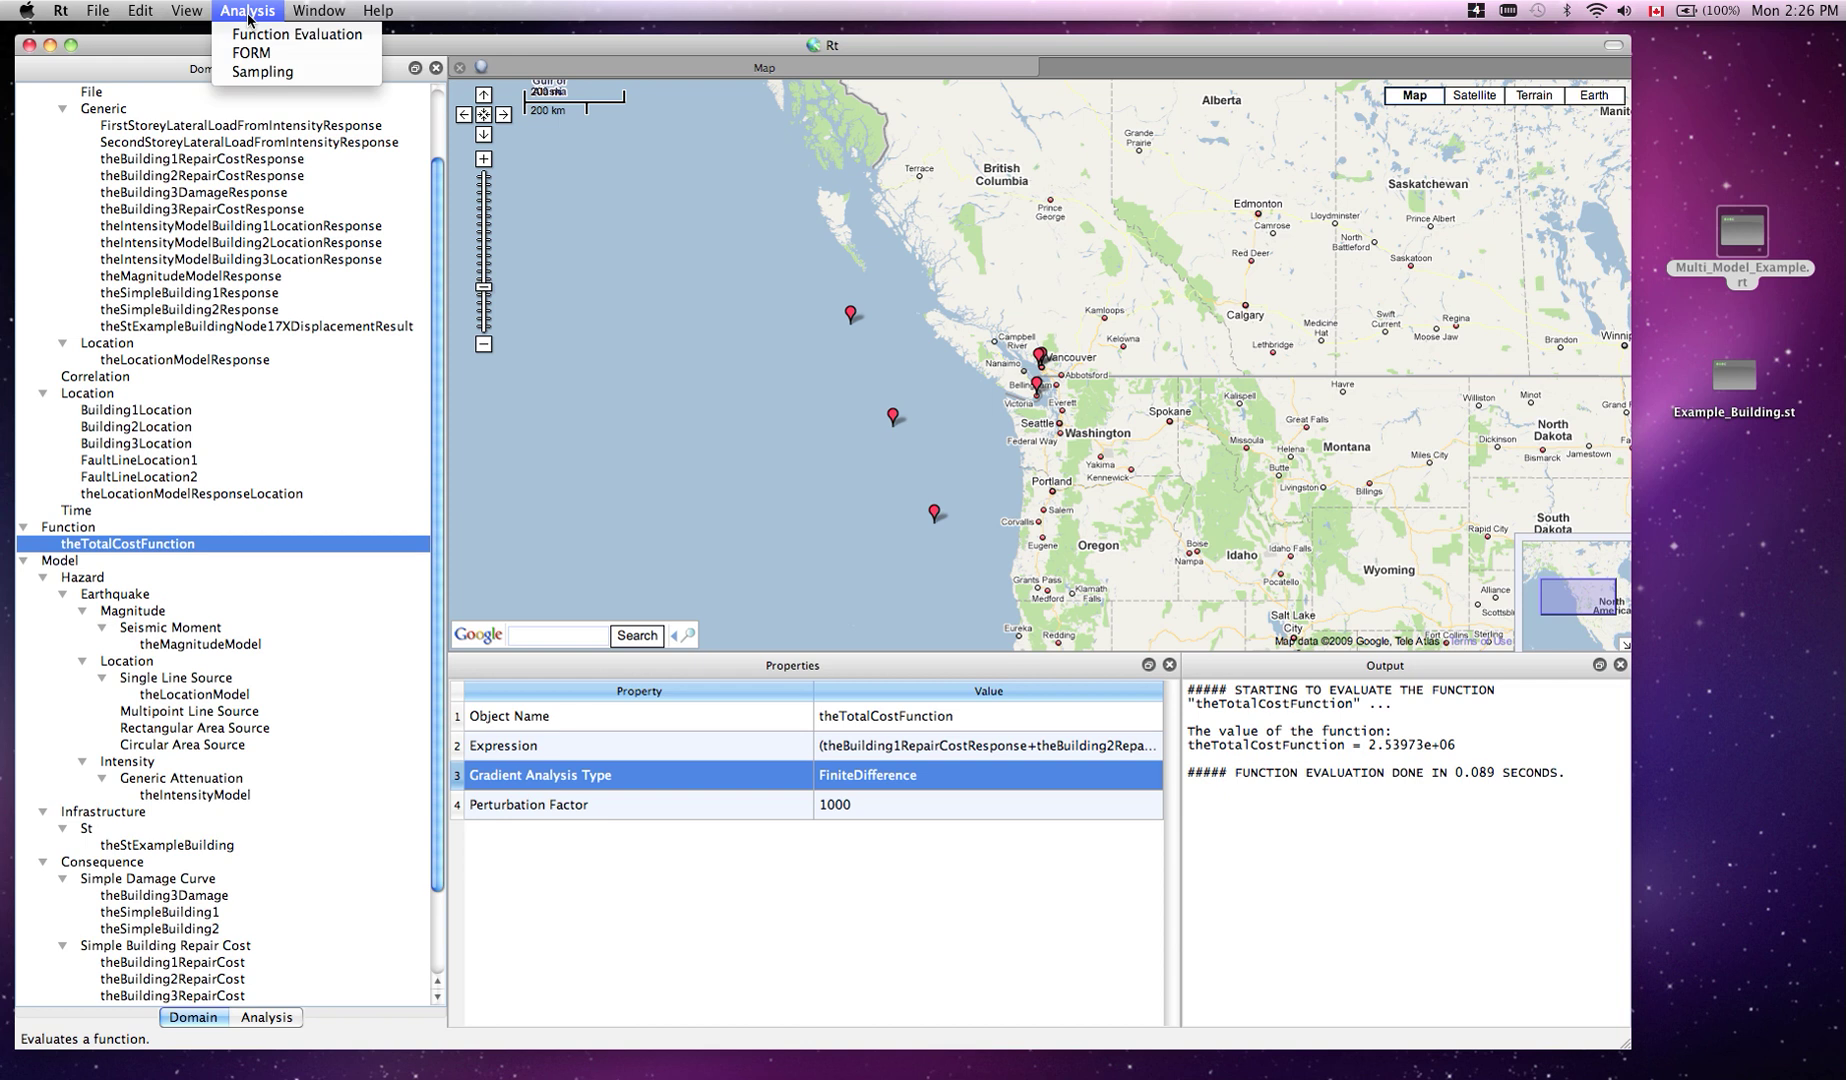
left_click(266, 74)
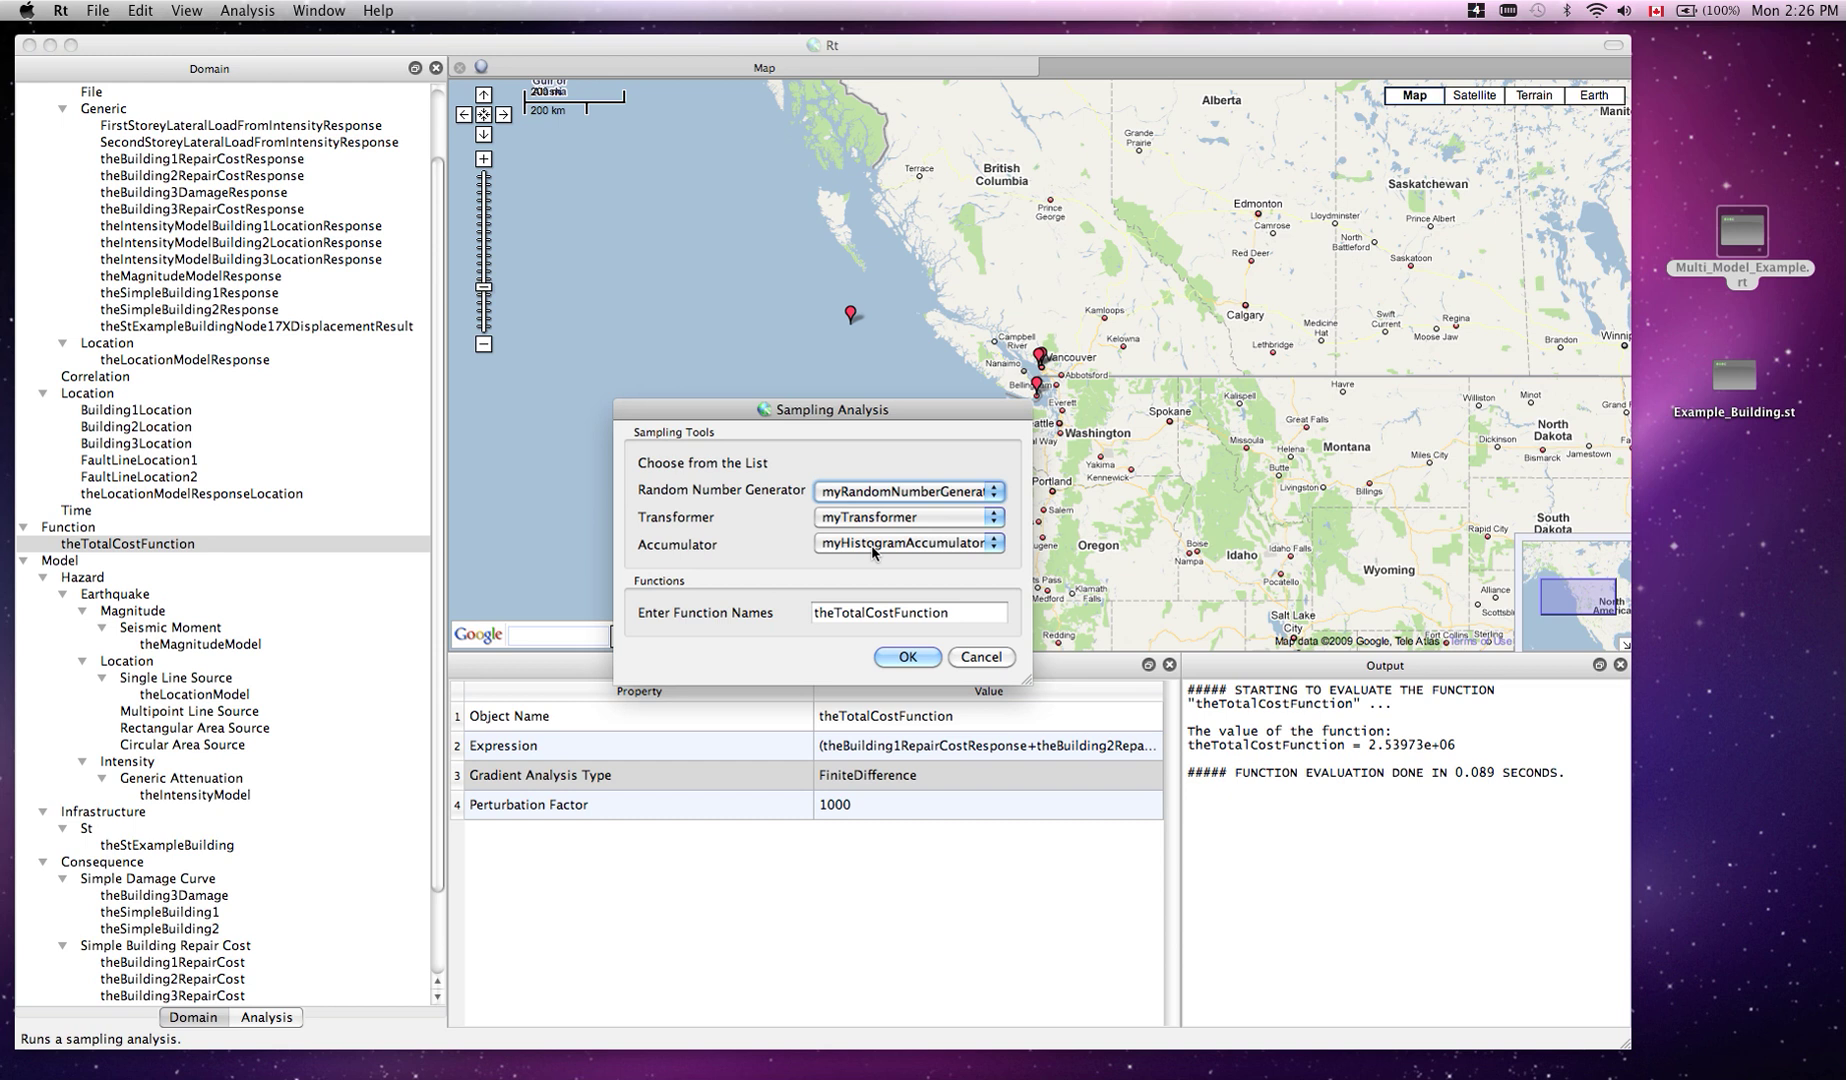
left_click(906, 657)
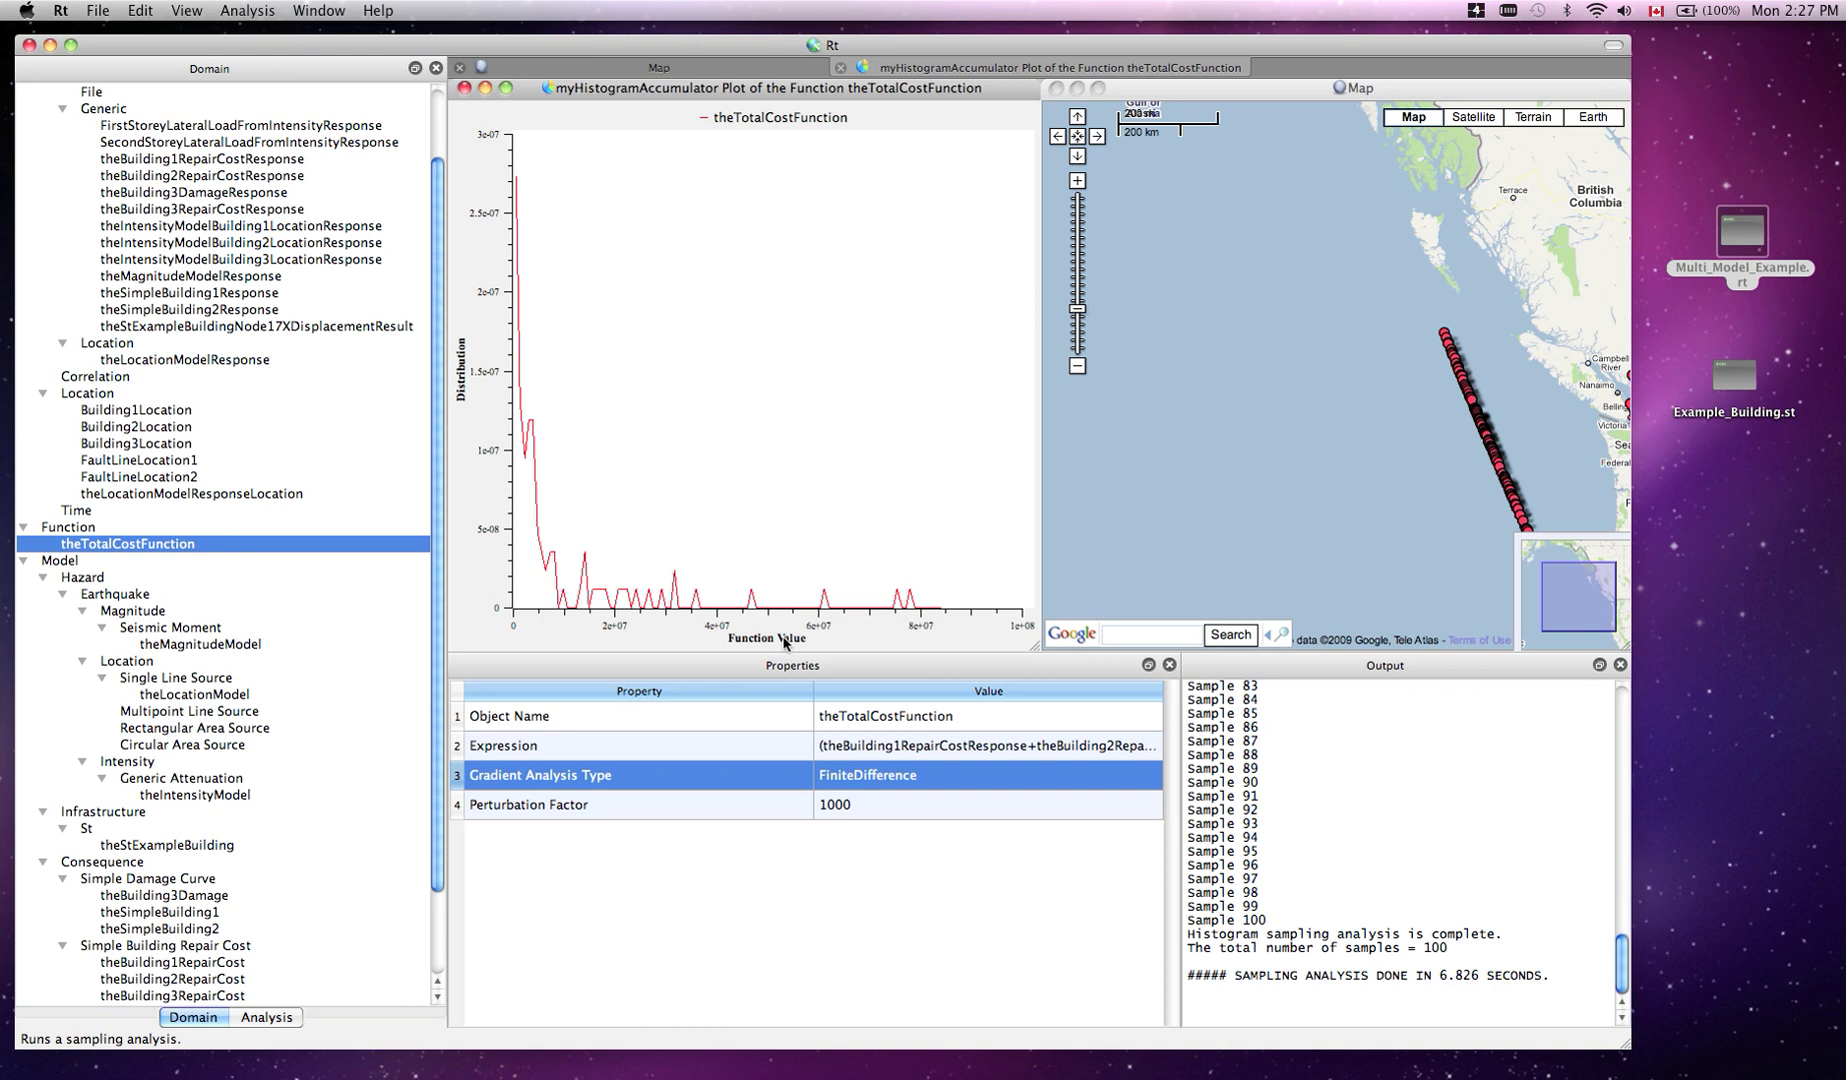
Close all the open plot and map windows
left_click(323, 12)
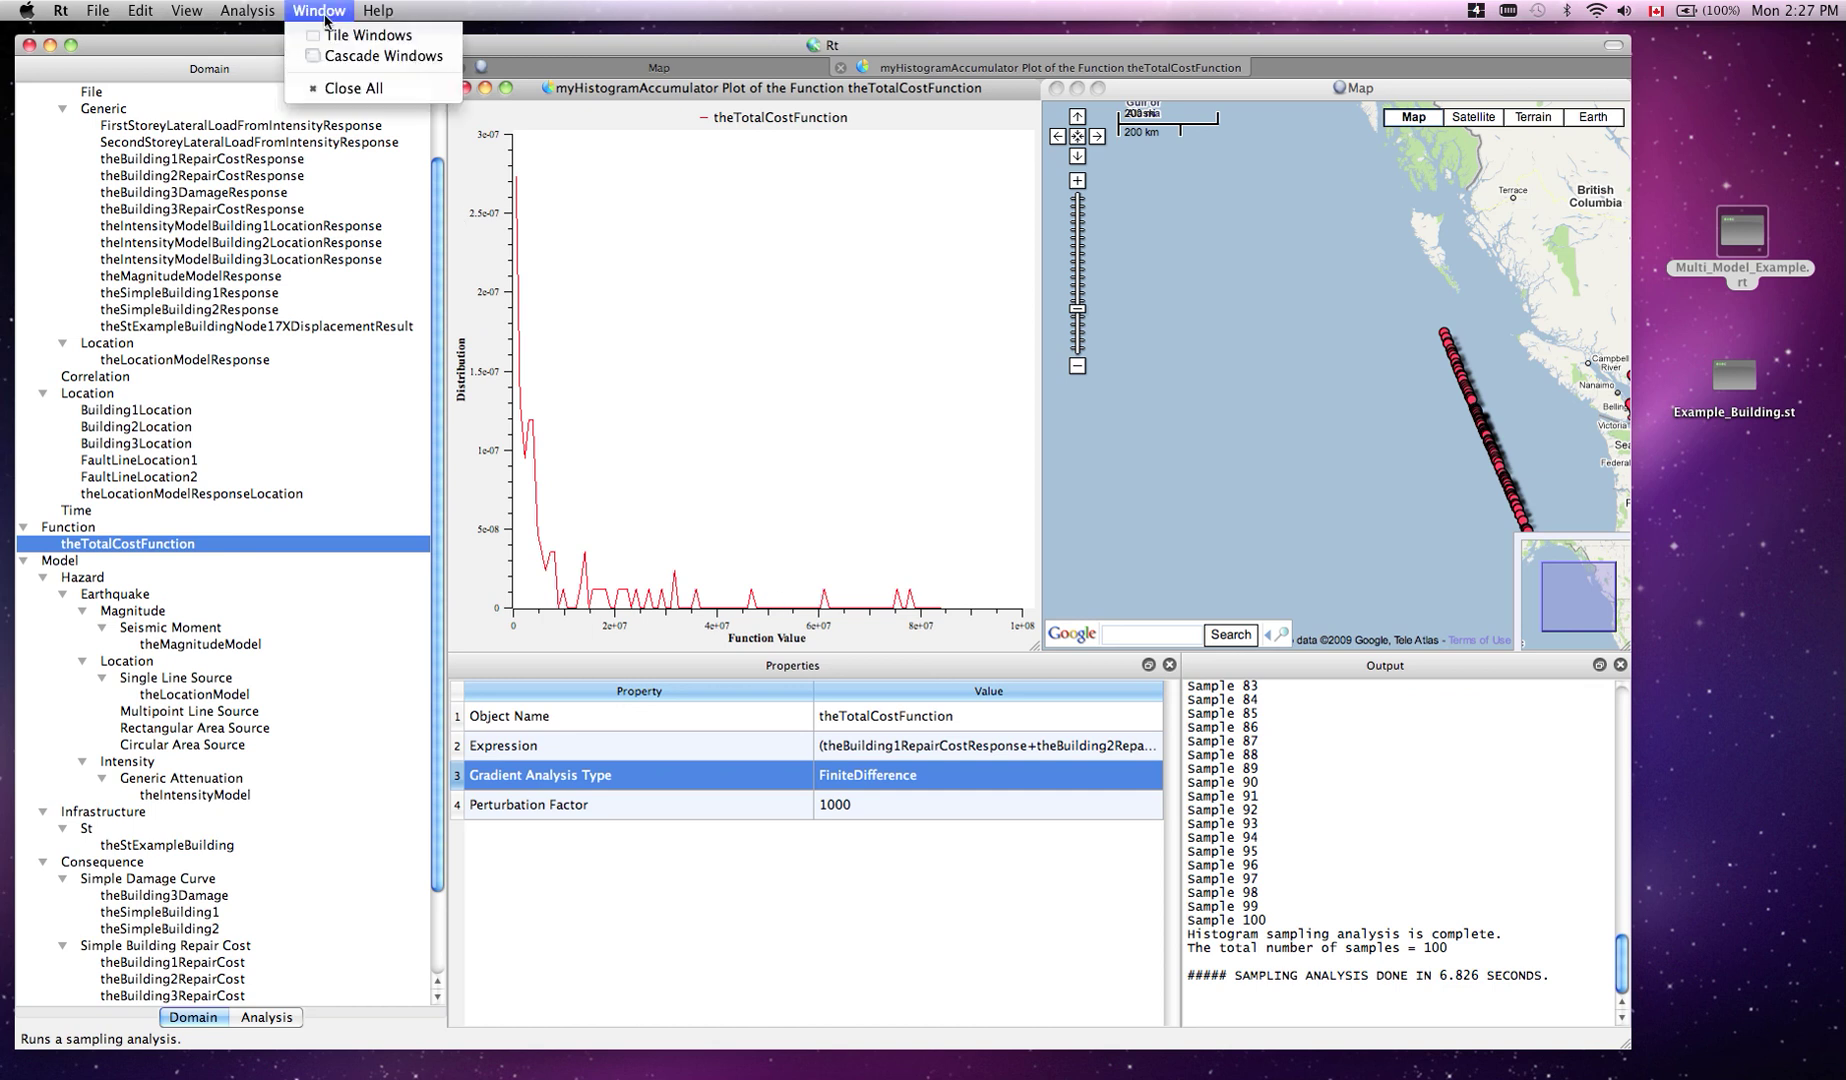
left_click(346, 93)
key("Return")
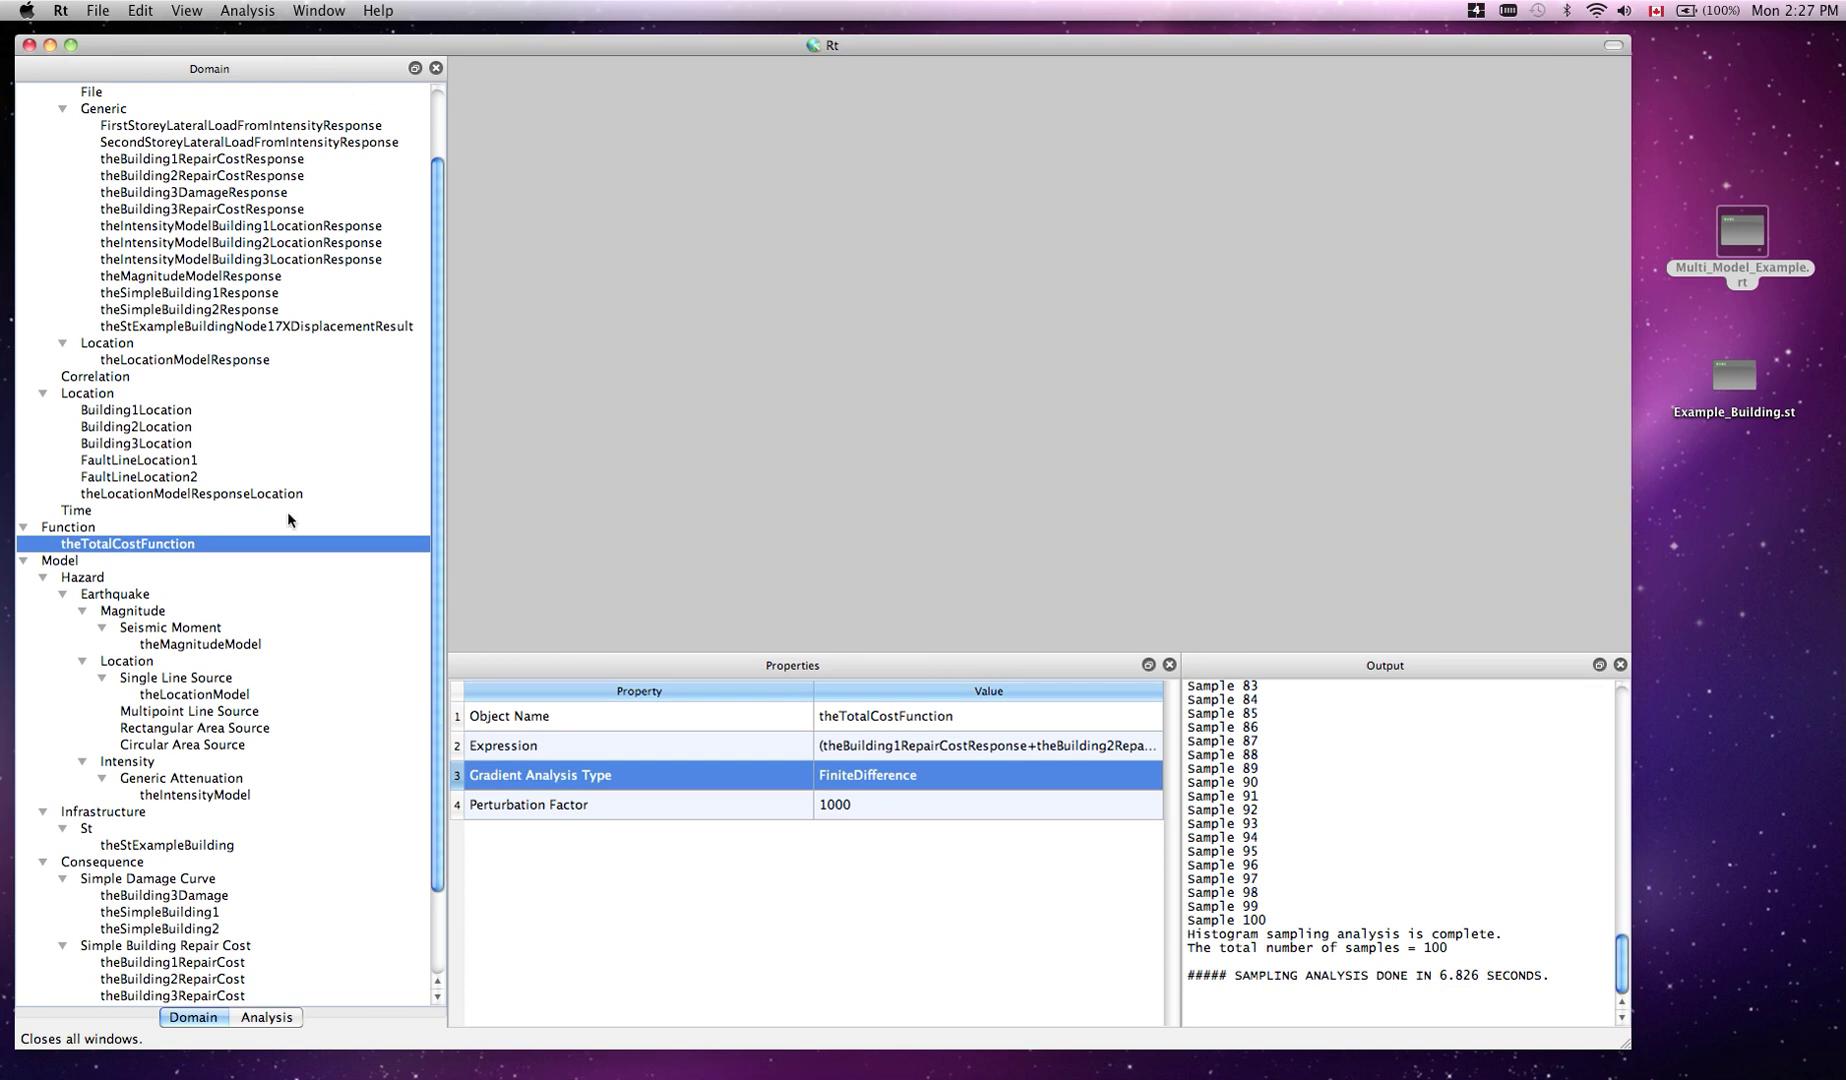
Prefix theTotalCostFunction expression with '5e7-' so it reads 5e7 minus the repair-cost sum
left_click(263, 17)
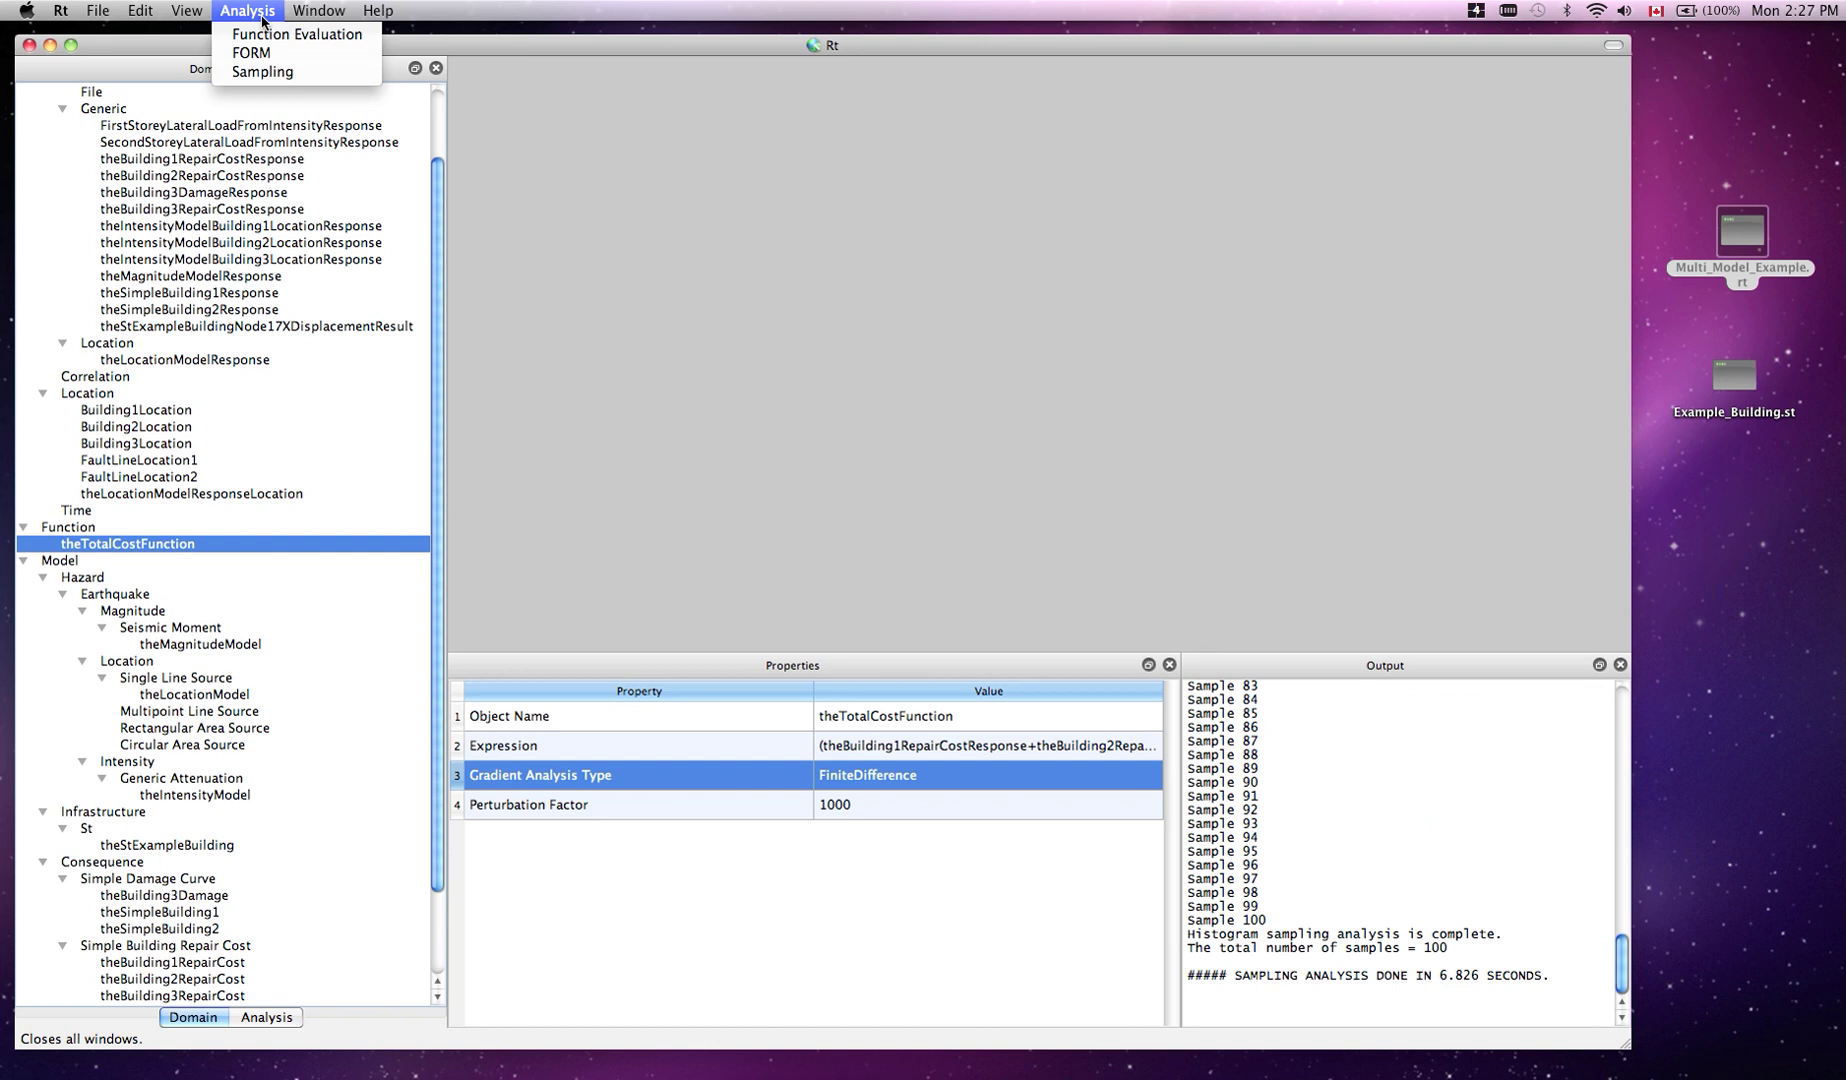
left_click(238, 514)
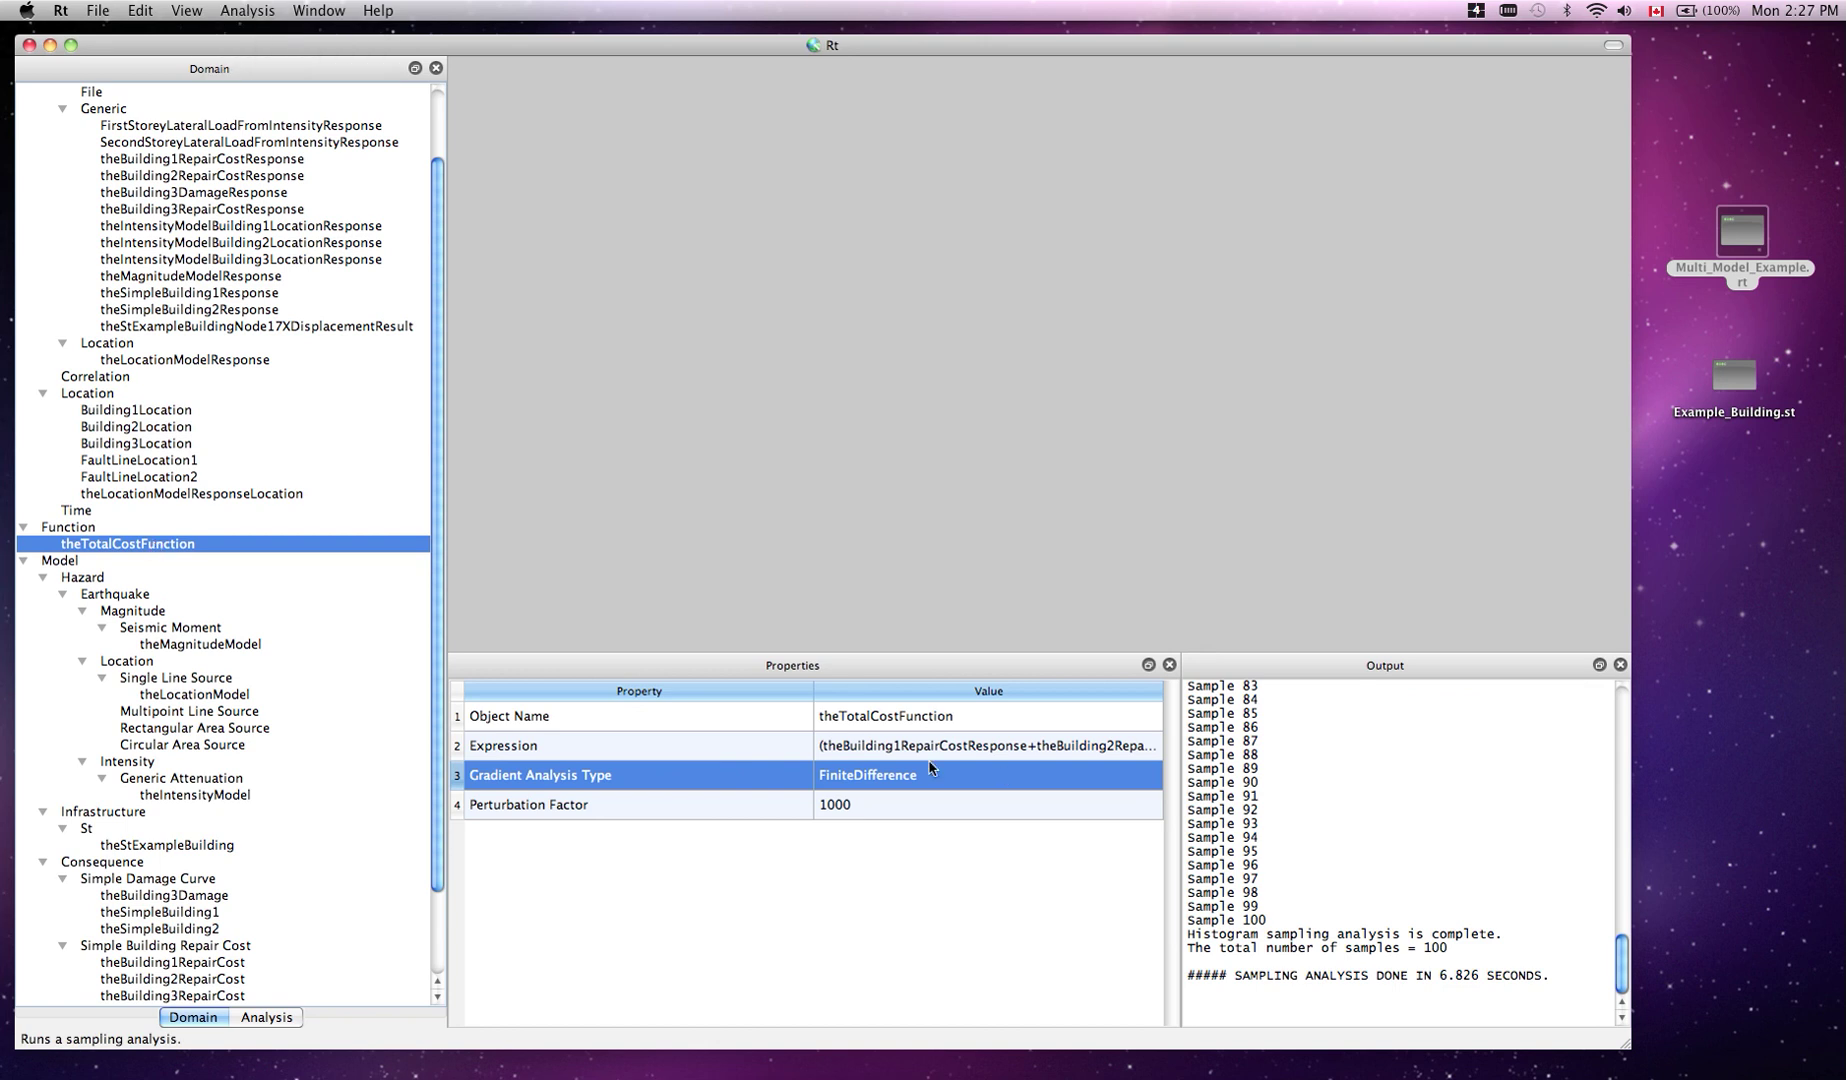
double_click(892, 754)
key("Home")
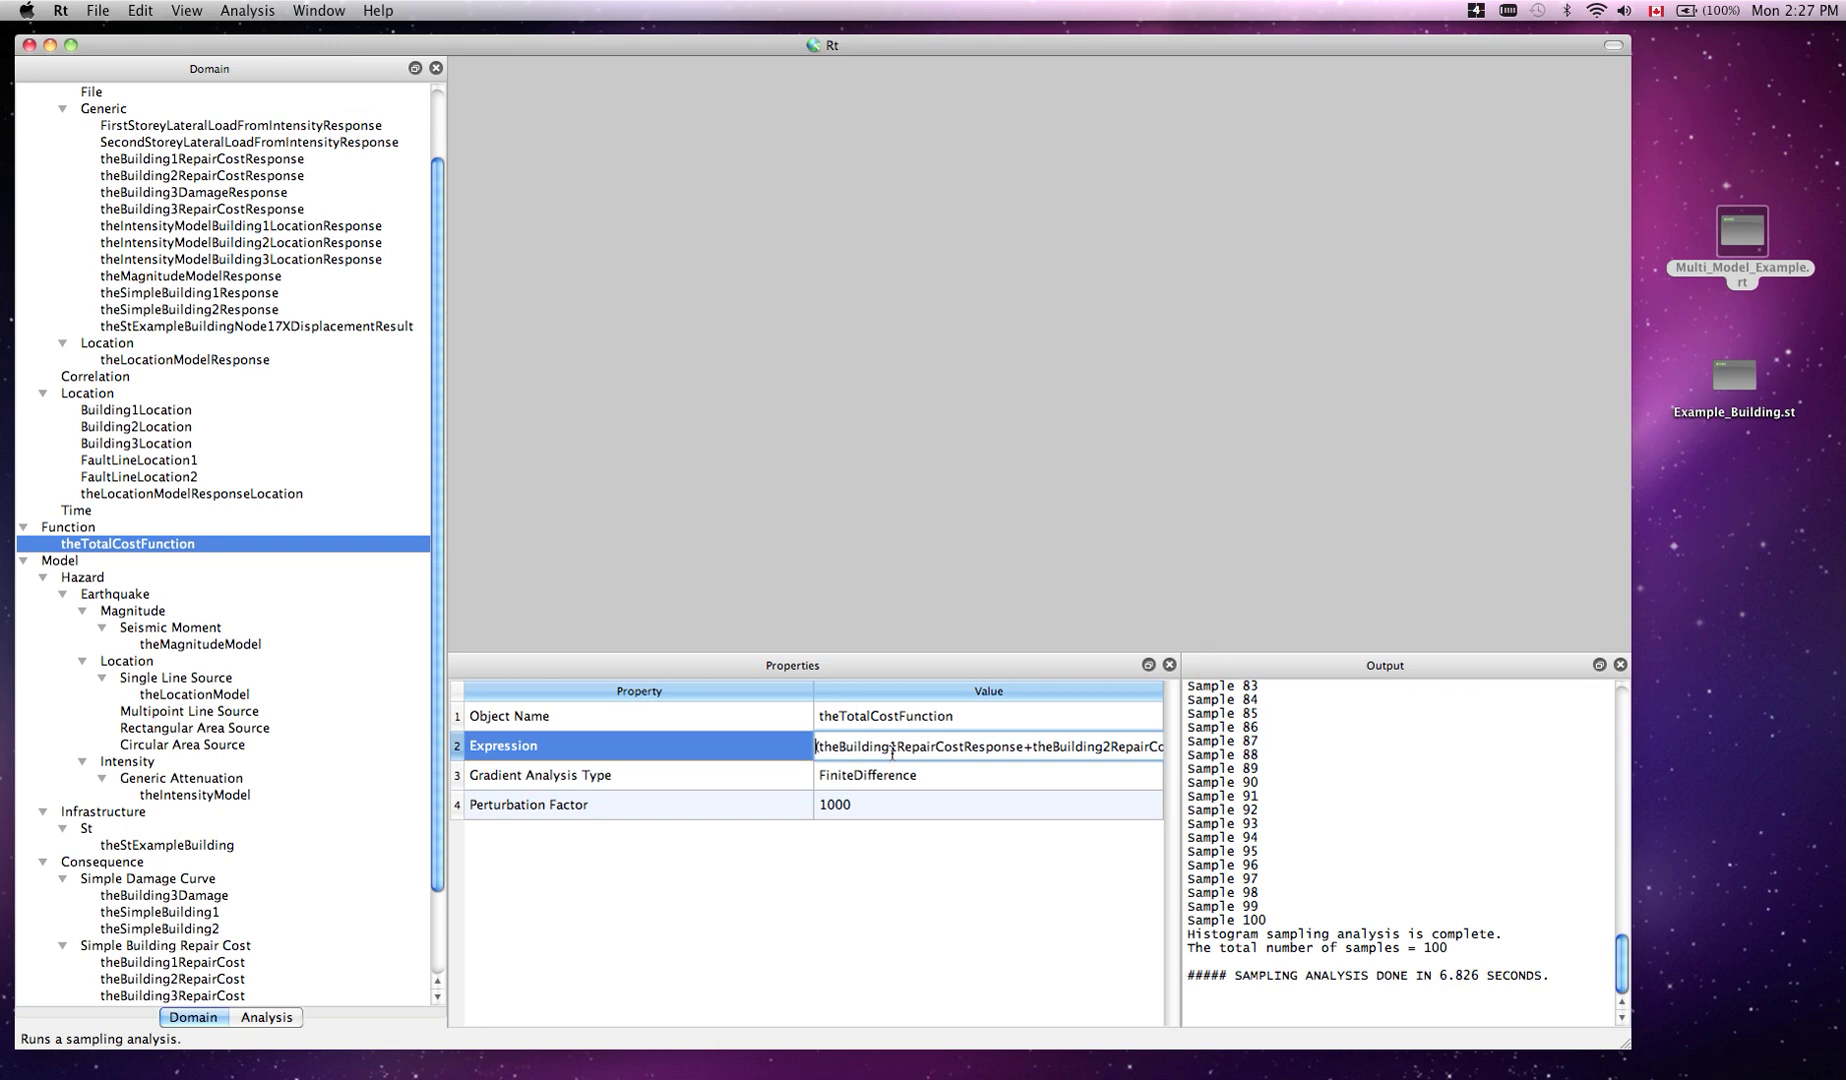
type("5")
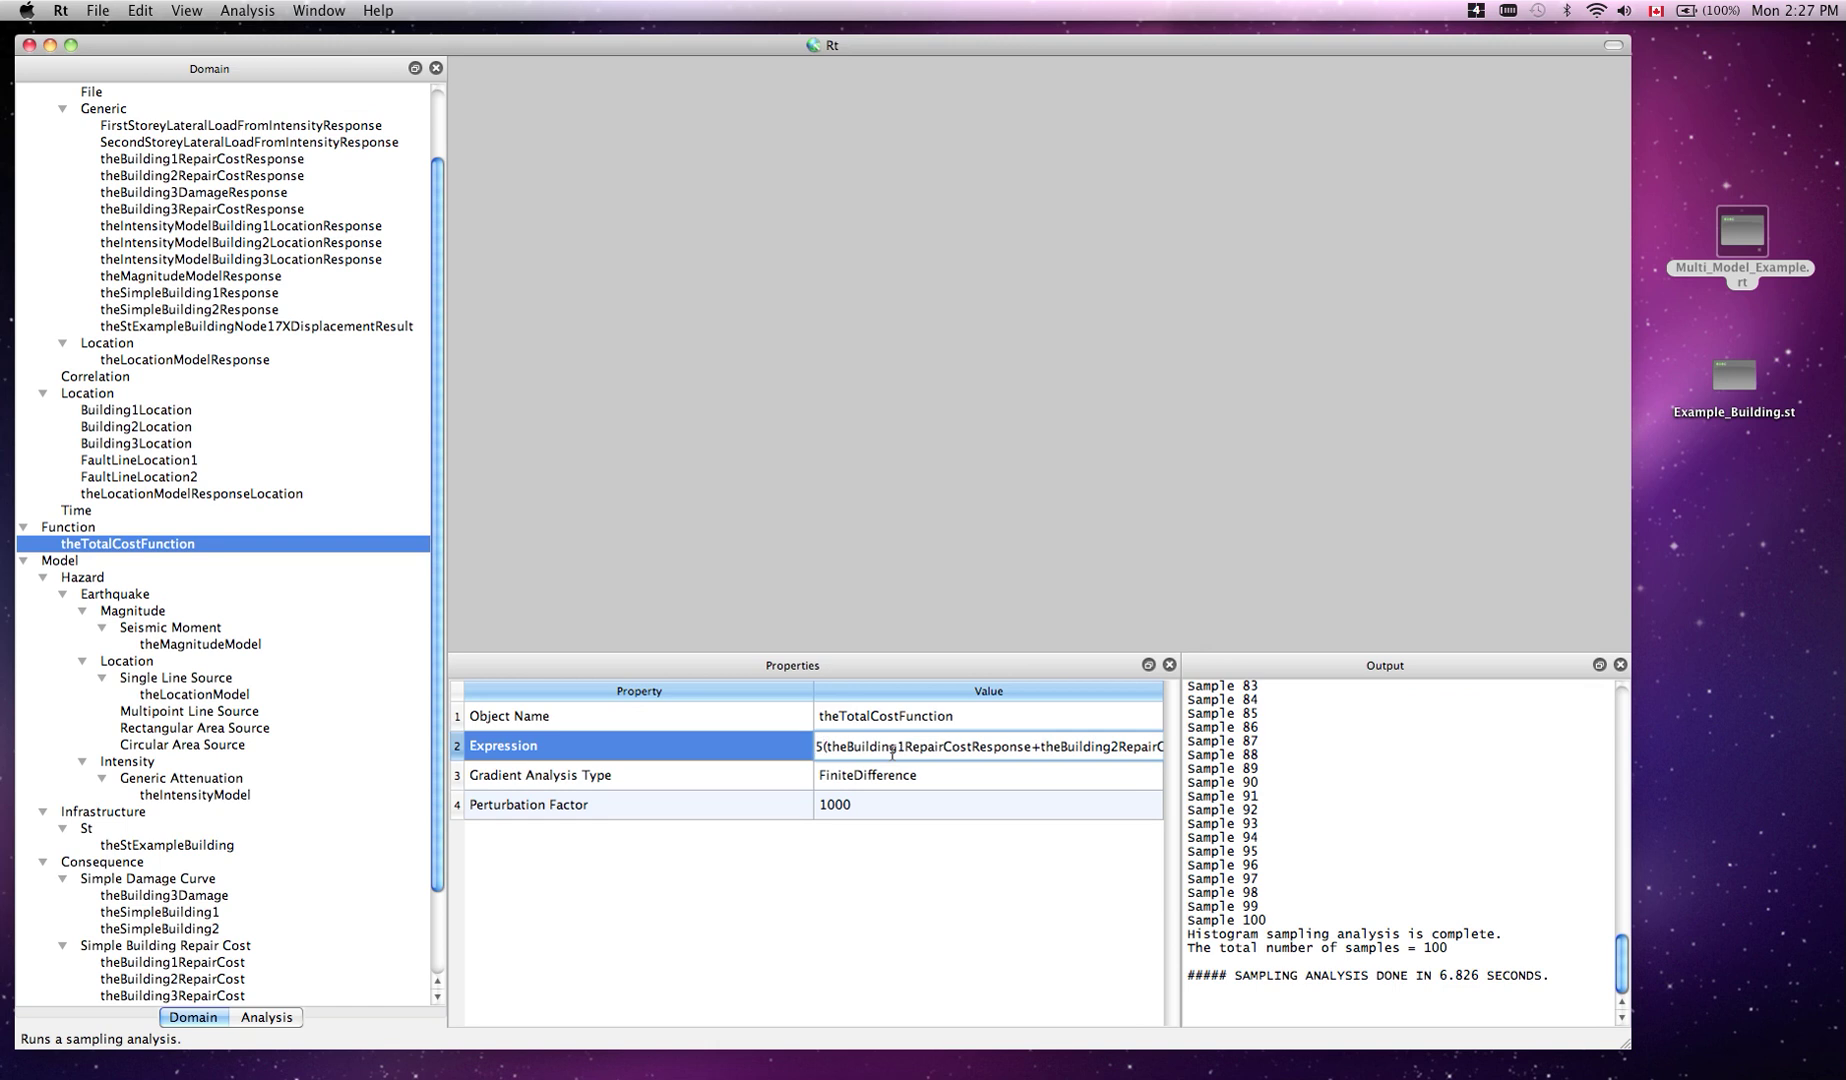
type("e7")
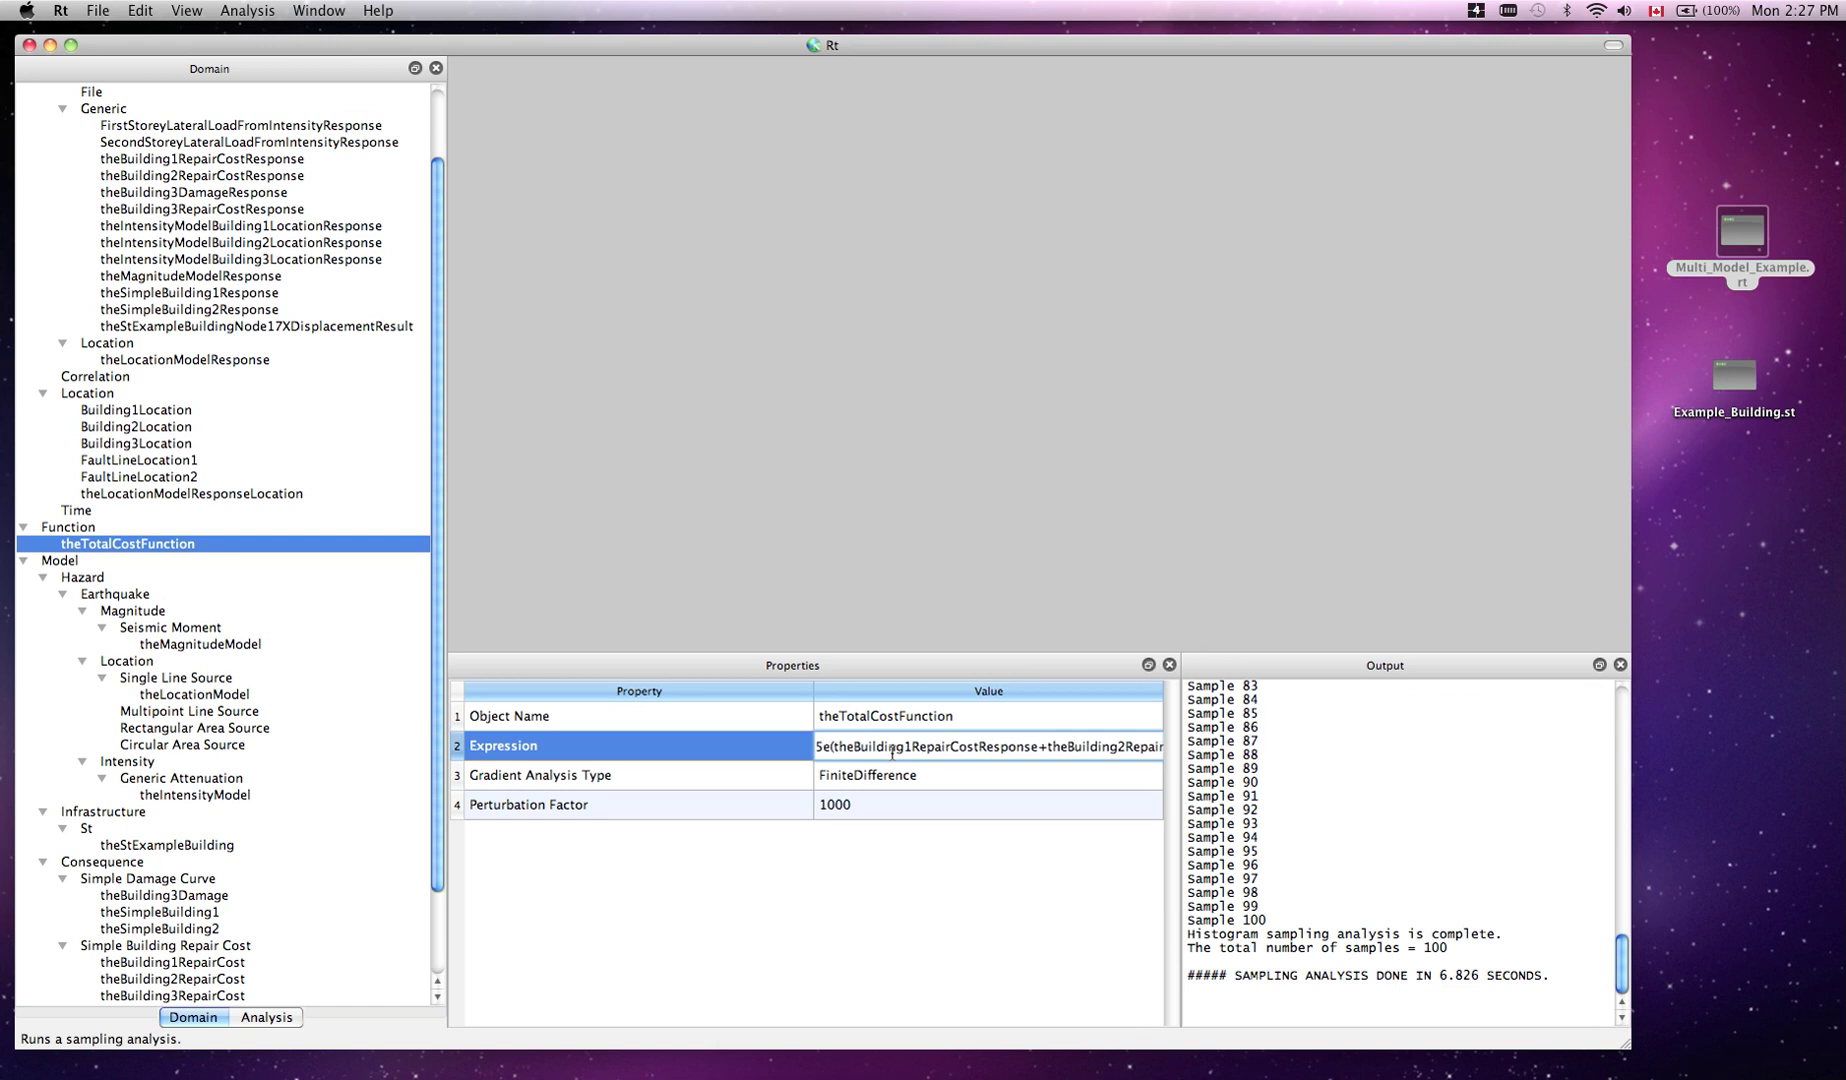
type("-")
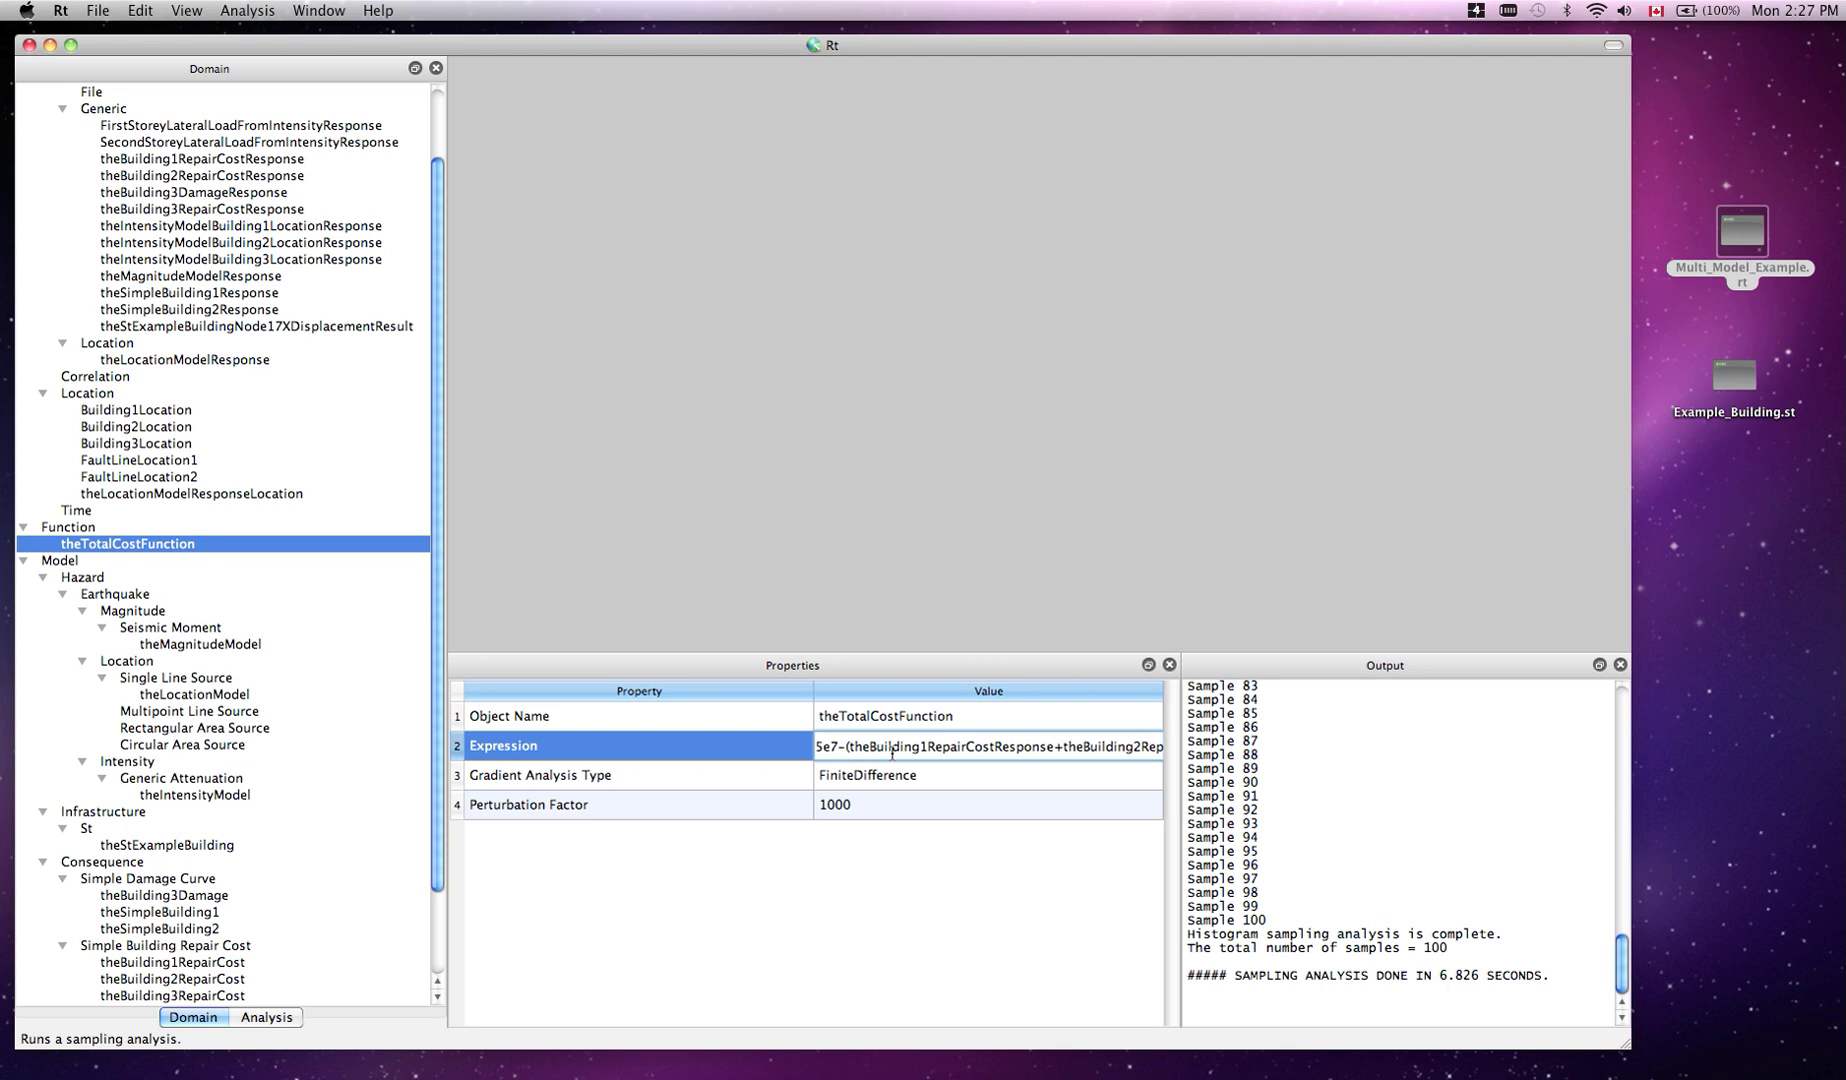
key("Return")
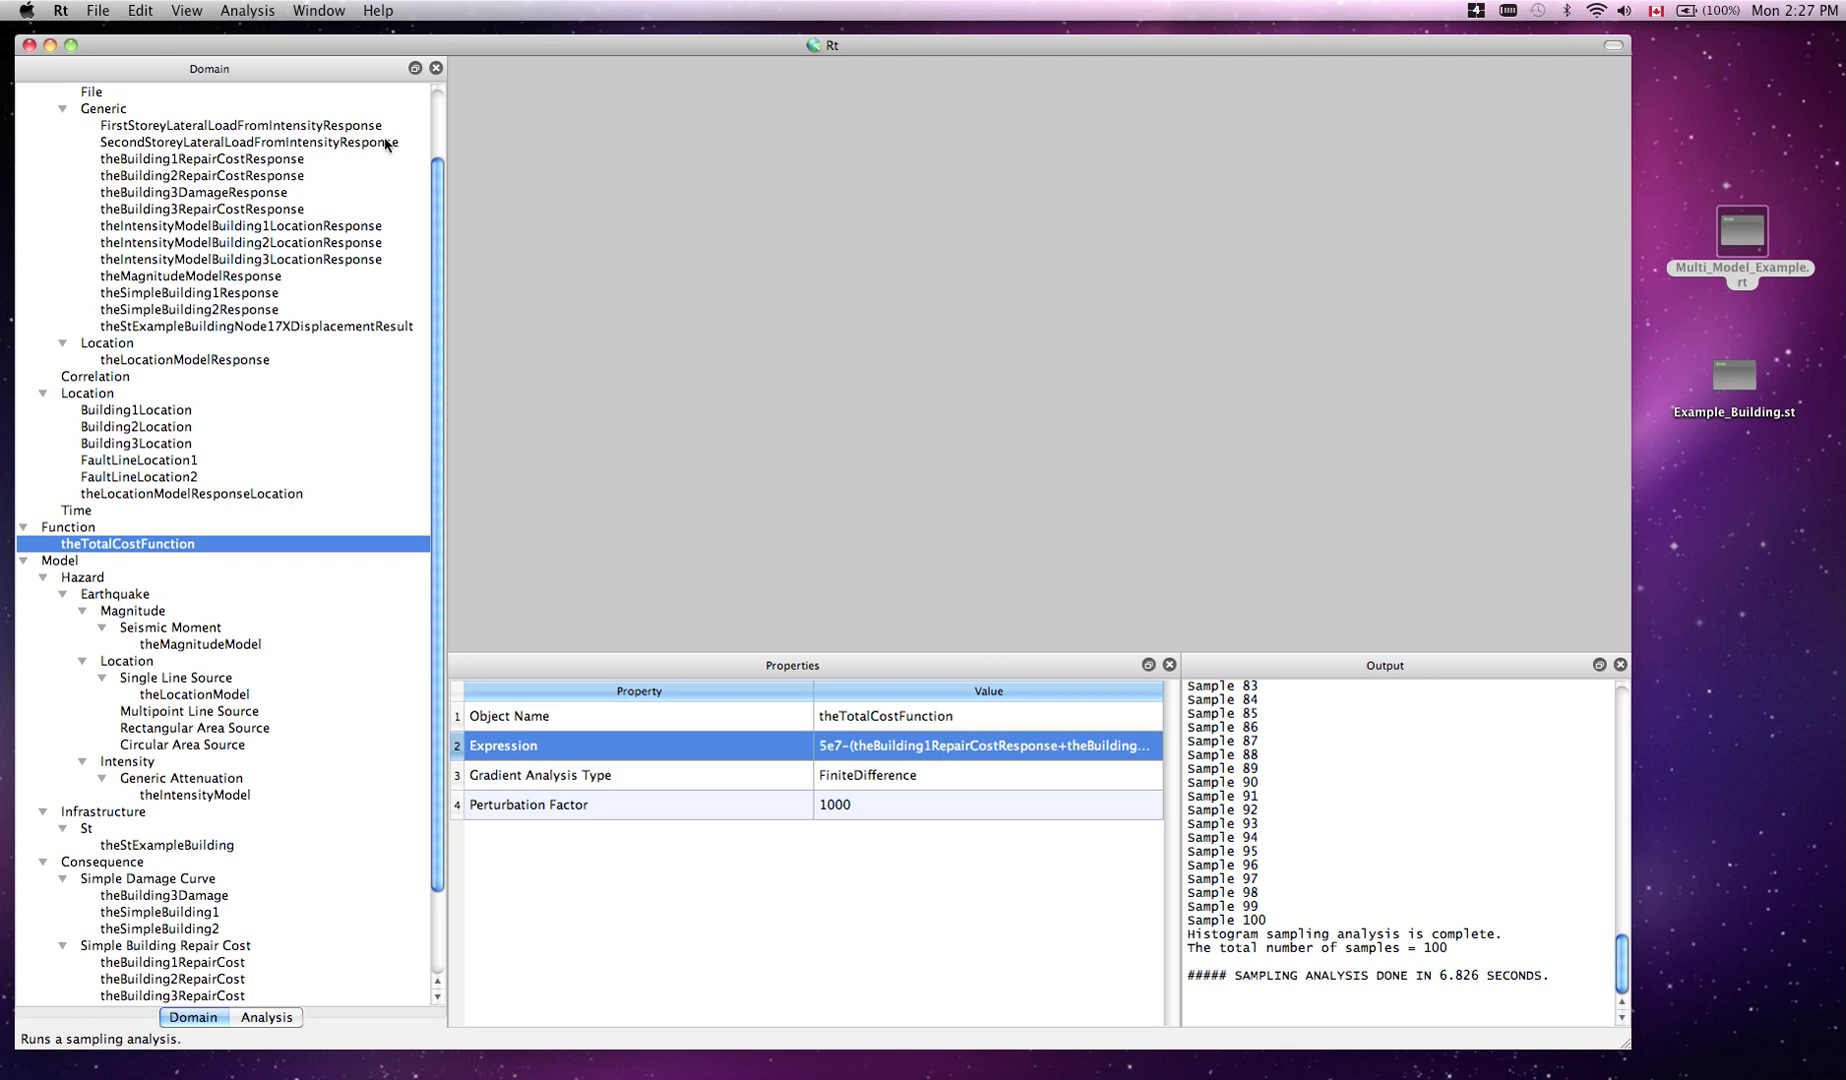
Run a FORM analysis of theTotalCostFunction with myStepperSolver; it fails to converge
left_click(255, 12)
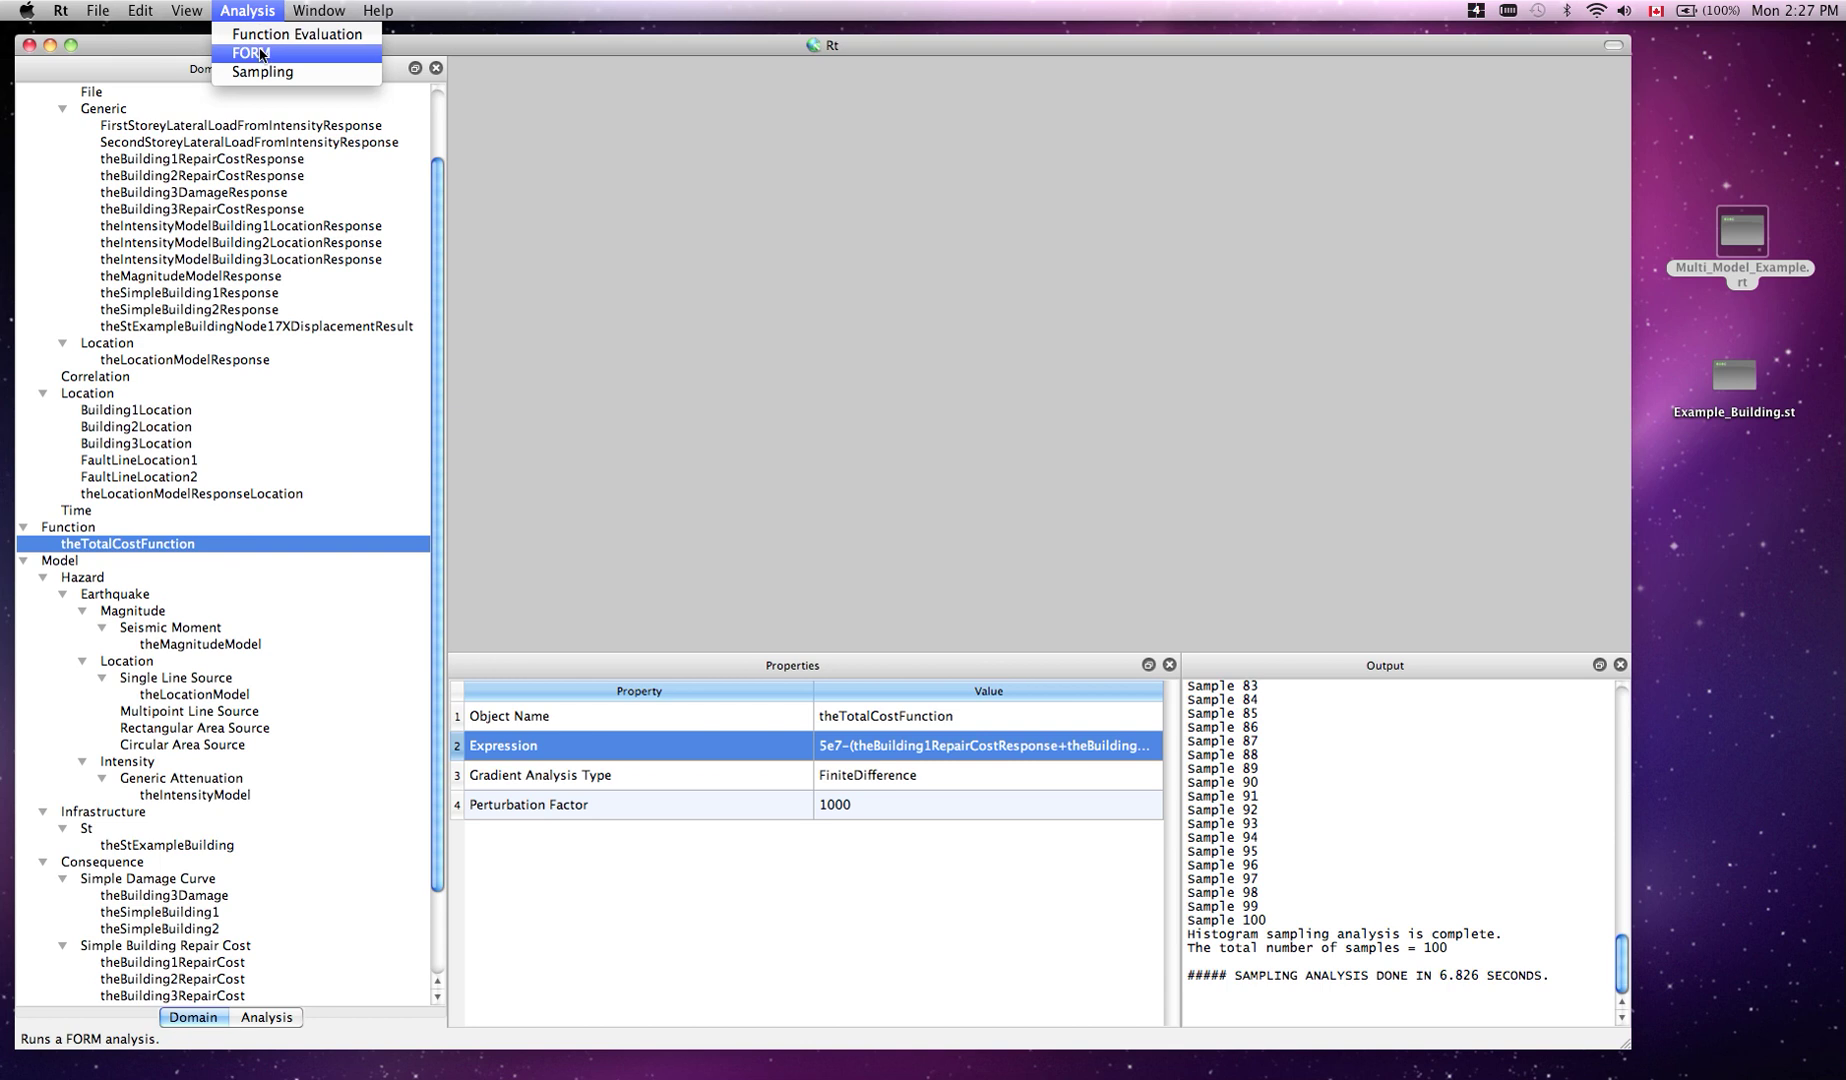
left_click(262, 55)
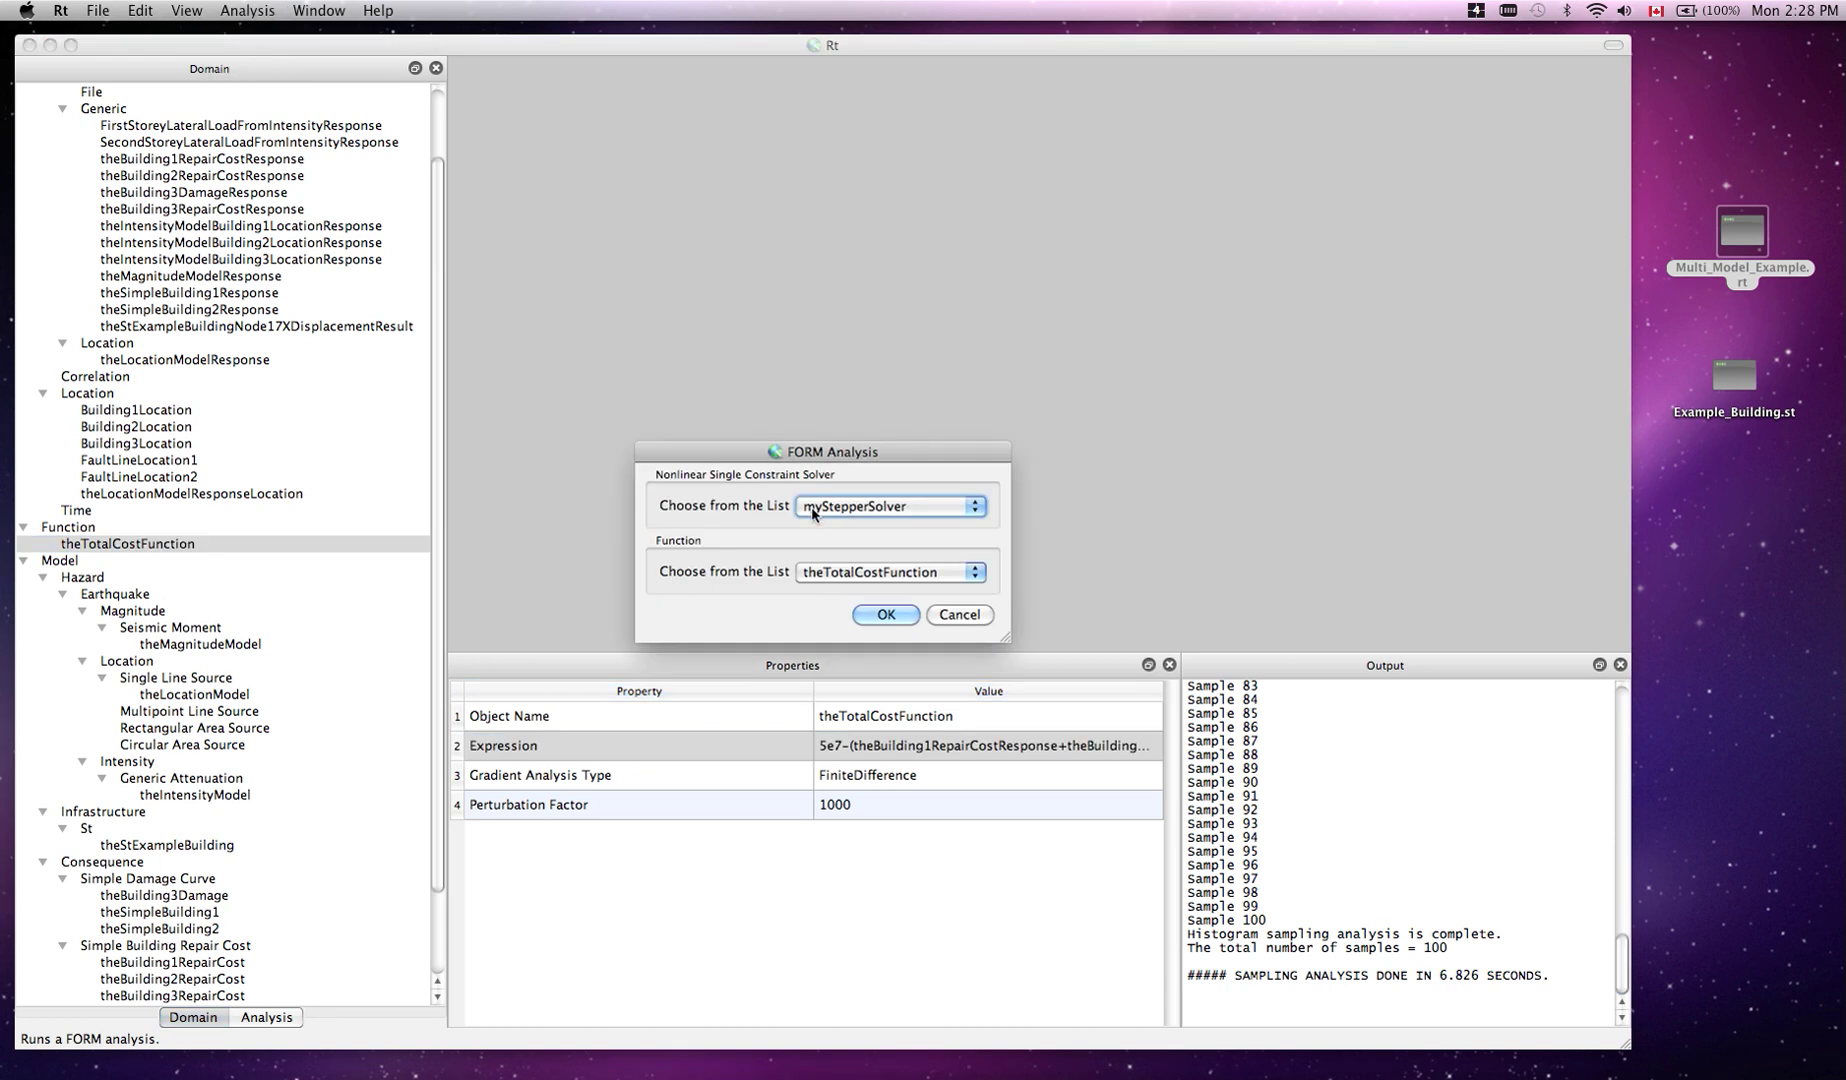
left_click(886, 615)
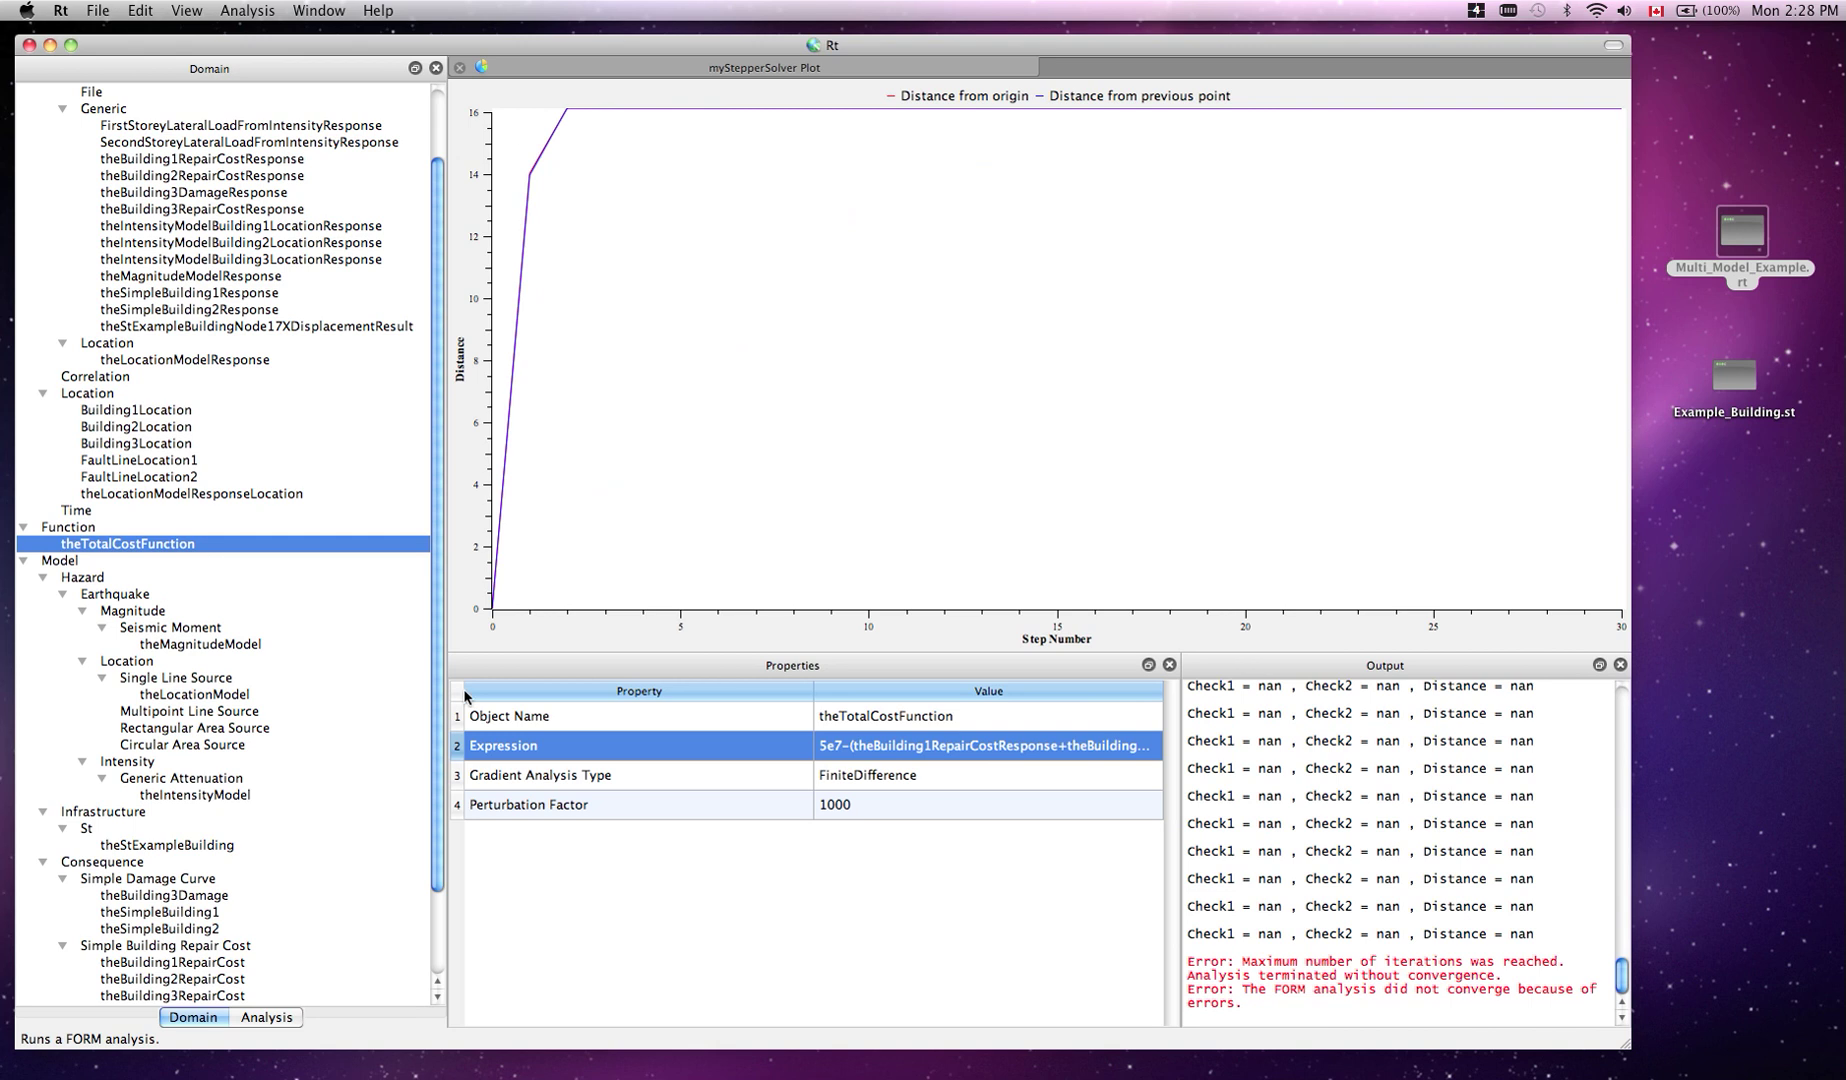
left_click(266, 1017)
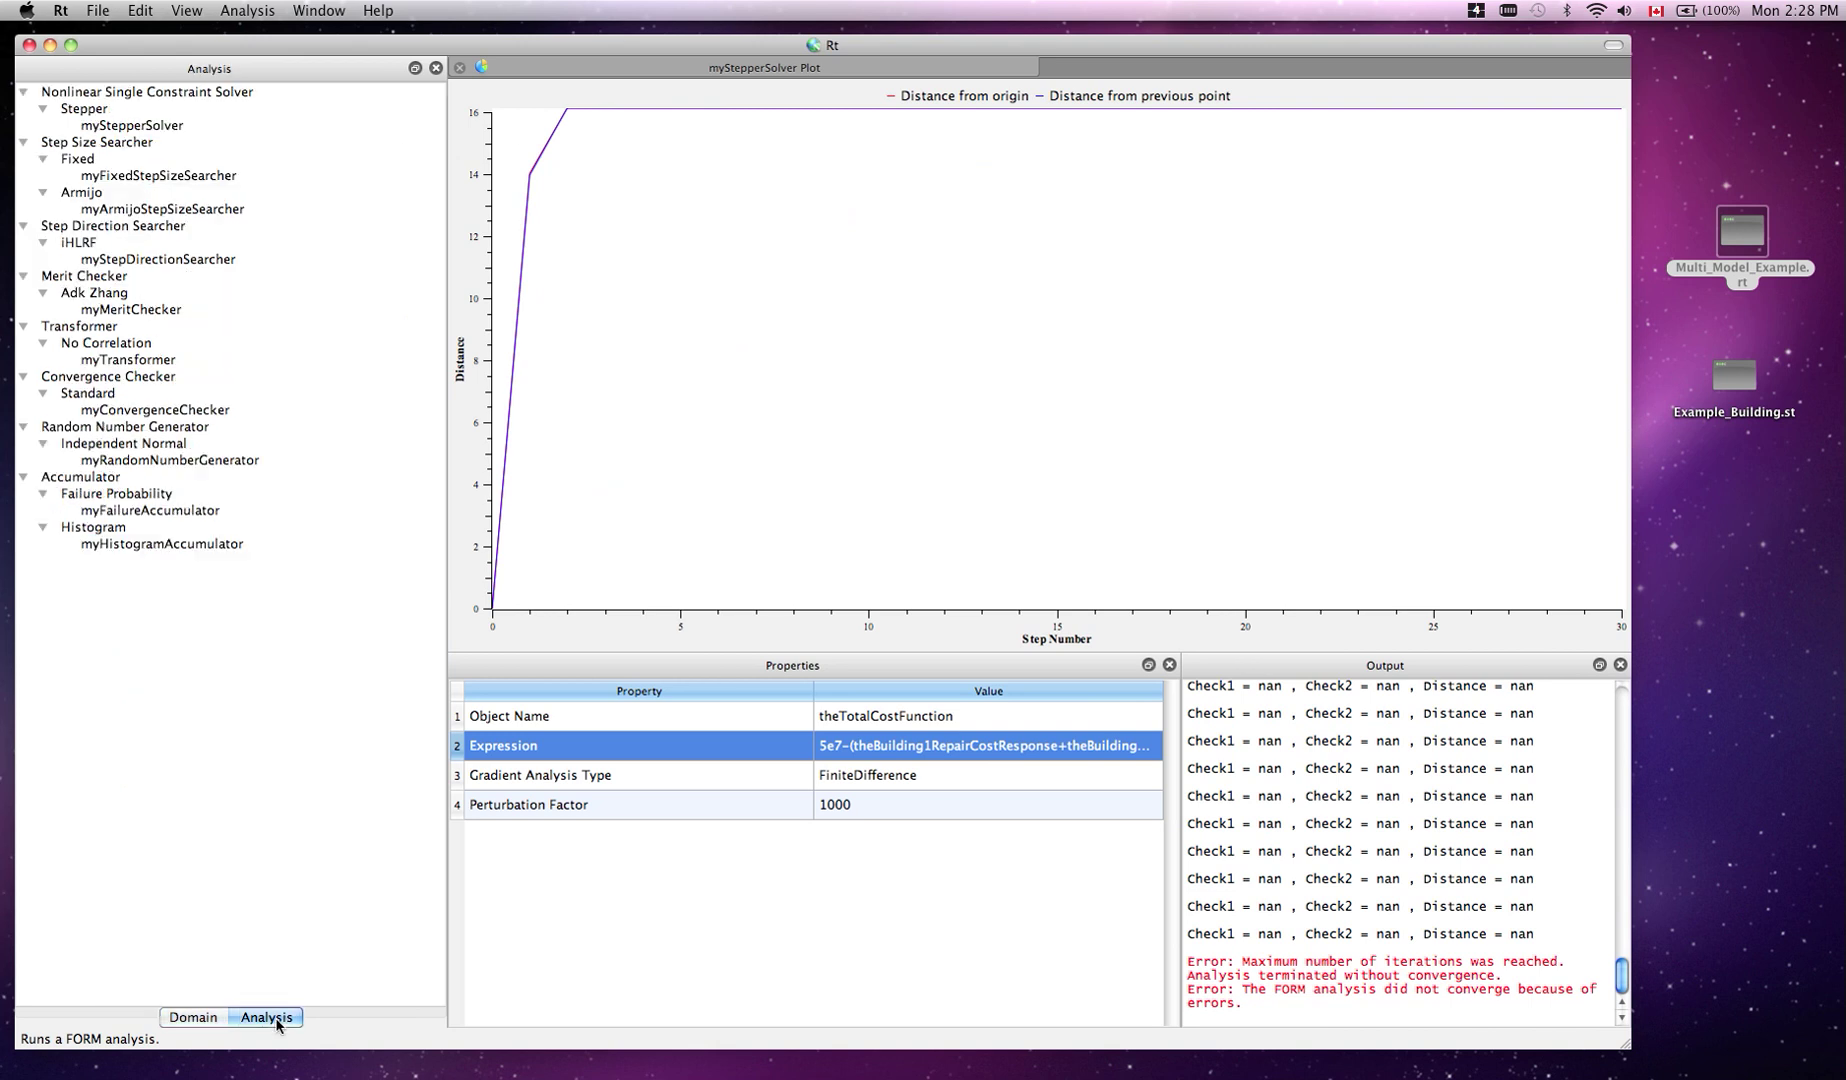
Set myStepperSolver's Step Size Searcher to myArmijoStepSizeSearcher
left_click(155, 176)
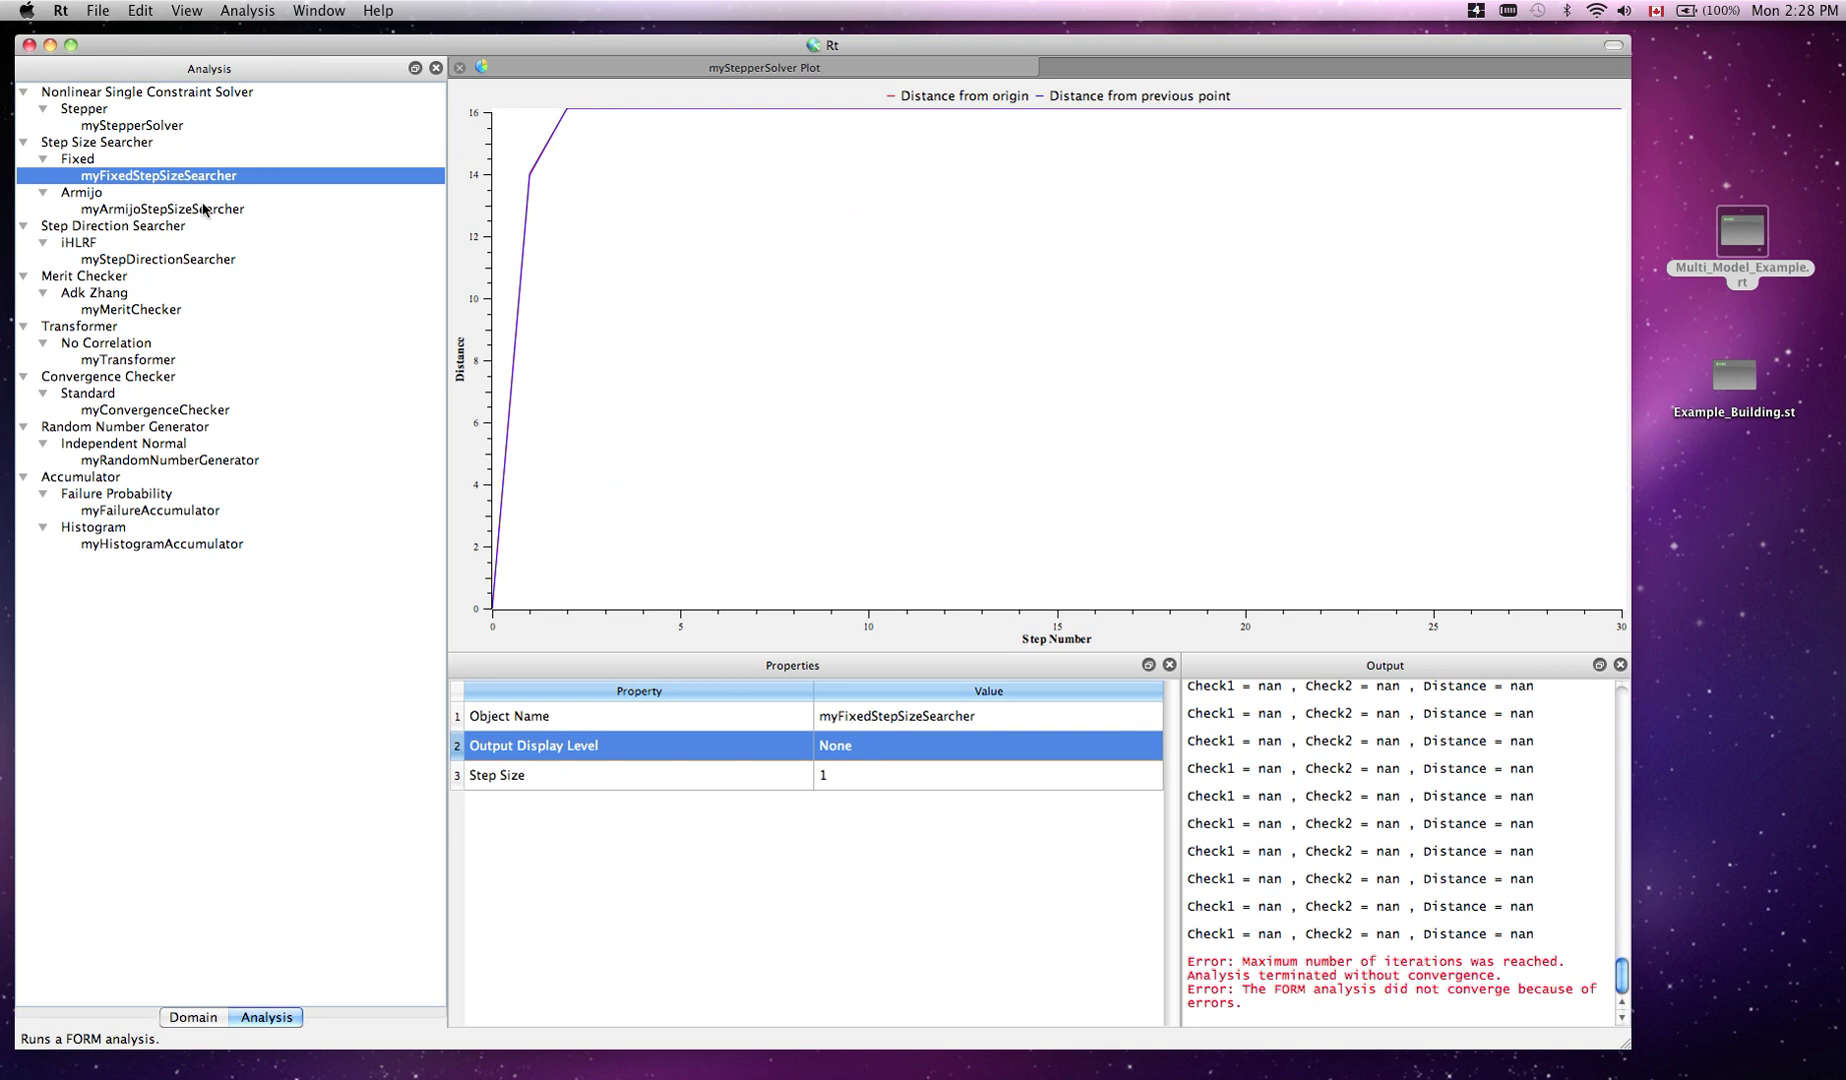
left_click(185, 208)
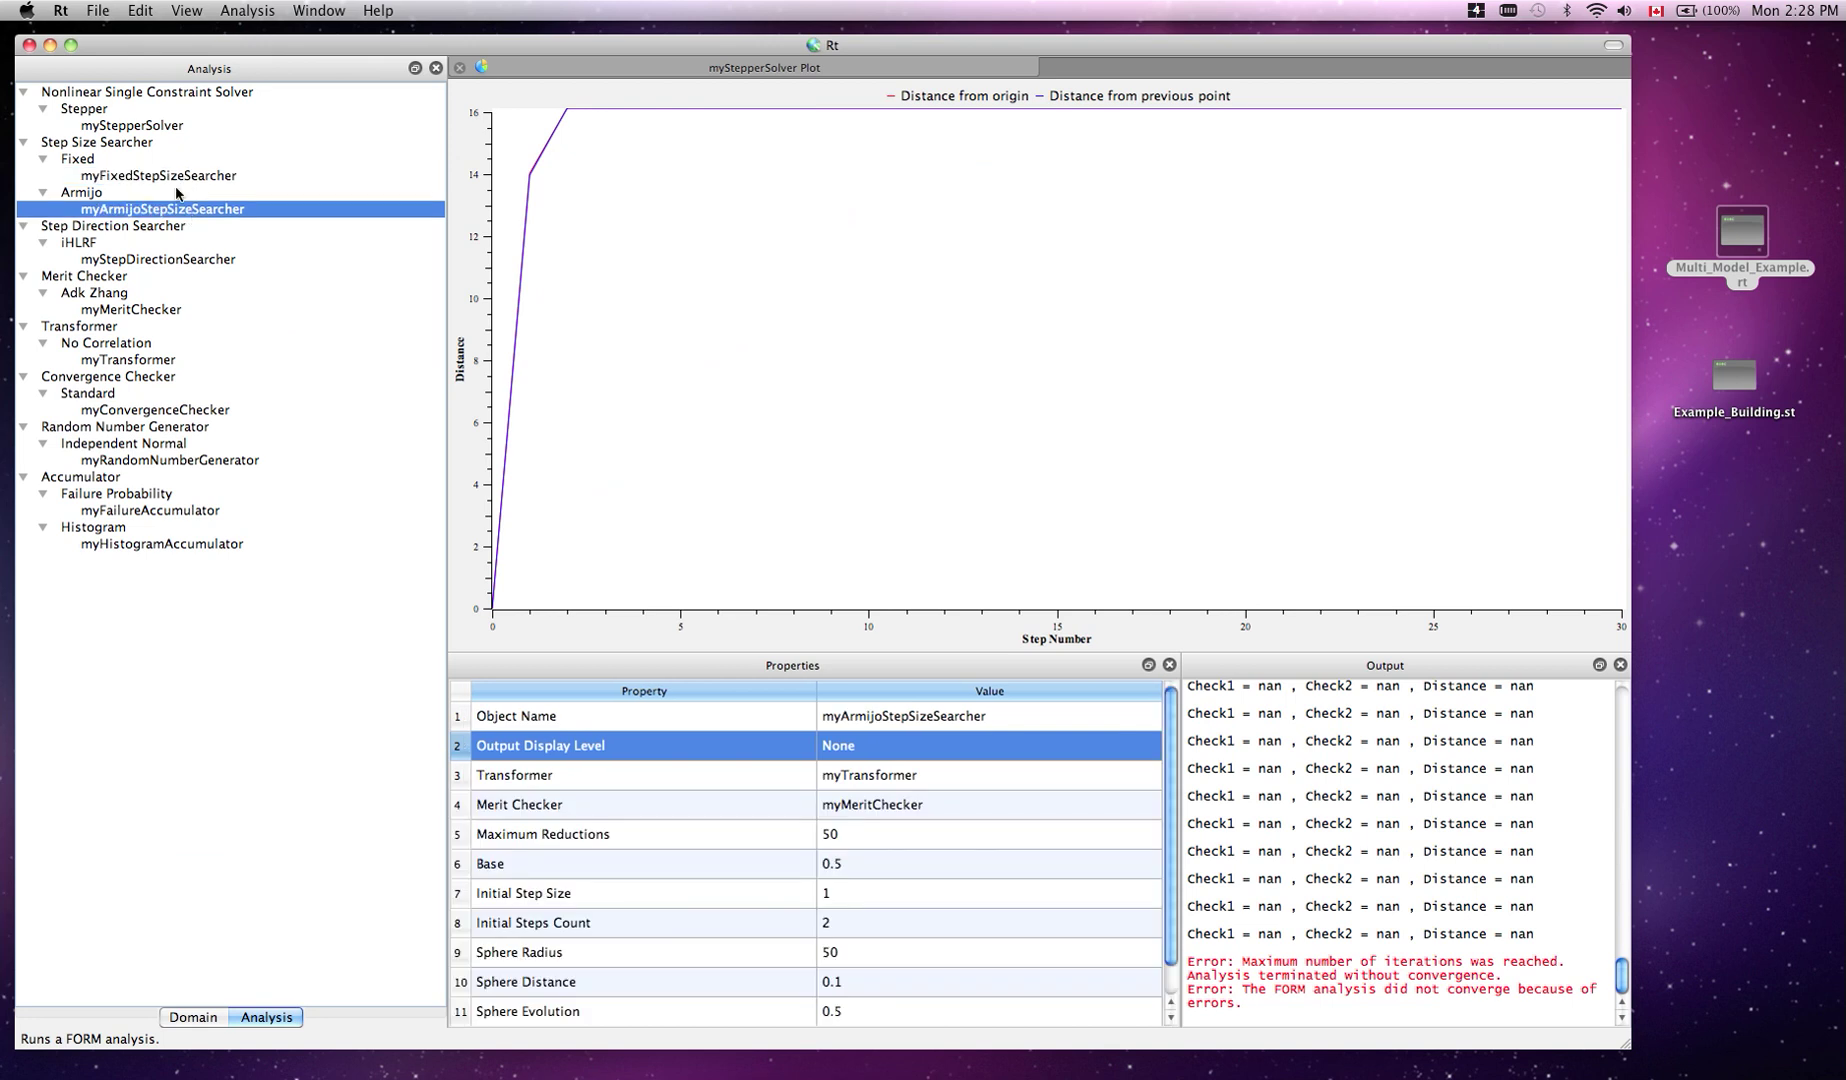
left_click(148, 125)
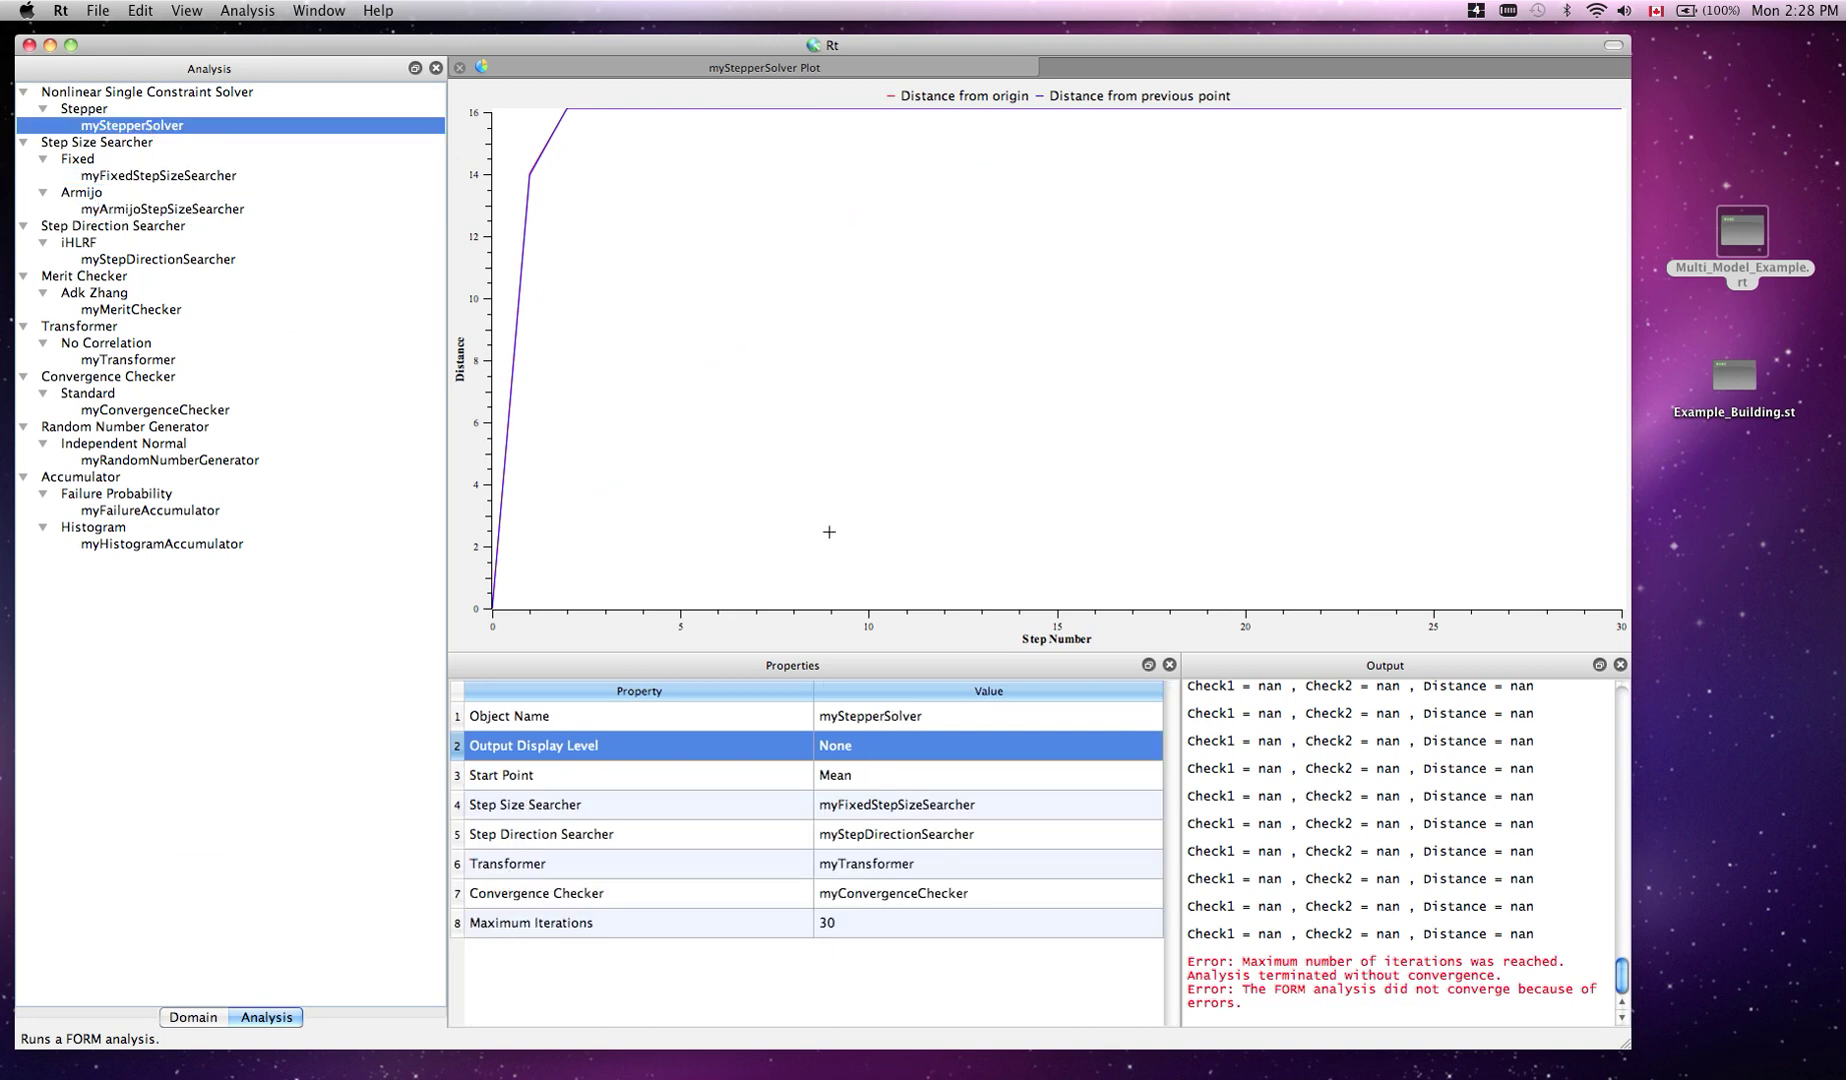
left_click(968, 805)
left_click(1151, 807)
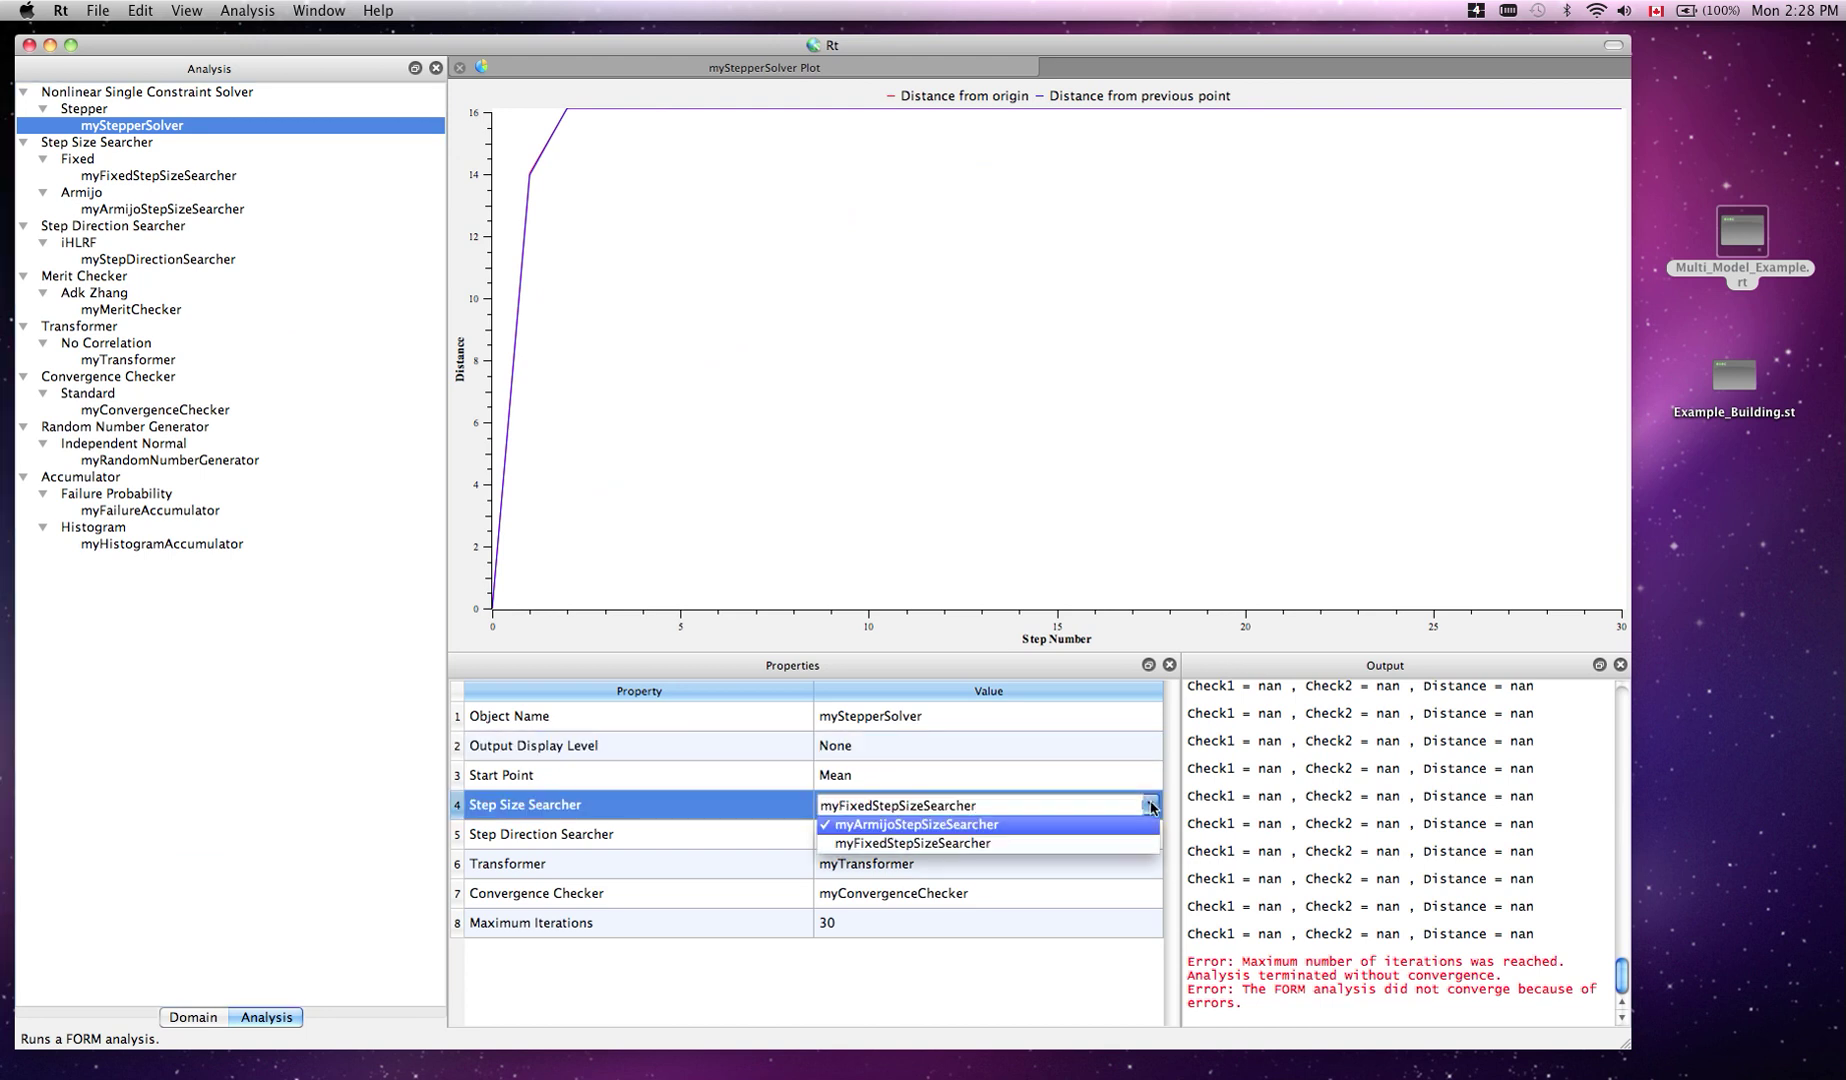
left_click(1092, 830)
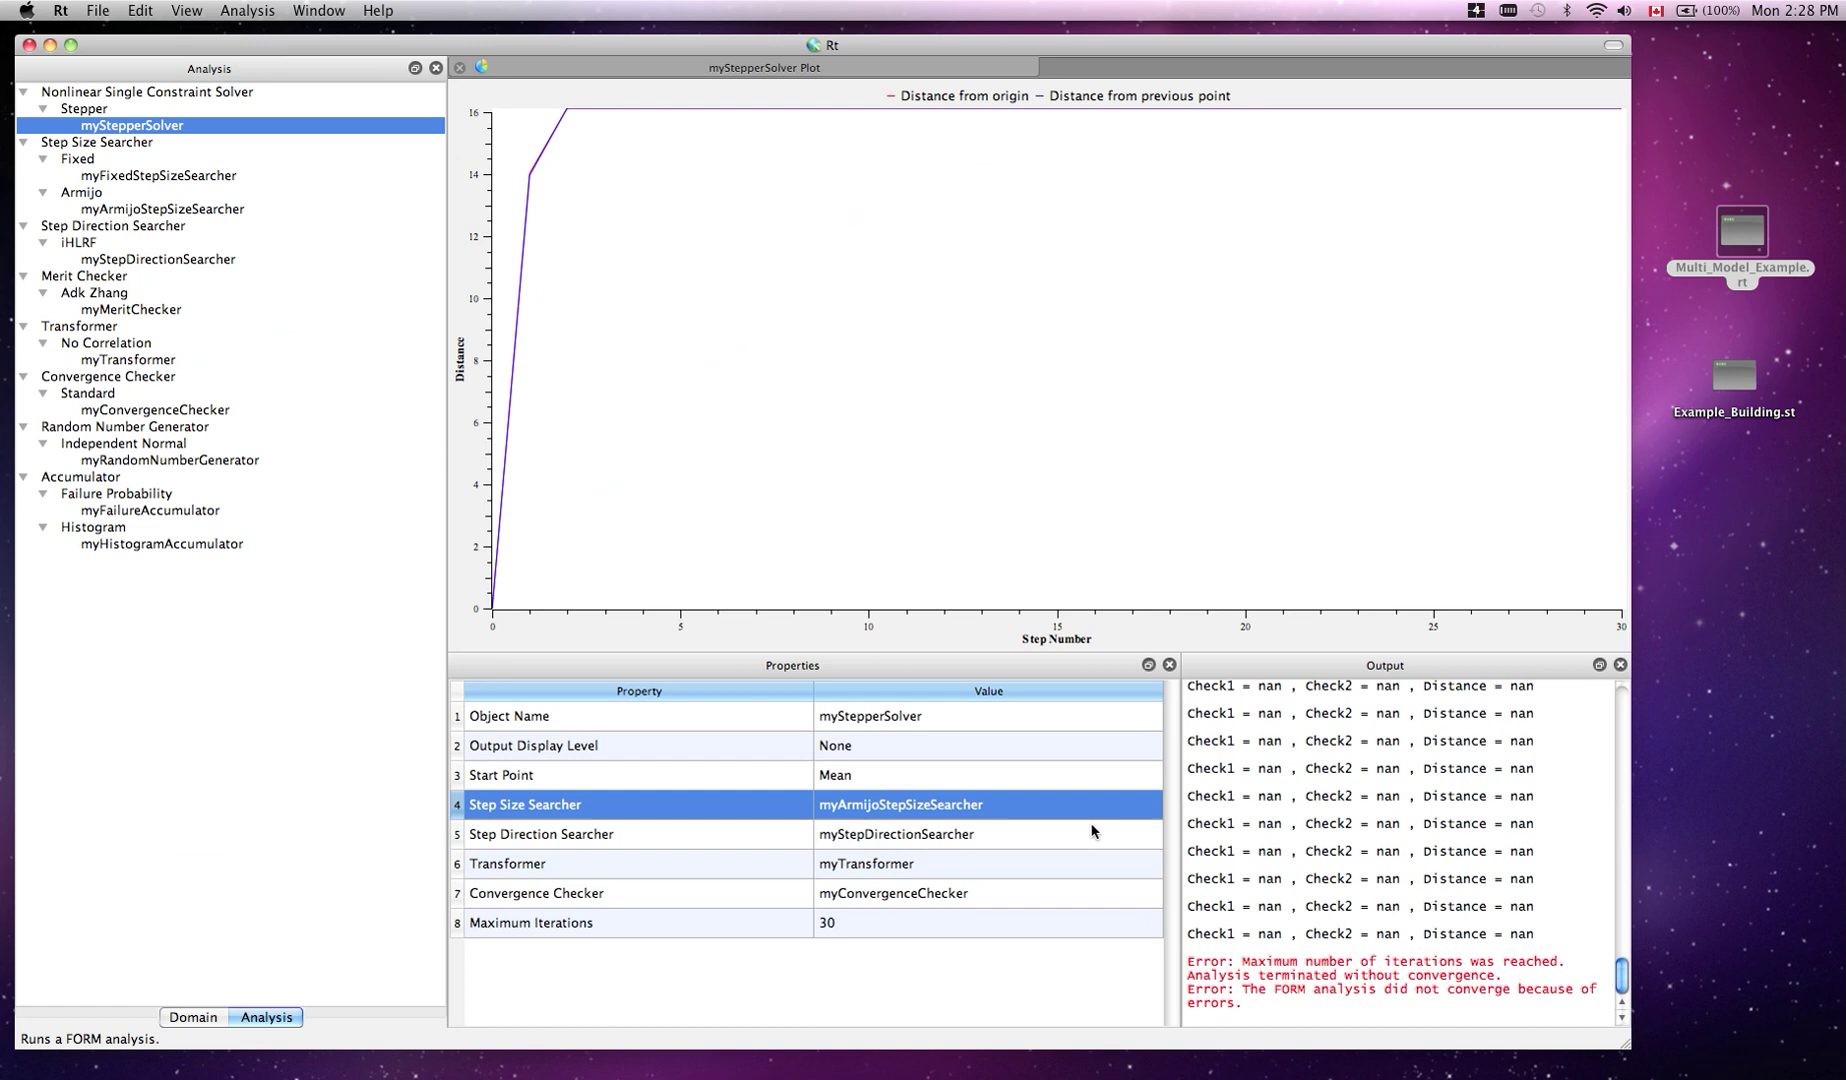
Rerun the FORM analysis with its current settings
left_click(250, 10)
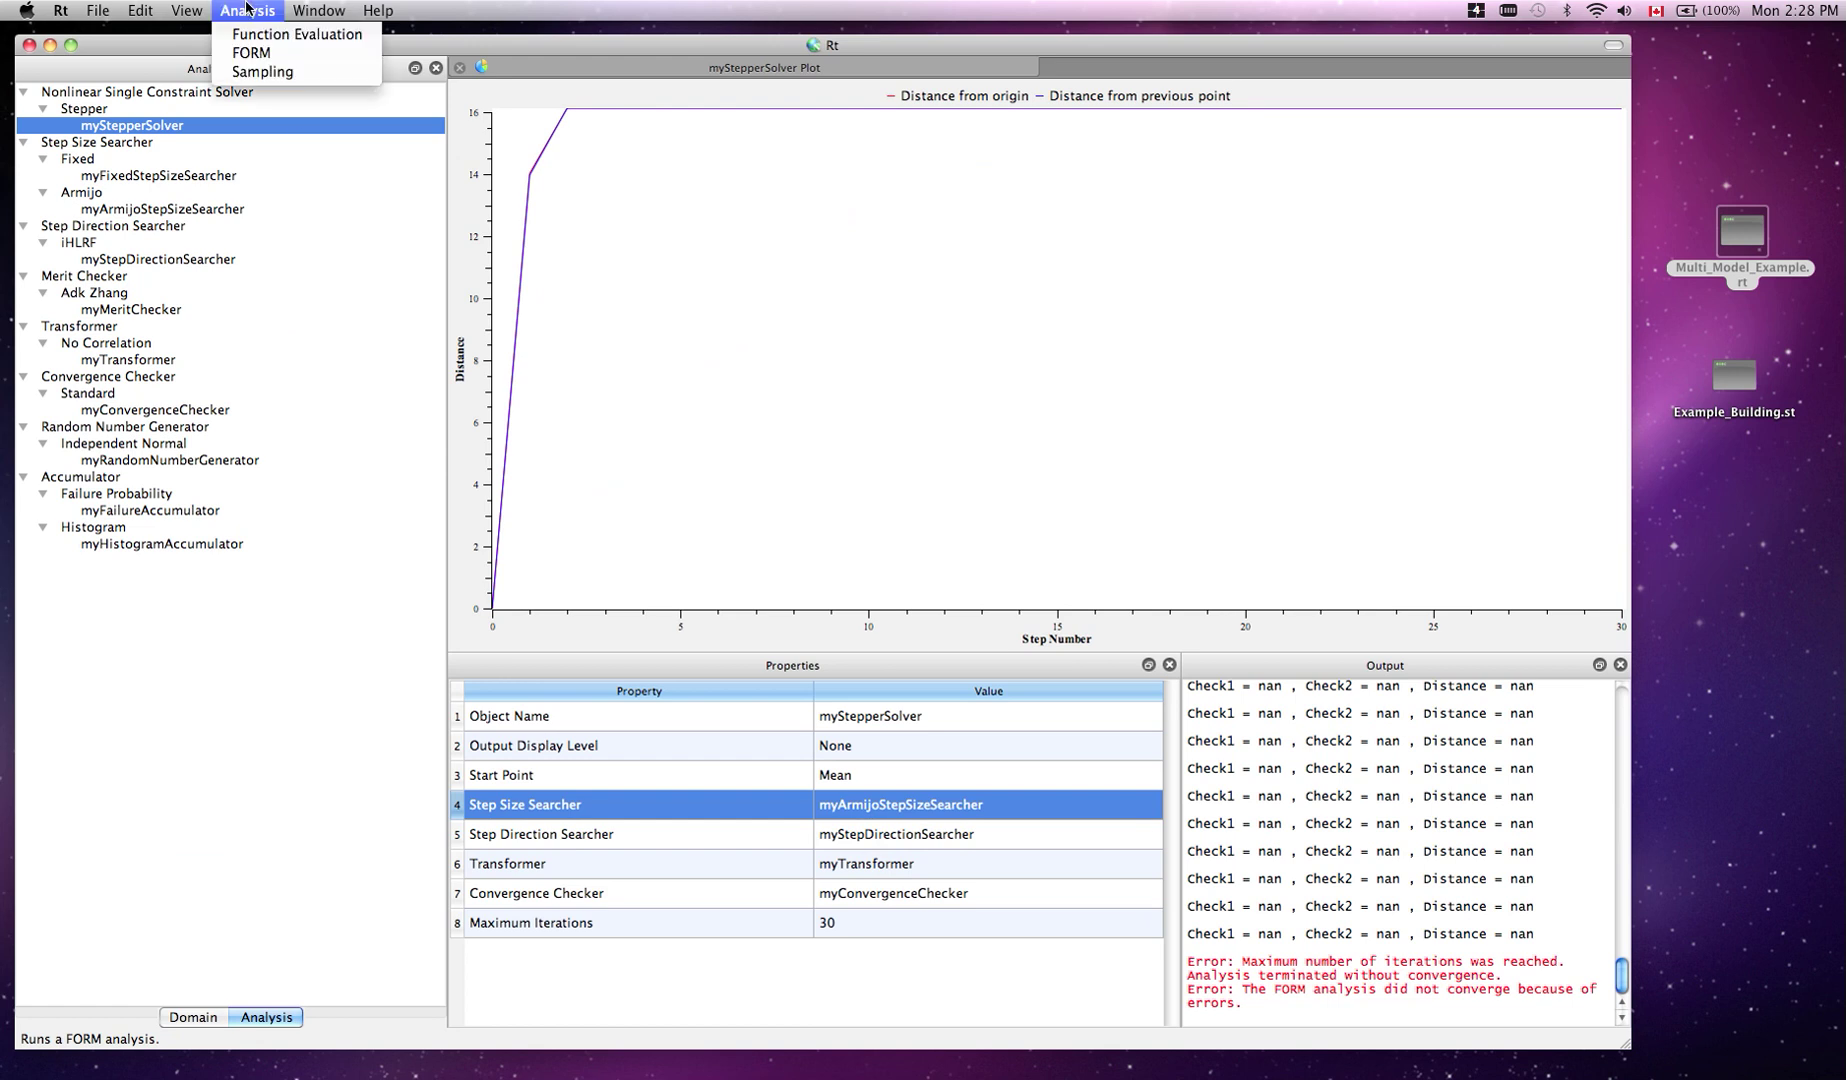
left_click(265, 55)
key("Return")
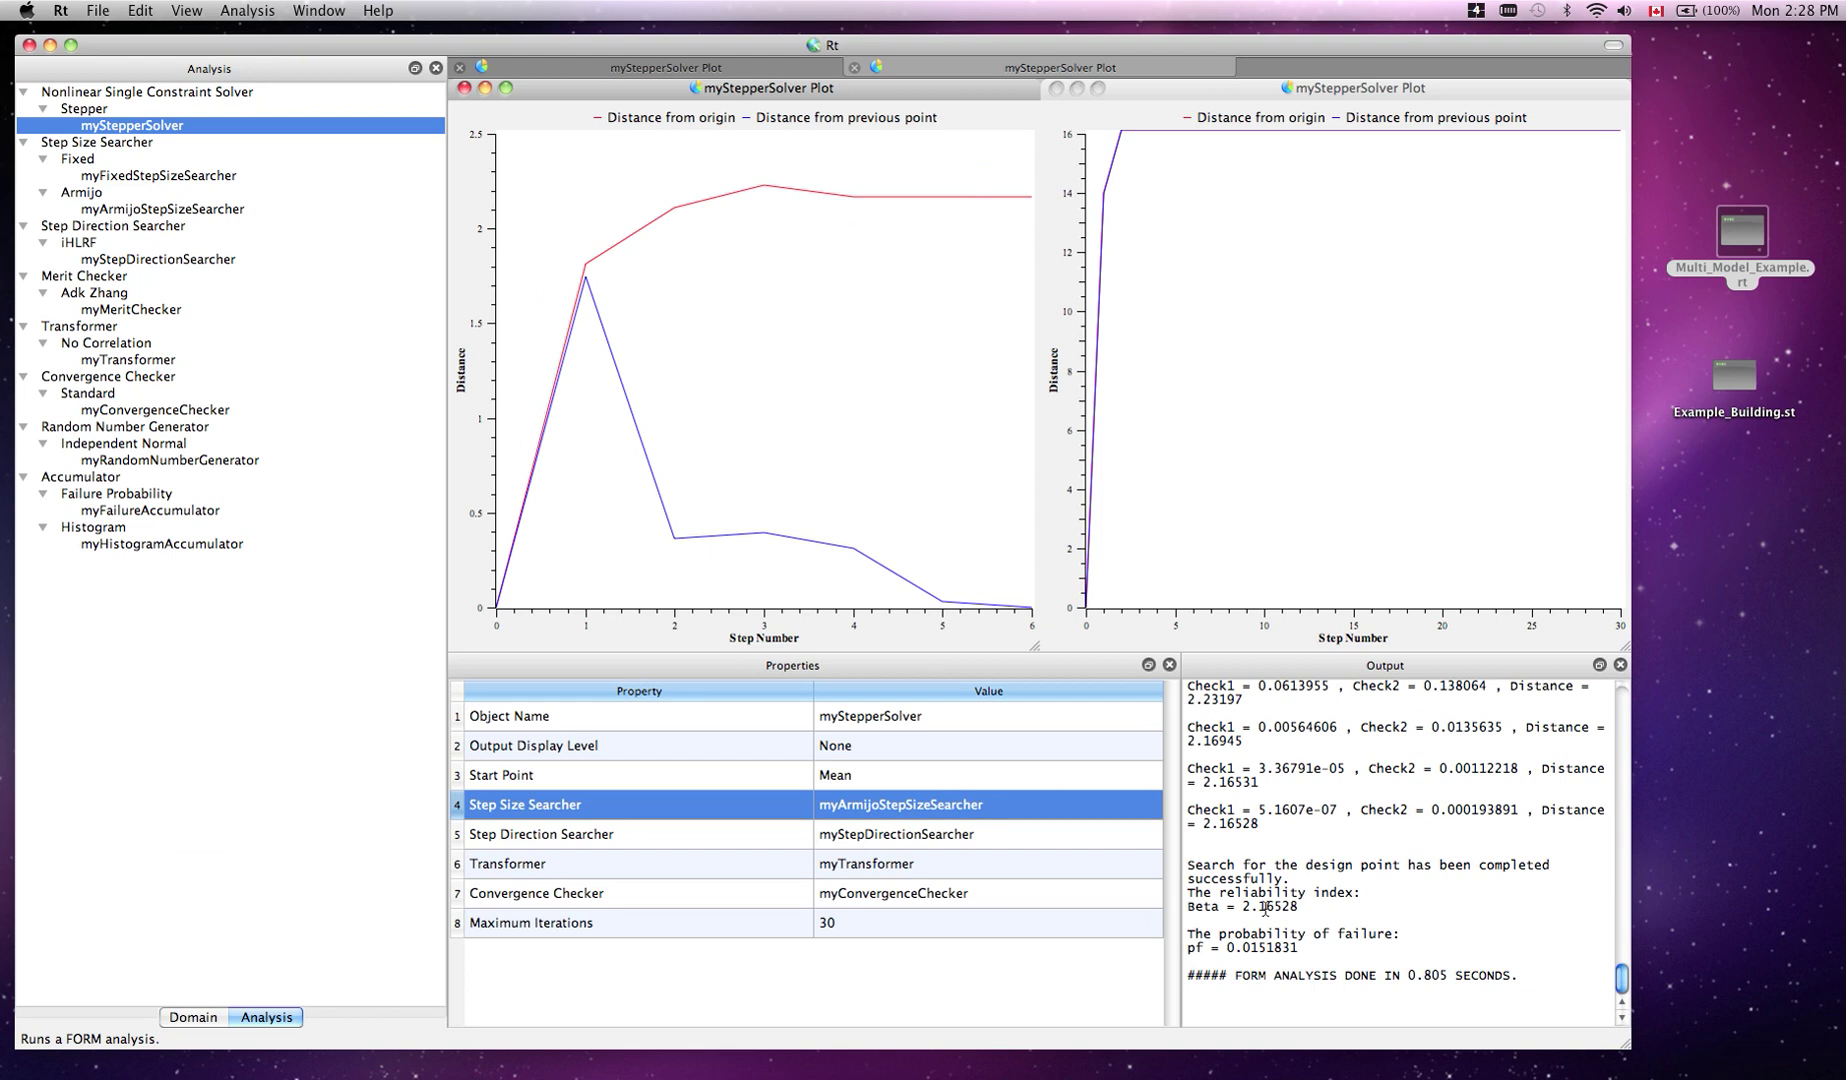
Check FORM's reliability index 2.16528, then set myRandomNumberGenerator's Start Point to CurrentValue
left_click_drag(1298, 893, 1247, 908)
left_click(1270, 896)
left_click(170, 461)
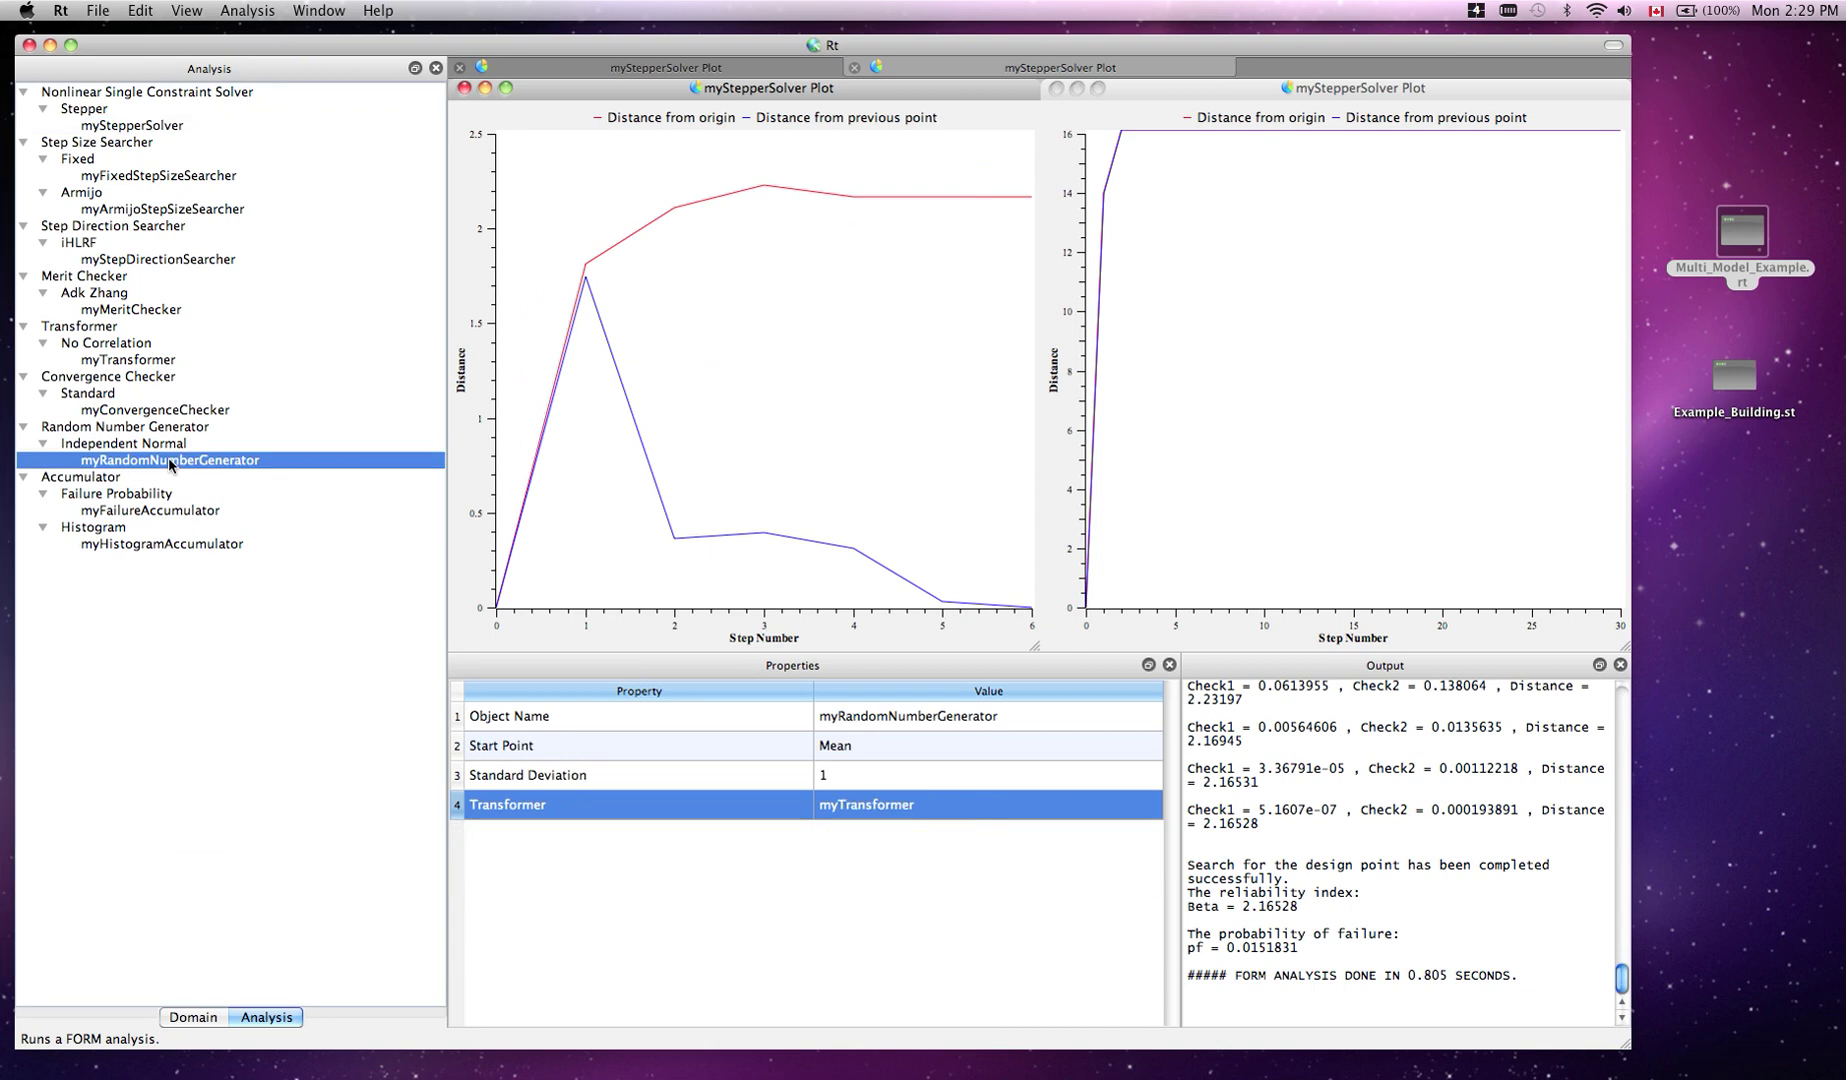
left_click(1148, 745)
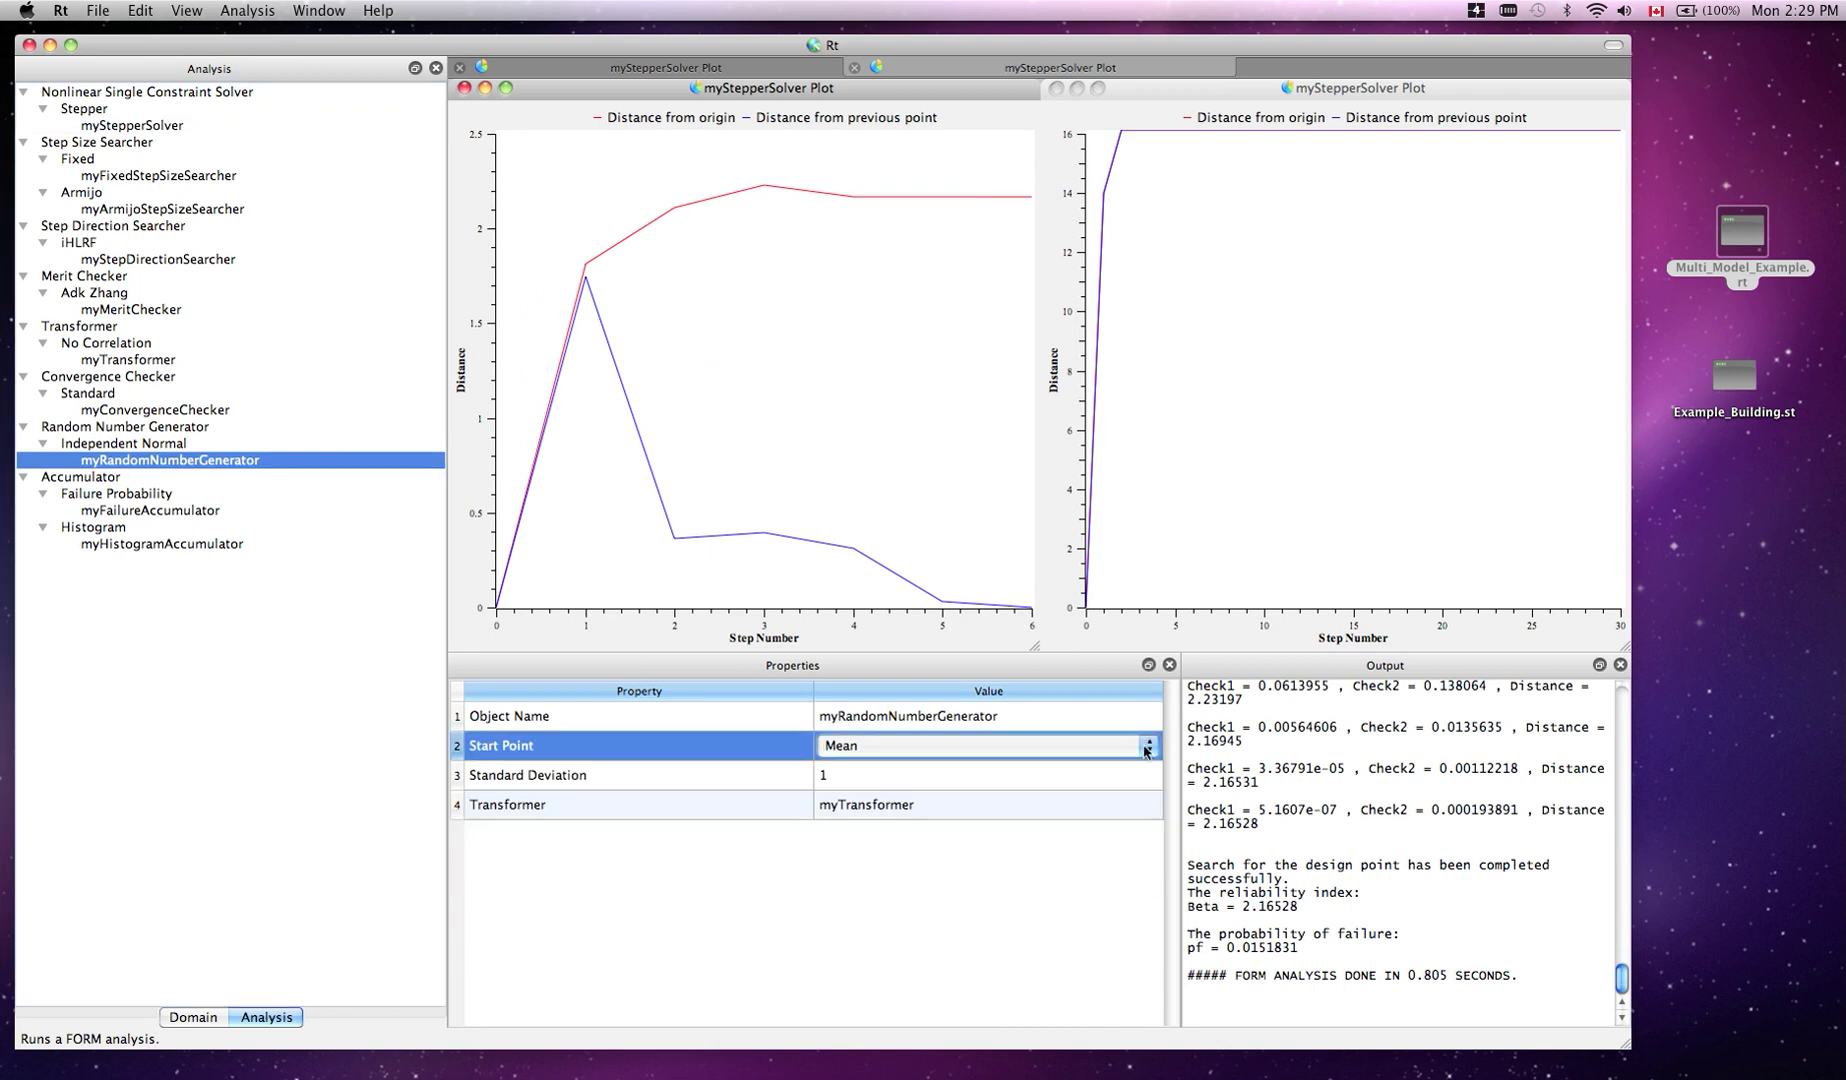
left_click(1147, 746)
left_click(1095, 768)
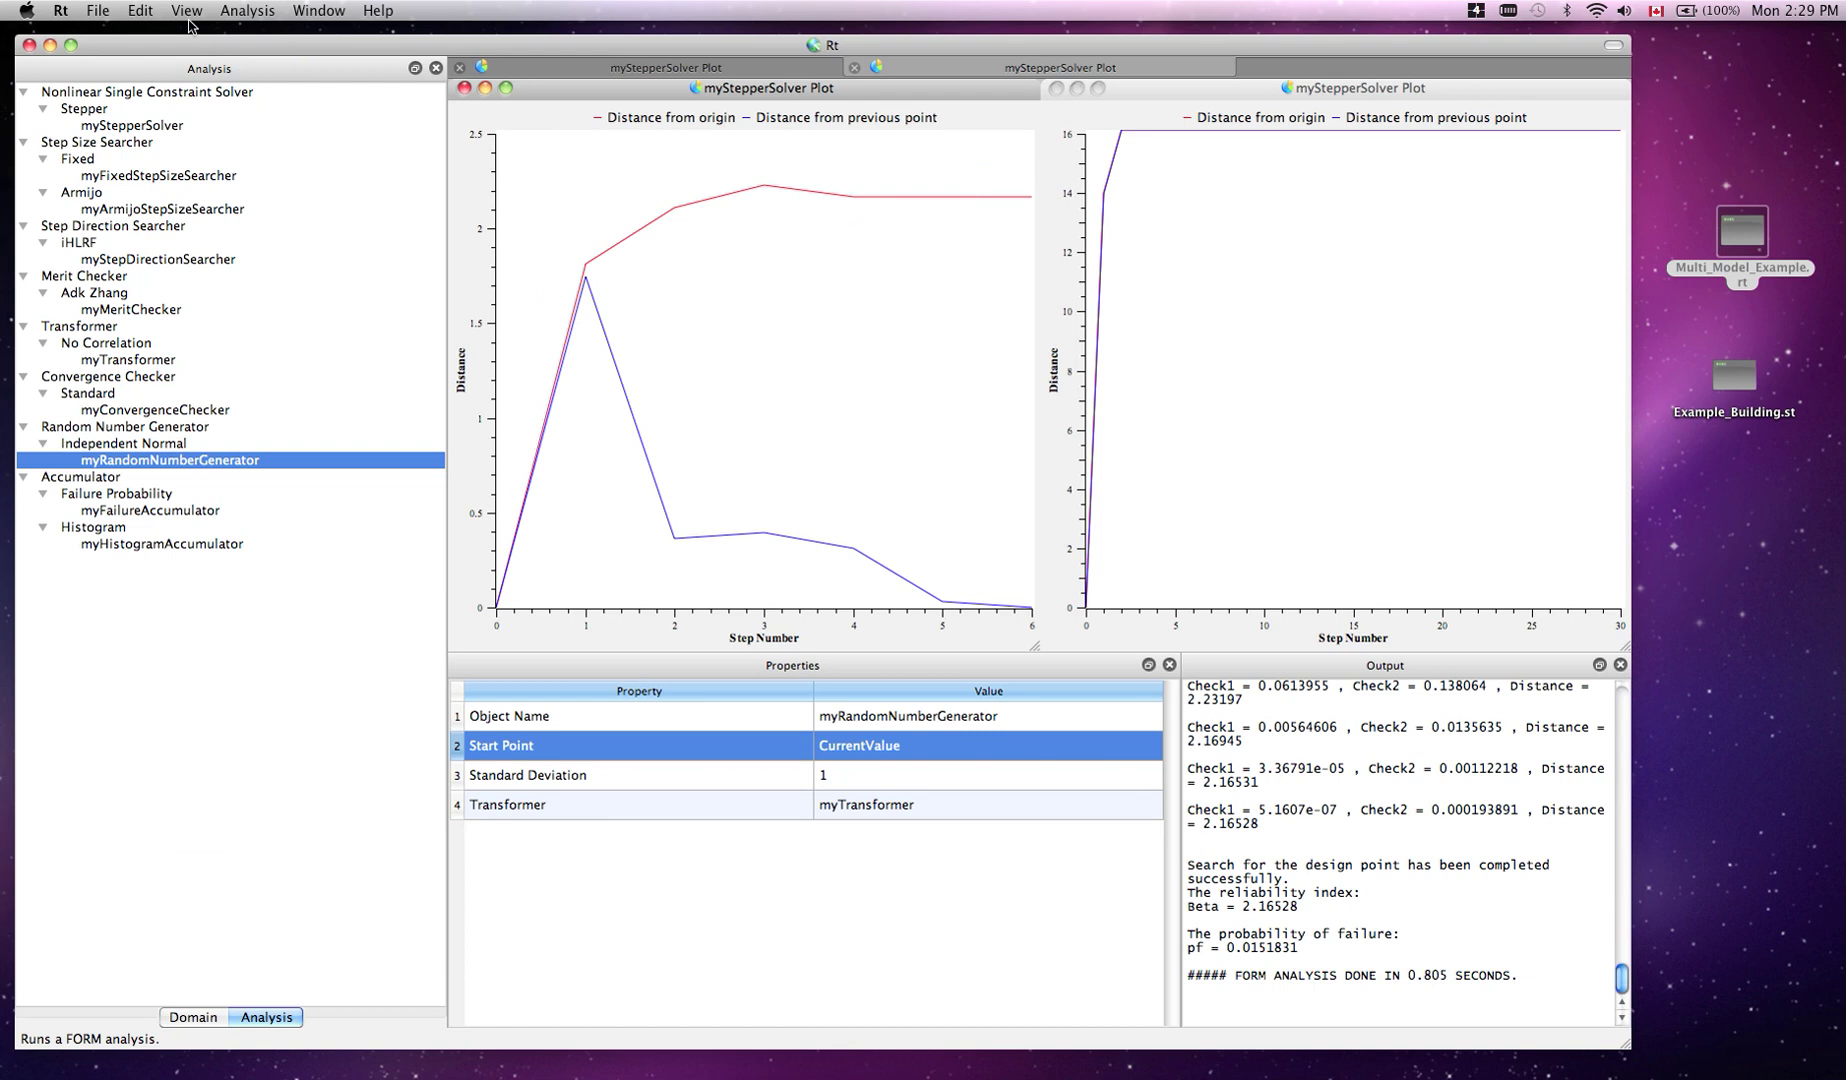
Run a Sampling analysis with myFailureAccumulator as the accumulator
left_click(253, 12)
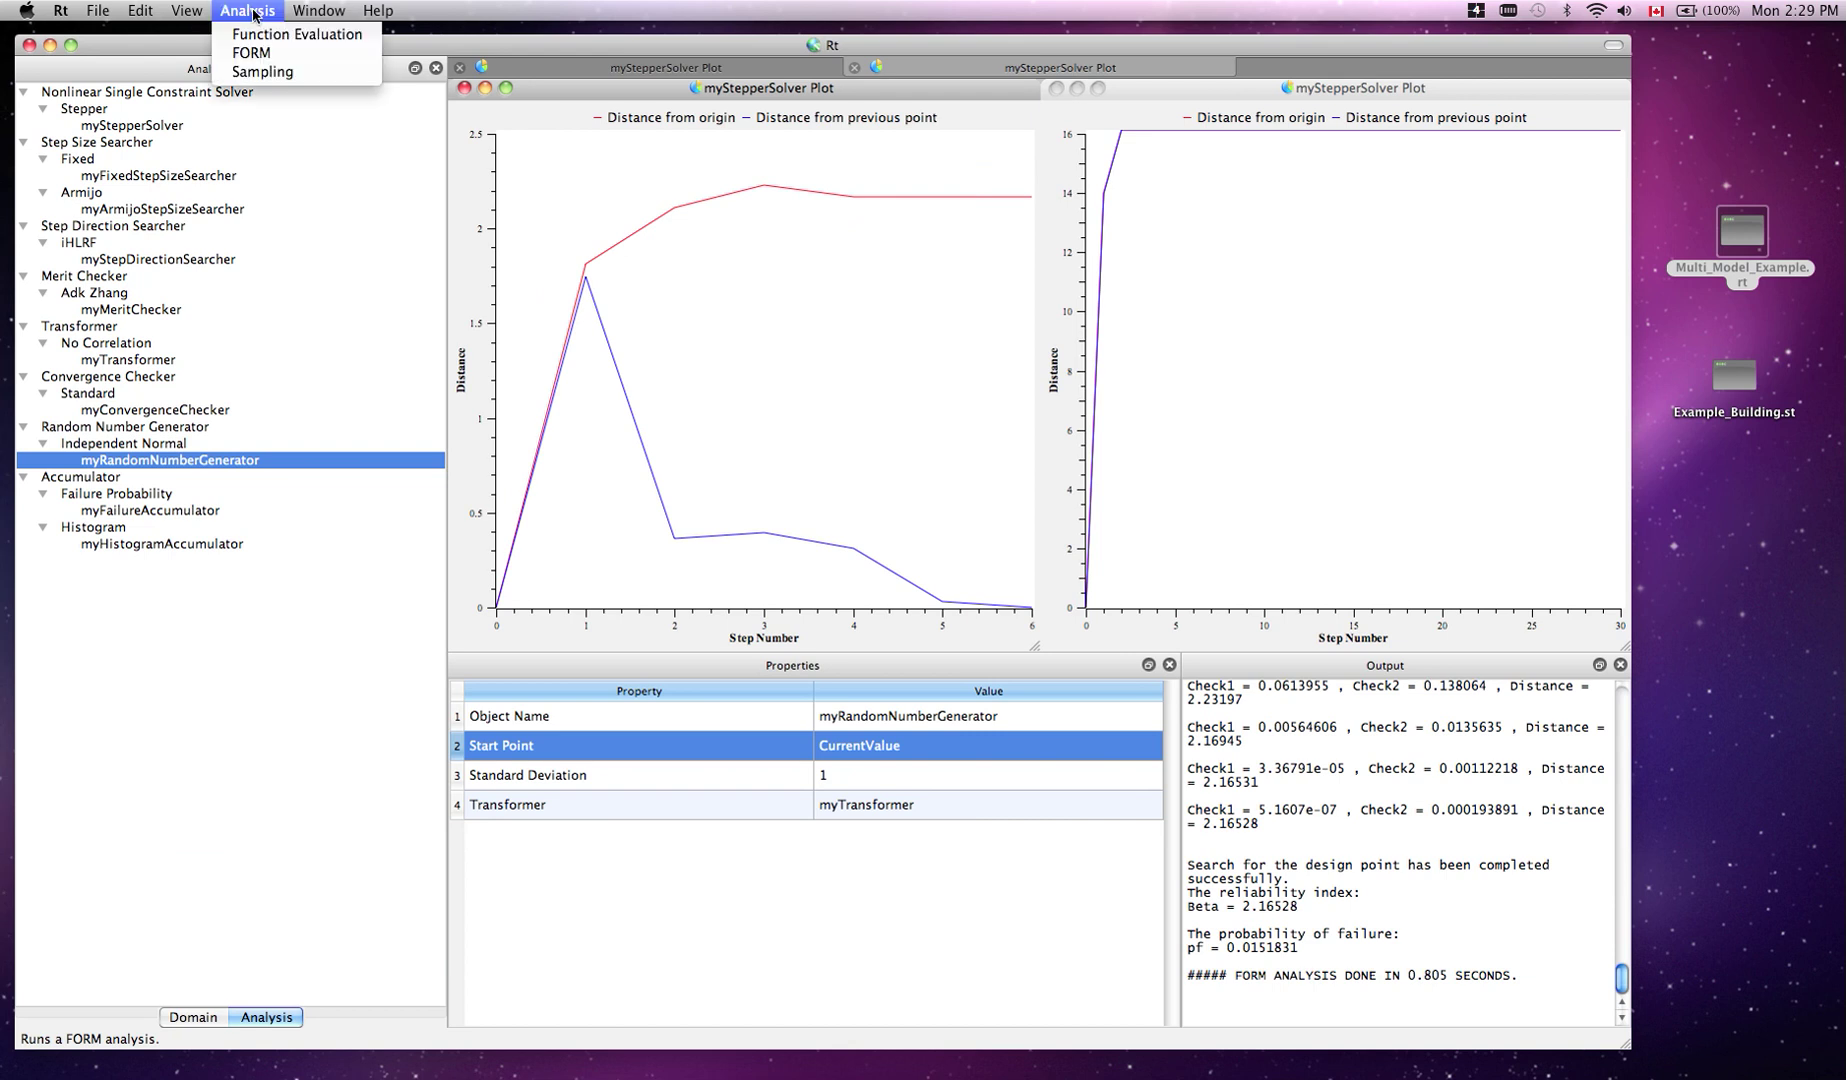
left_click(285, 72)
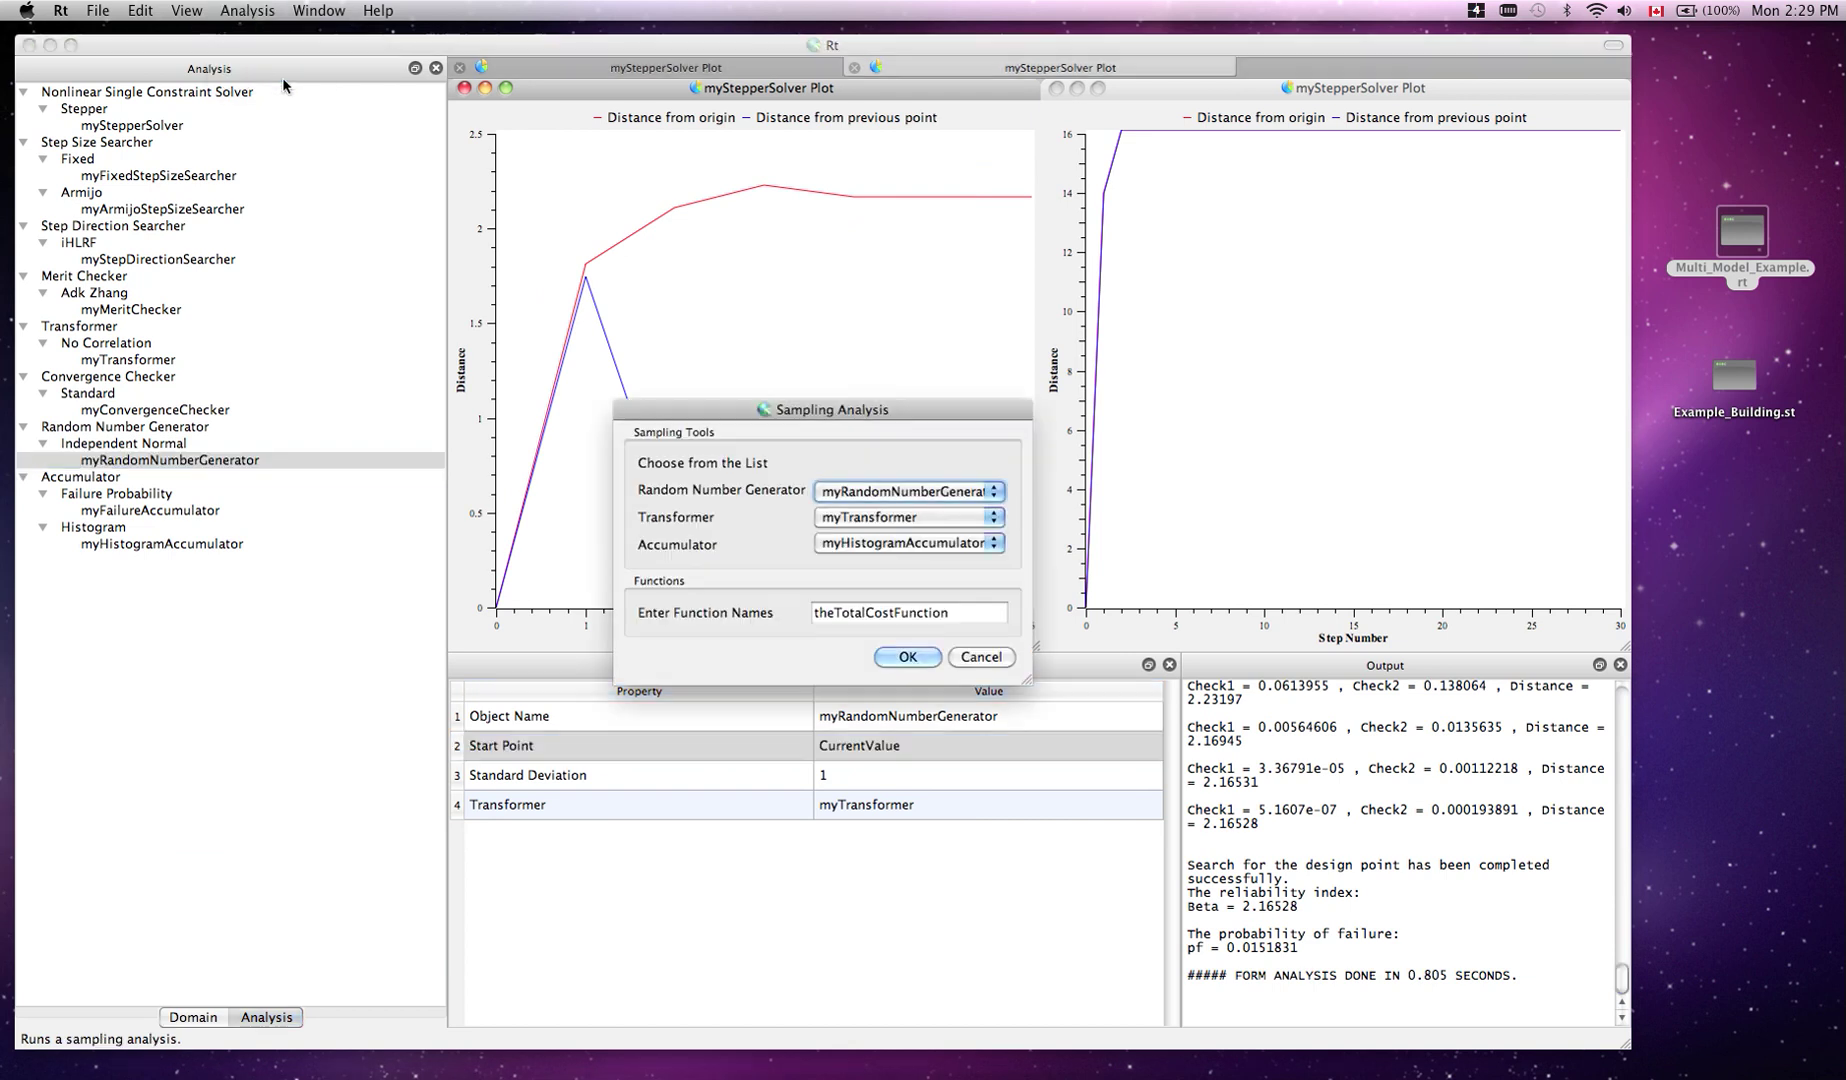
left_click(995, 545)
left_click(982, 558)
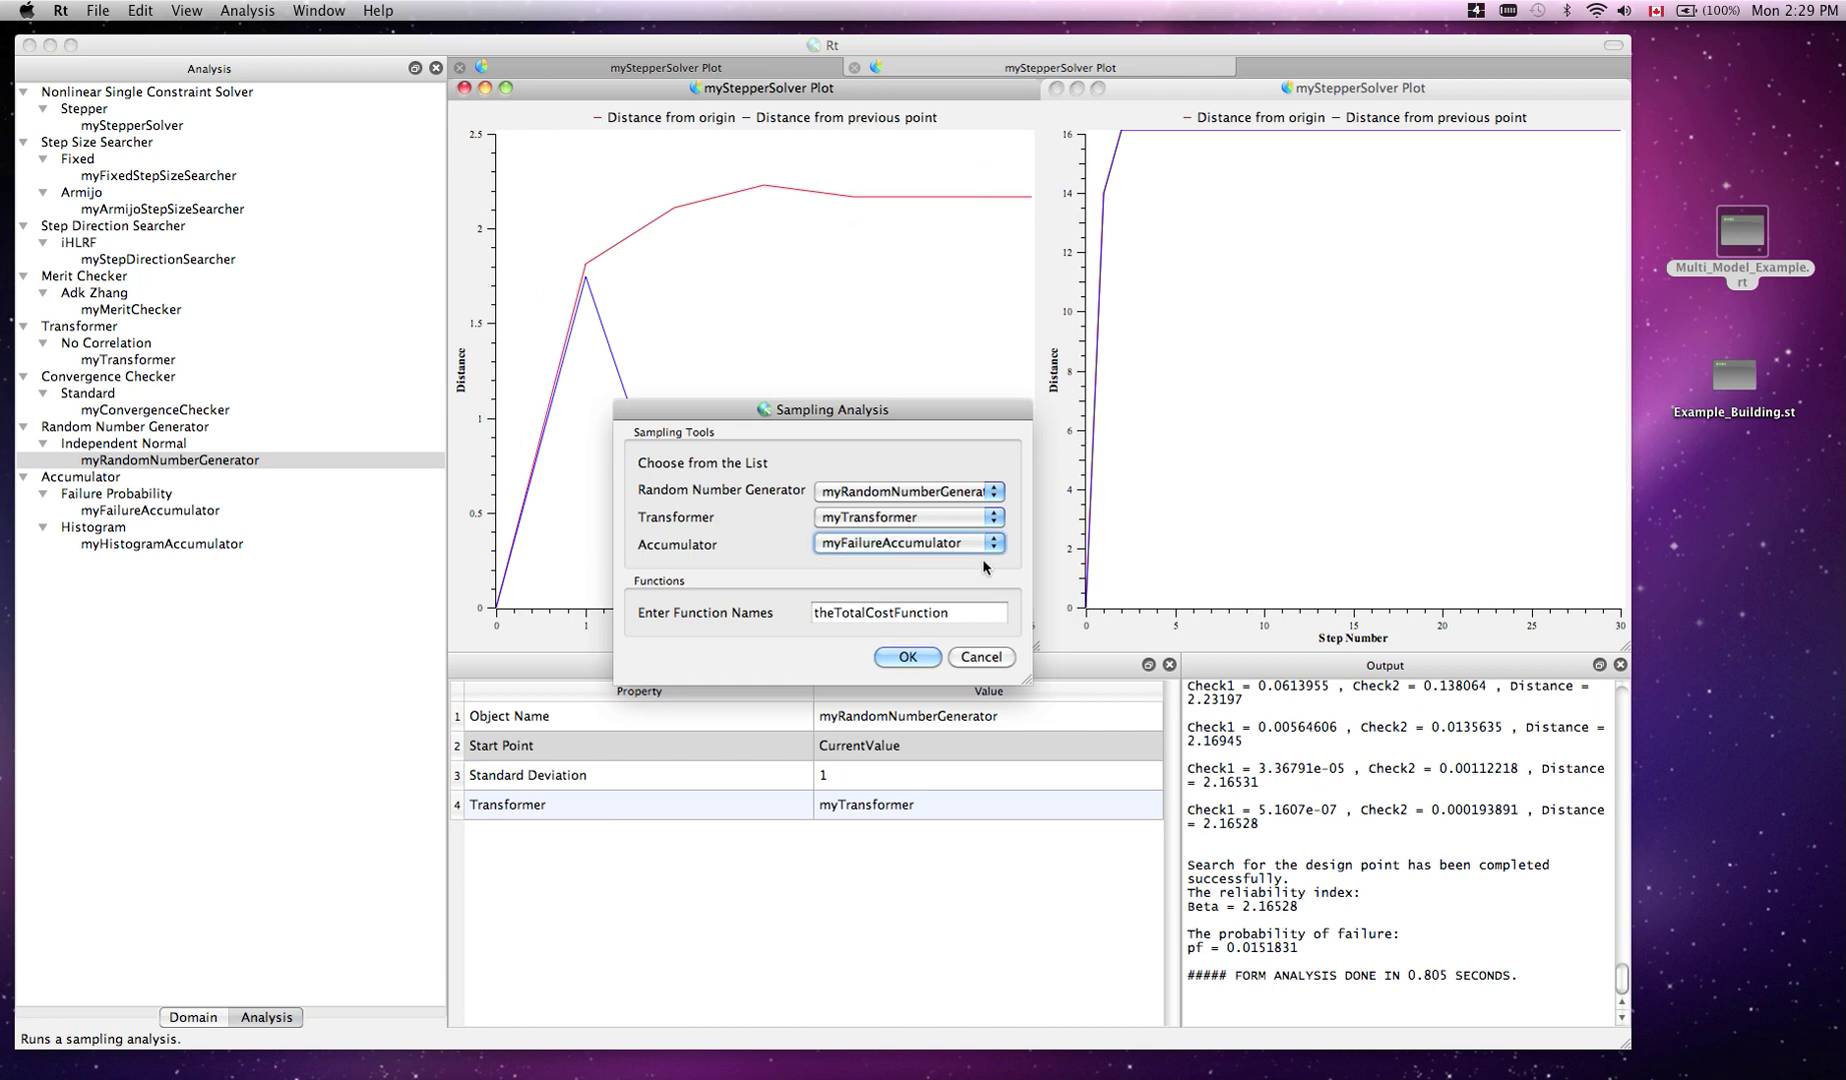
left_click(914, 655)
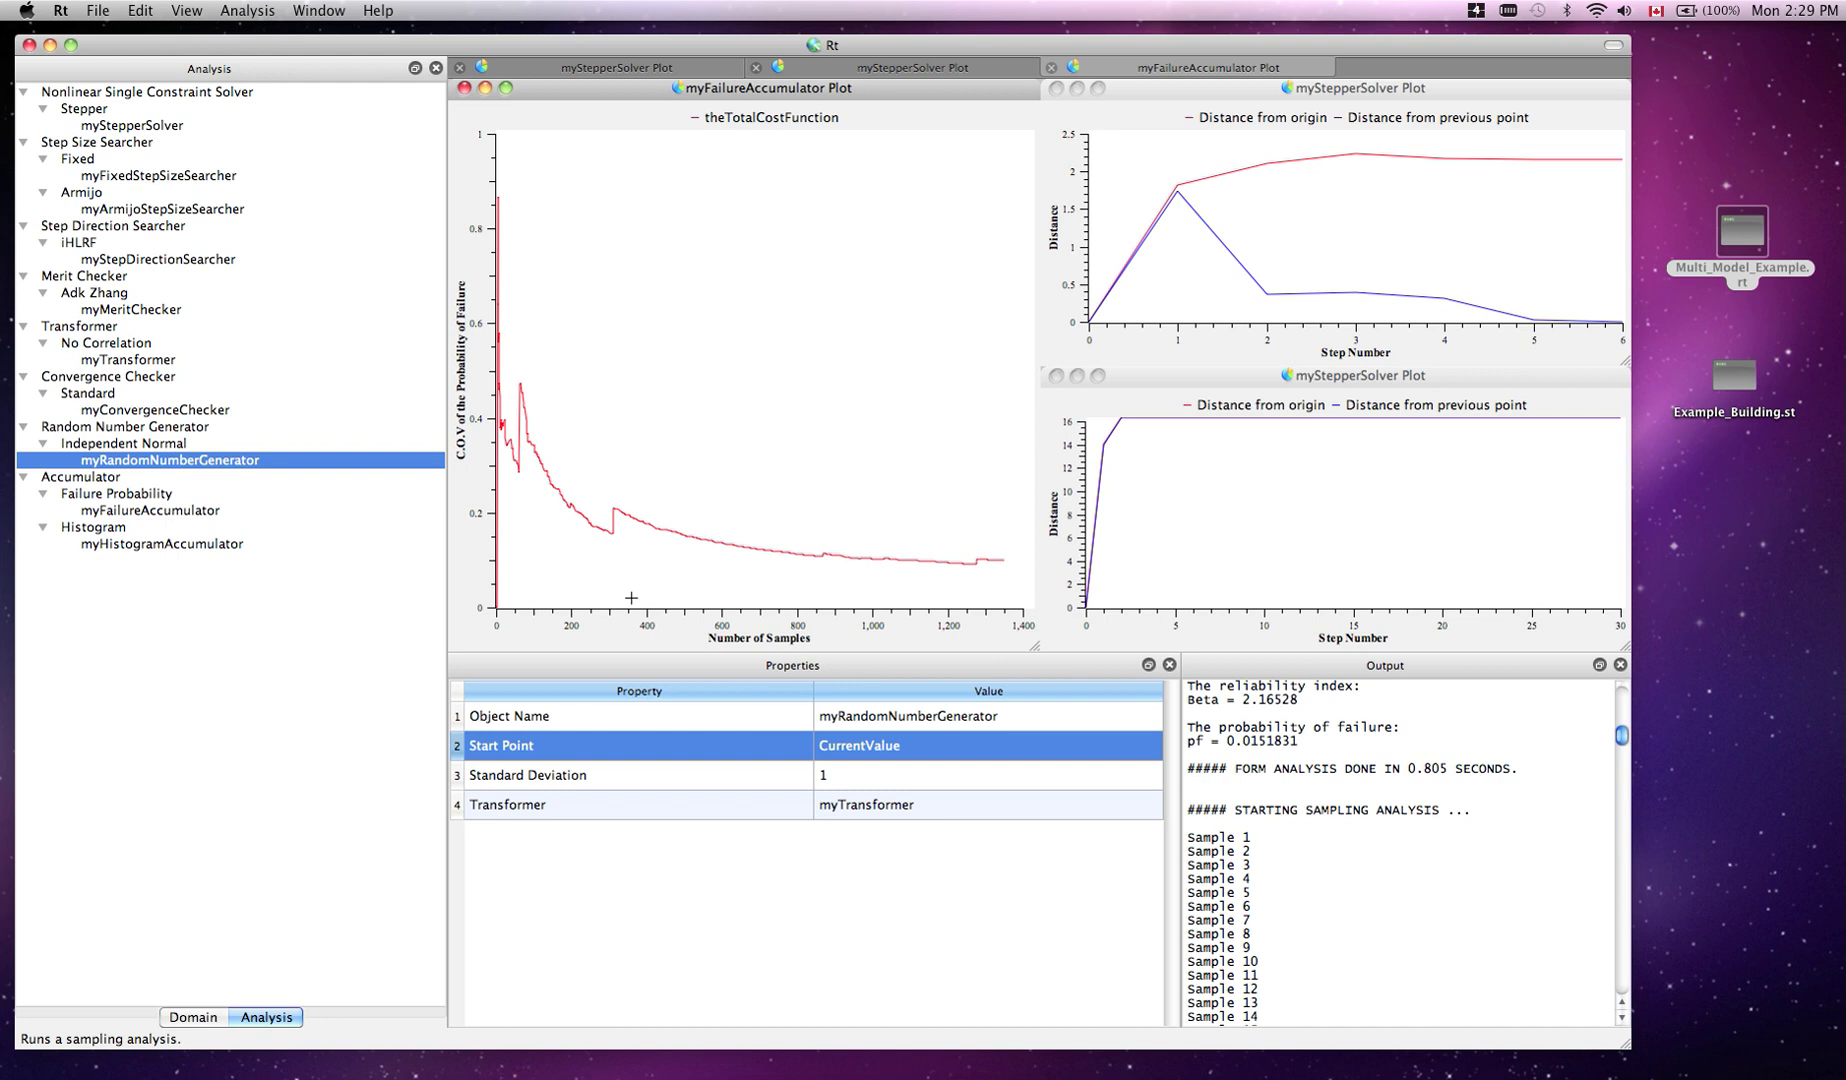
Set myFailureAccumulator's Output Display Level to None
left_click(182, 512)
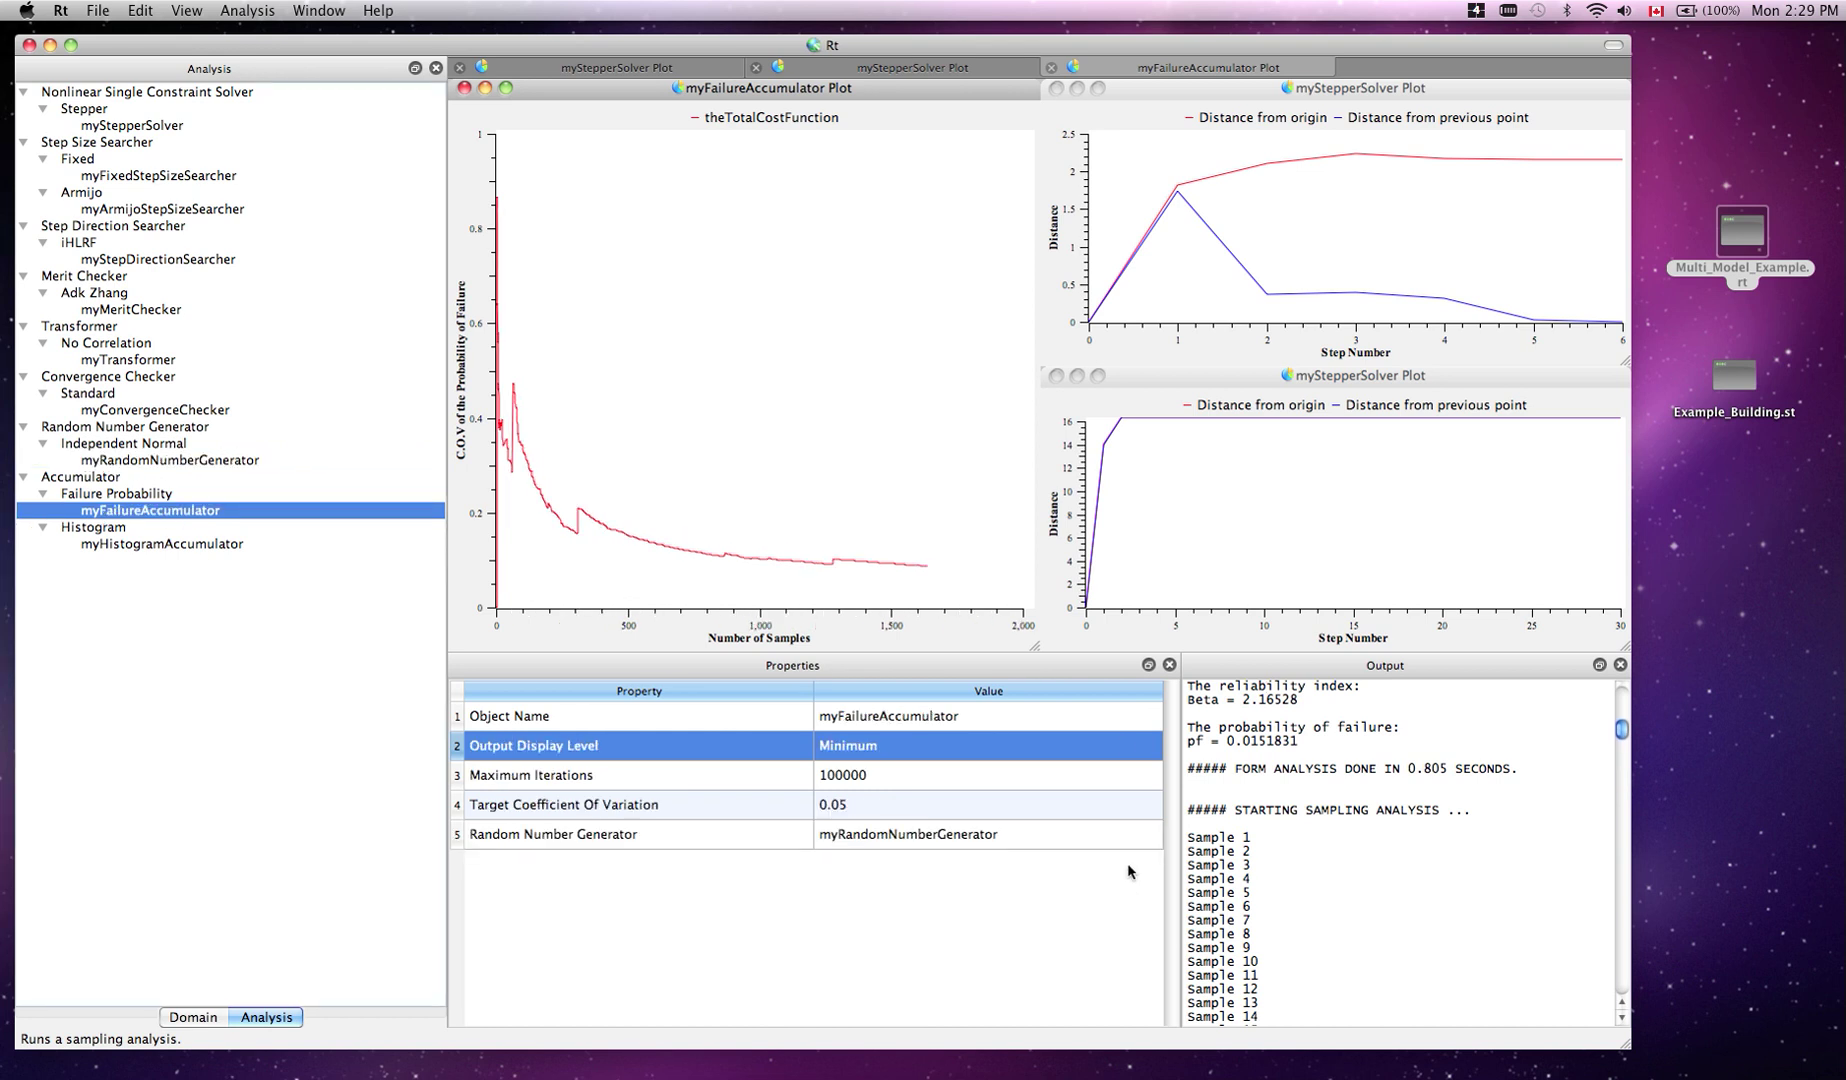
left_click(1125, 751)
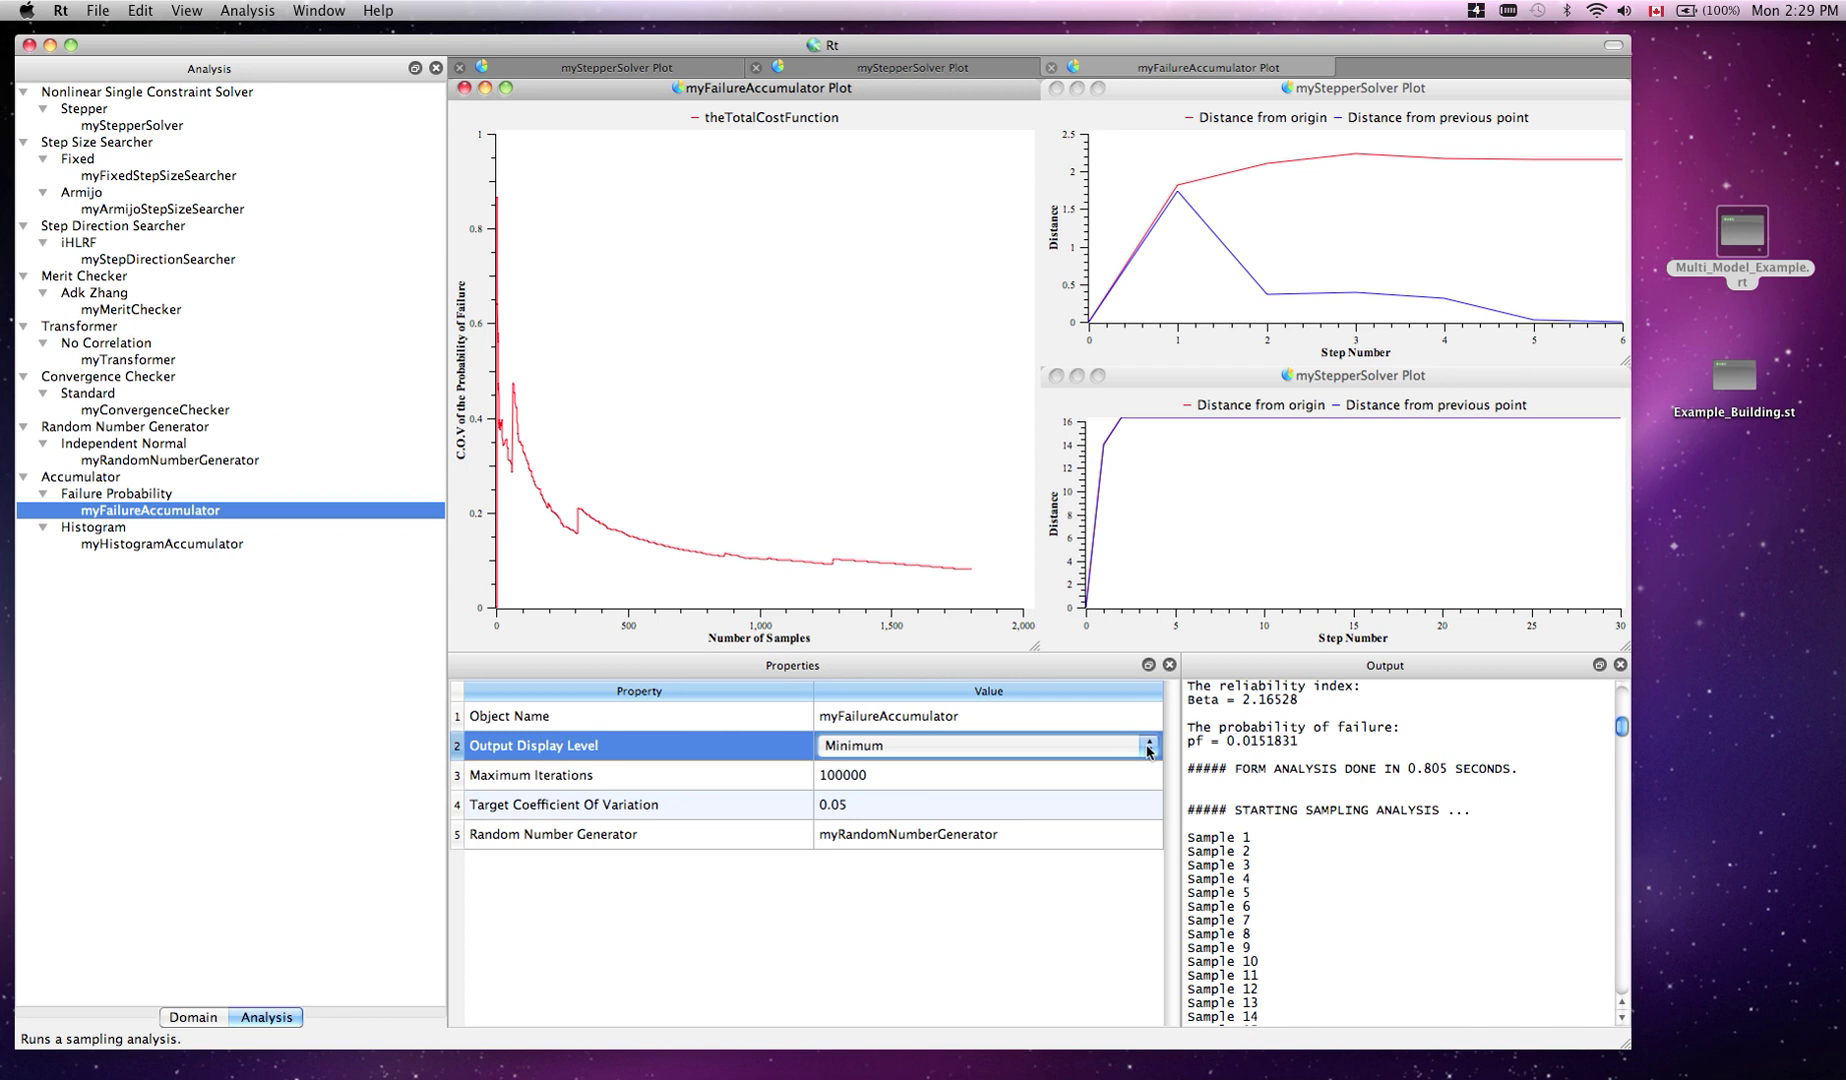
left_click(1125, 748)
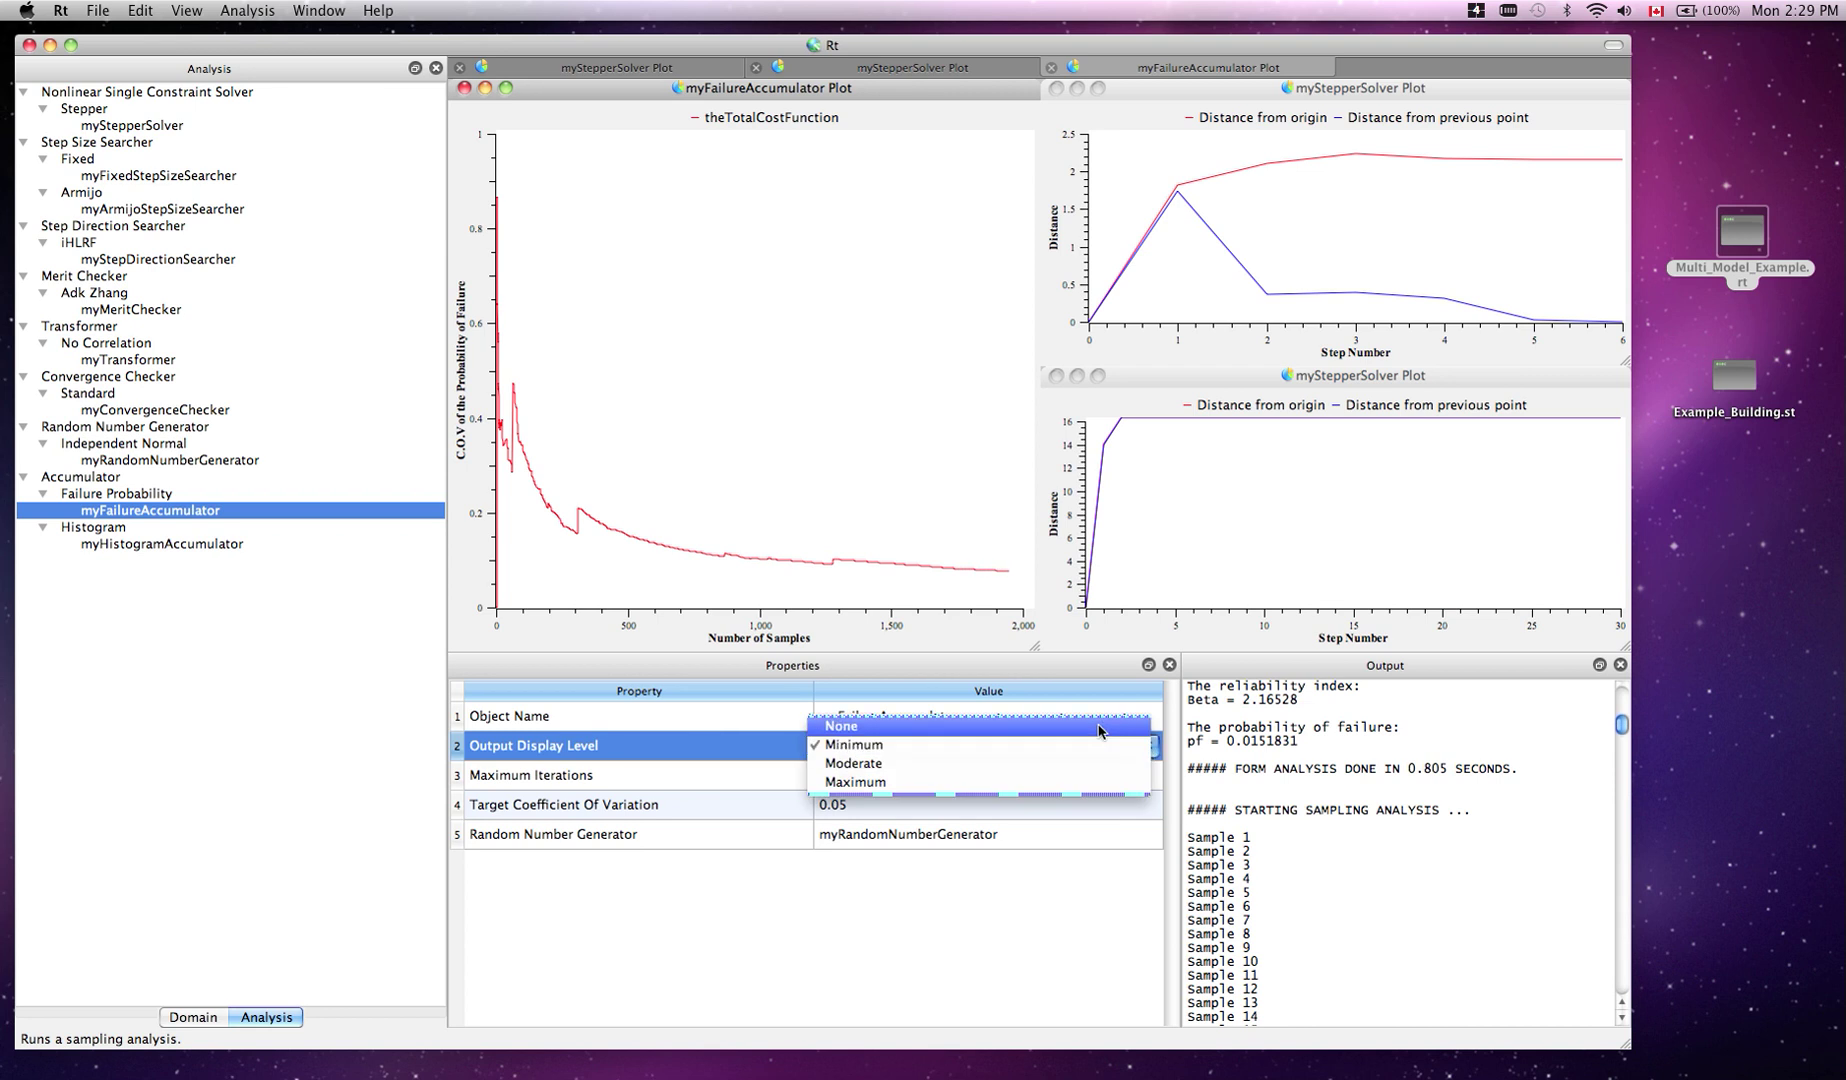
left_click(1098, 728)
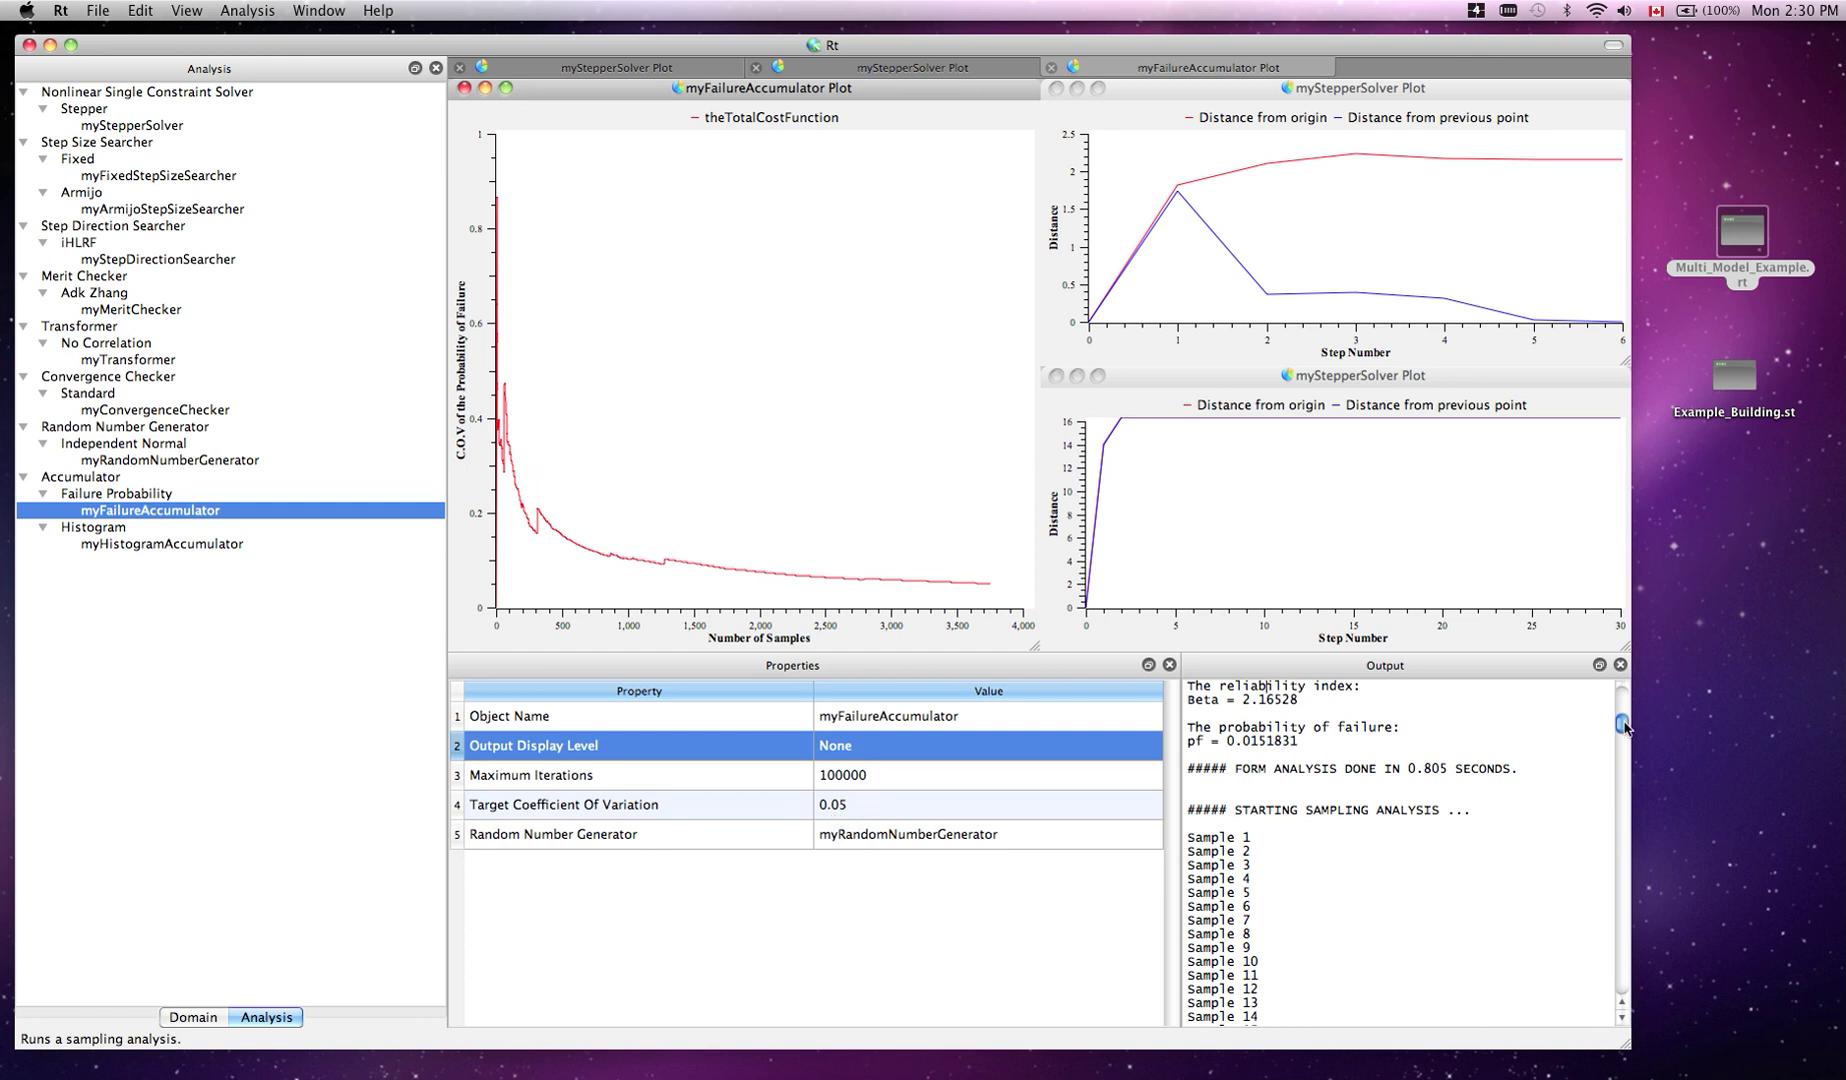
Read the final sampling results: Beta 2.09069, pf 0.0182778 after 3751 samples
left_click_drag(1624, 726, 1634, 1008)
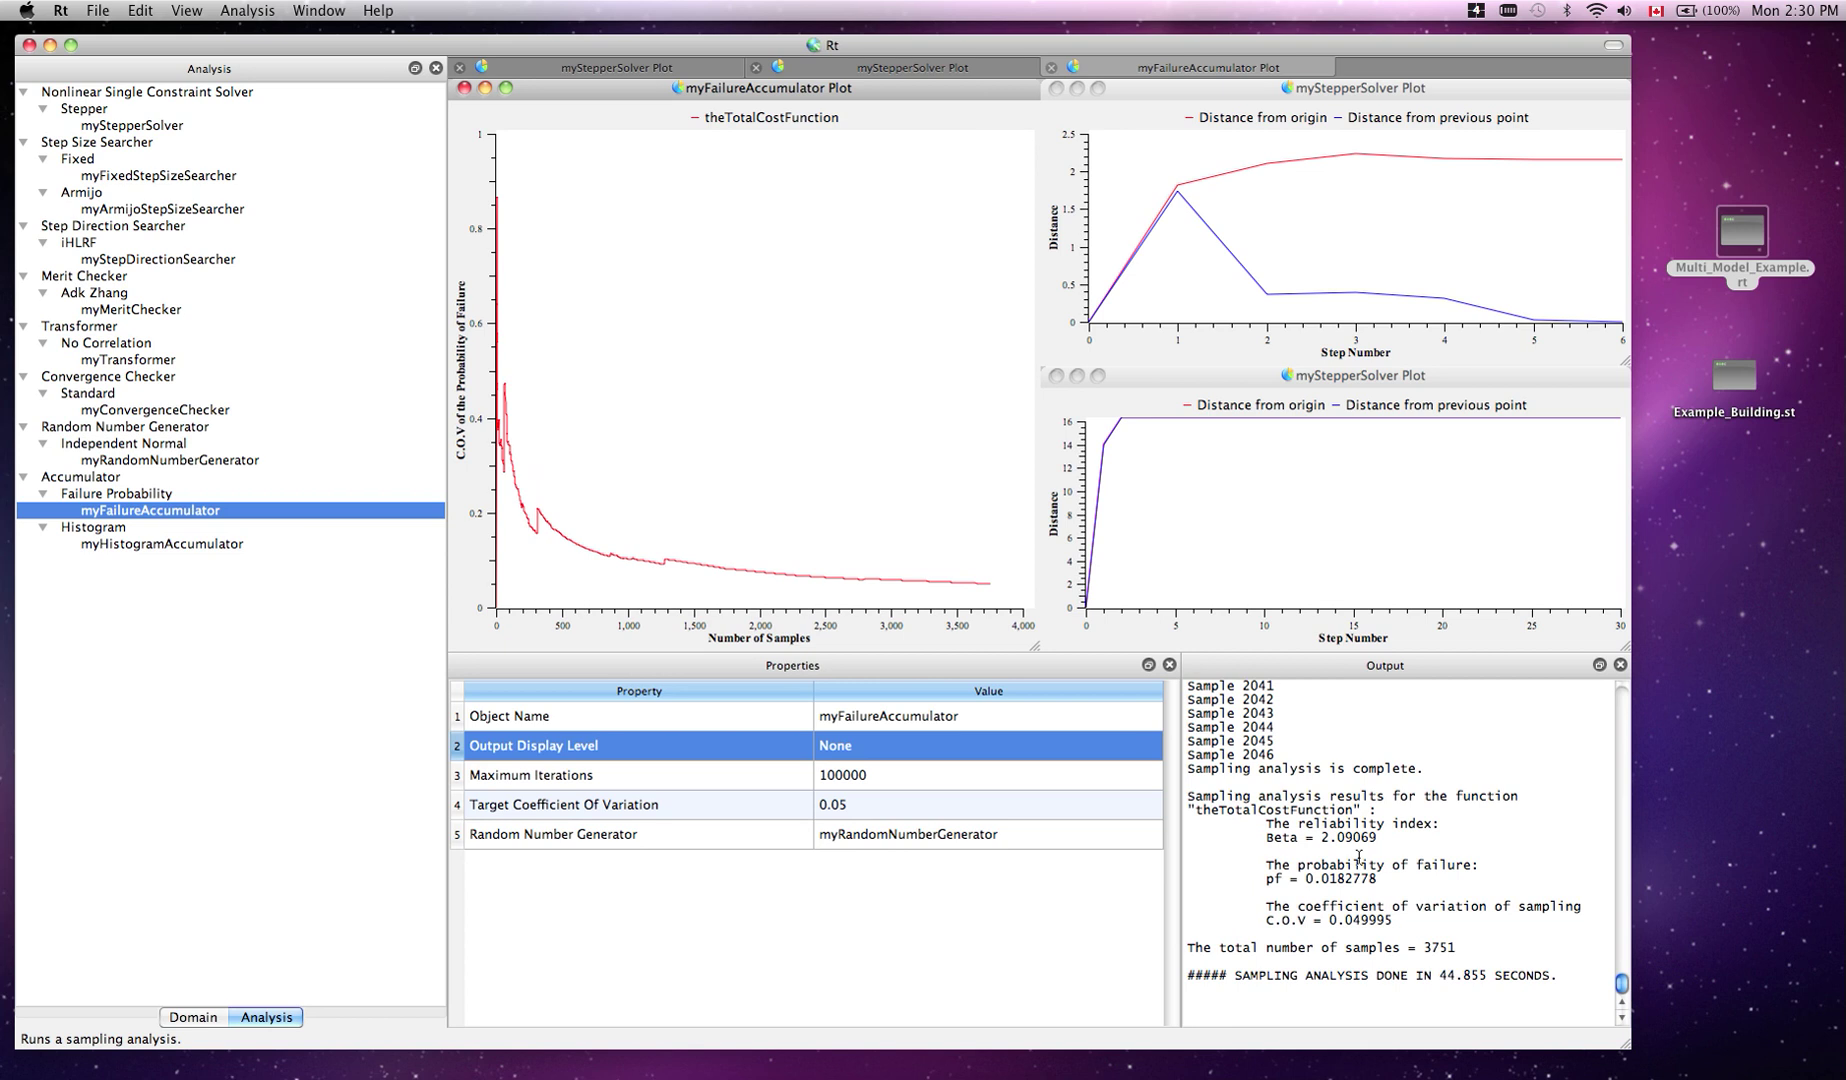
left_click_drag(1352, 835, 1327, 836)
left_click(1352, 836)
In the Domain tree, collapse the Response, Location, Model and Function branches
left_click(197, 1017)
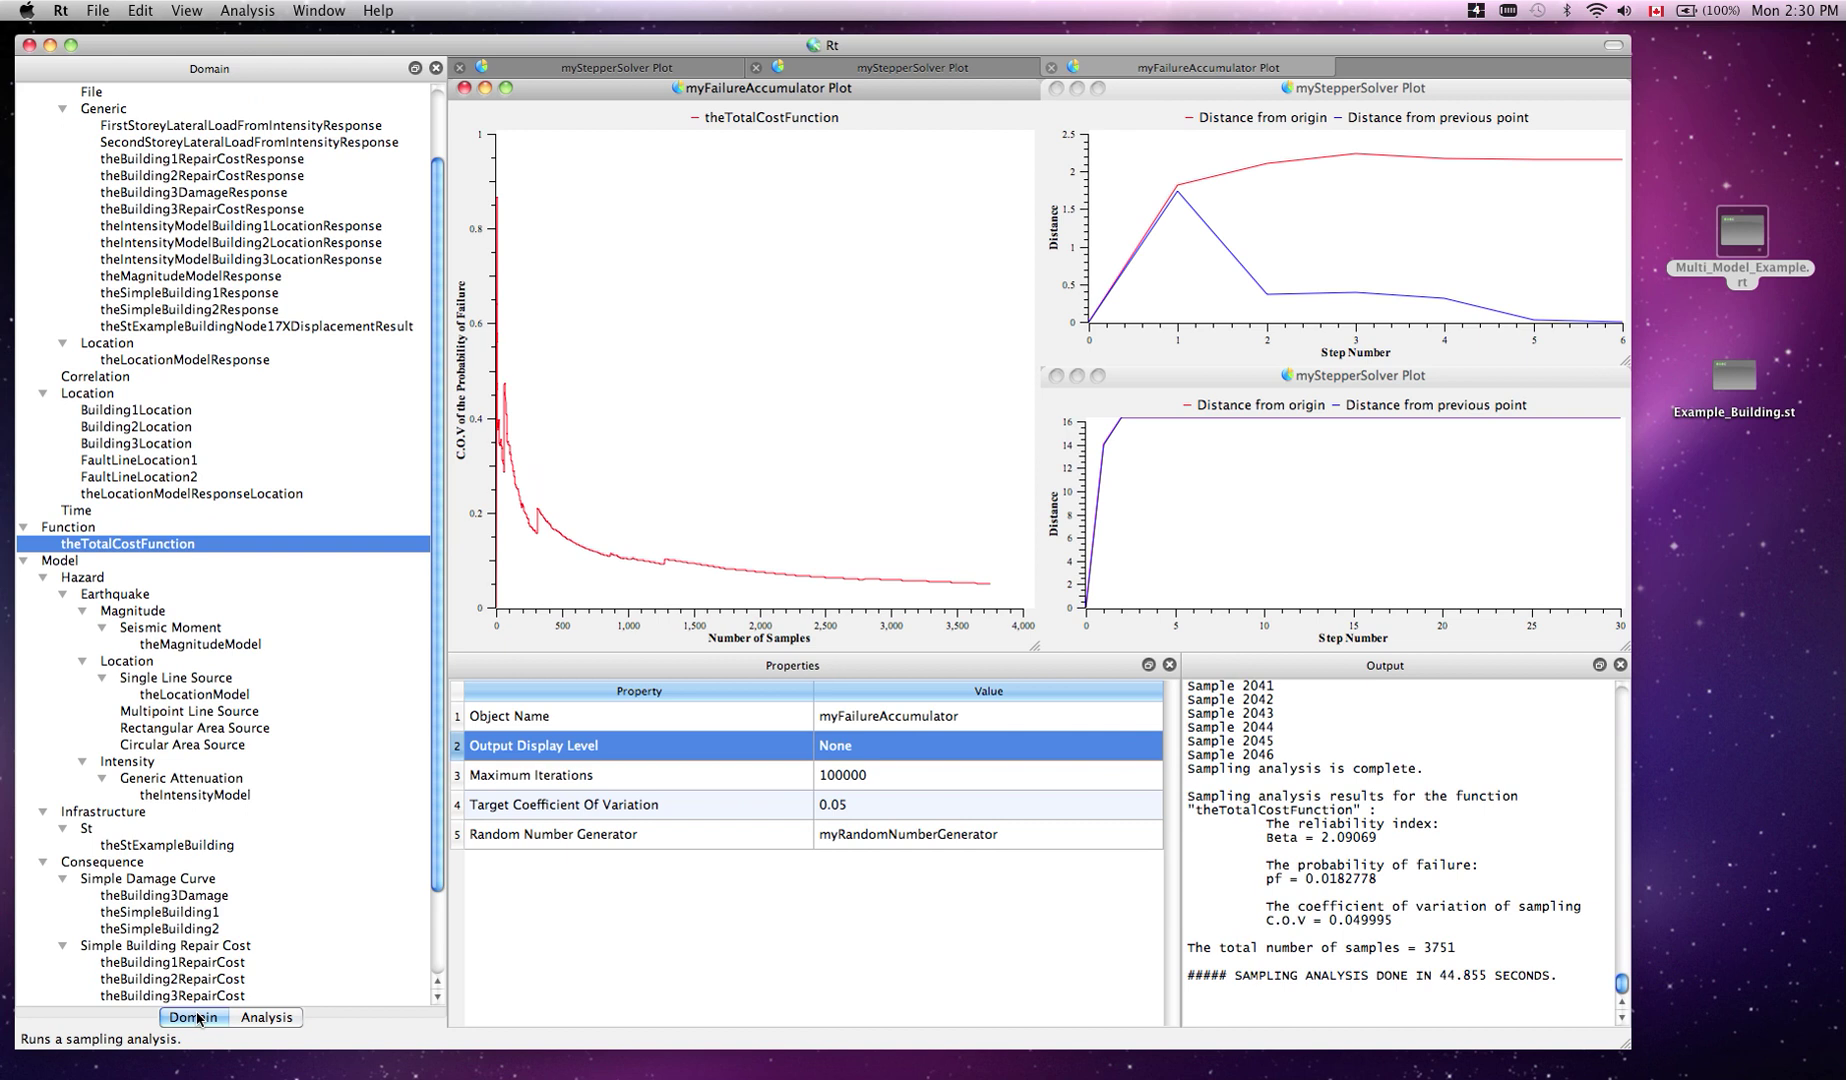
scroll(174, 510, "up", 3)
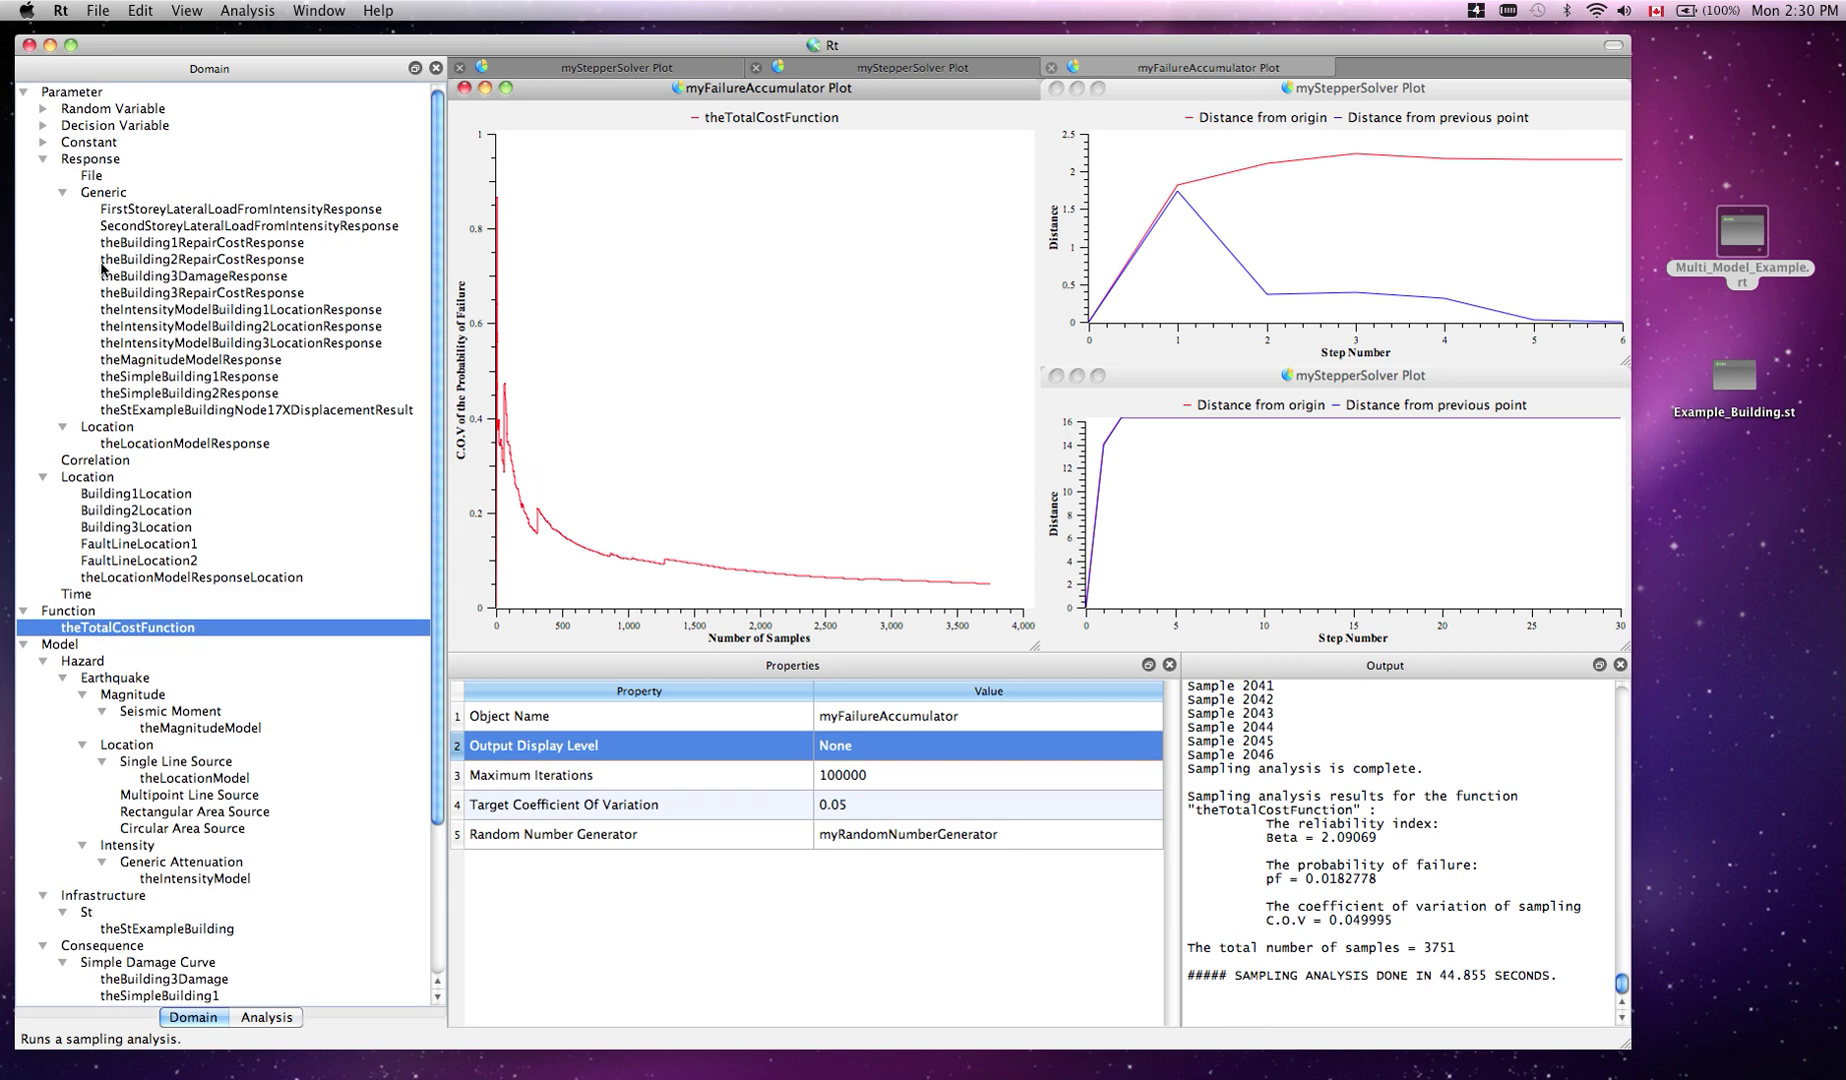
left_click(43, 158)
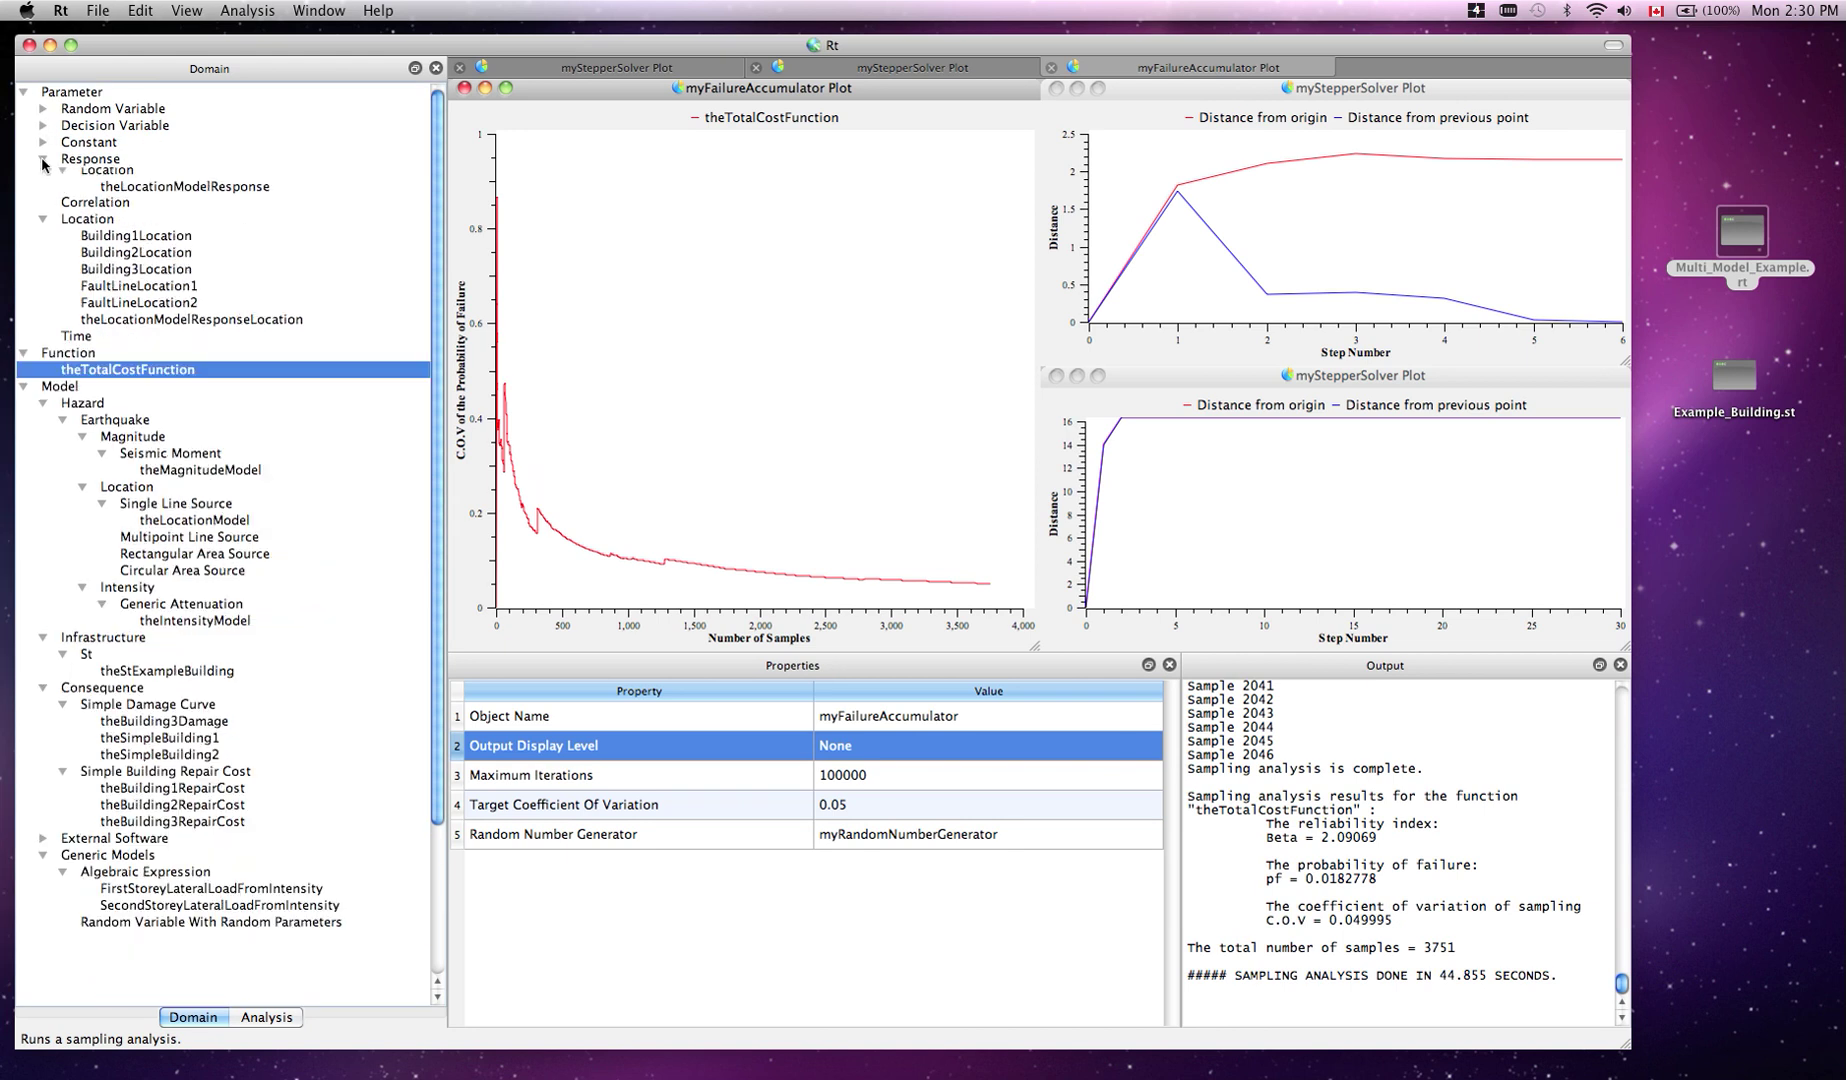
left_click(44, 191)
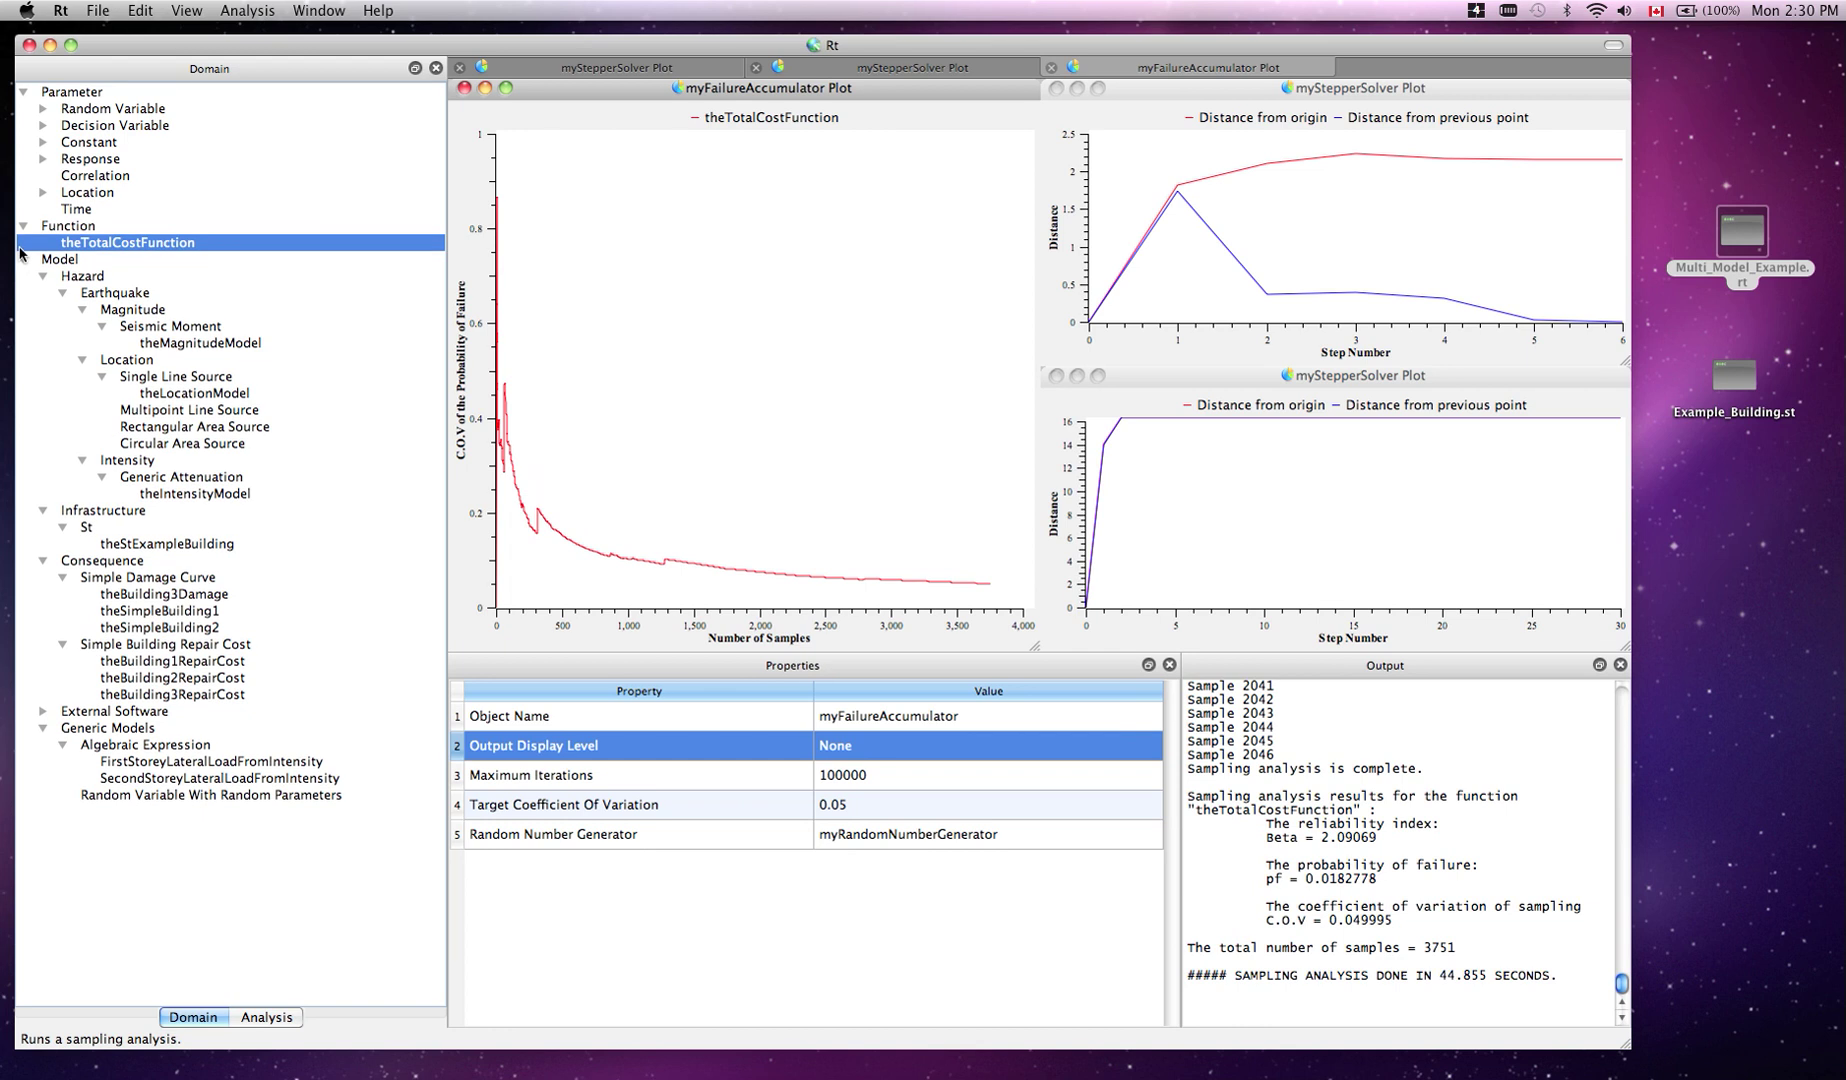
left_click(23, 260)
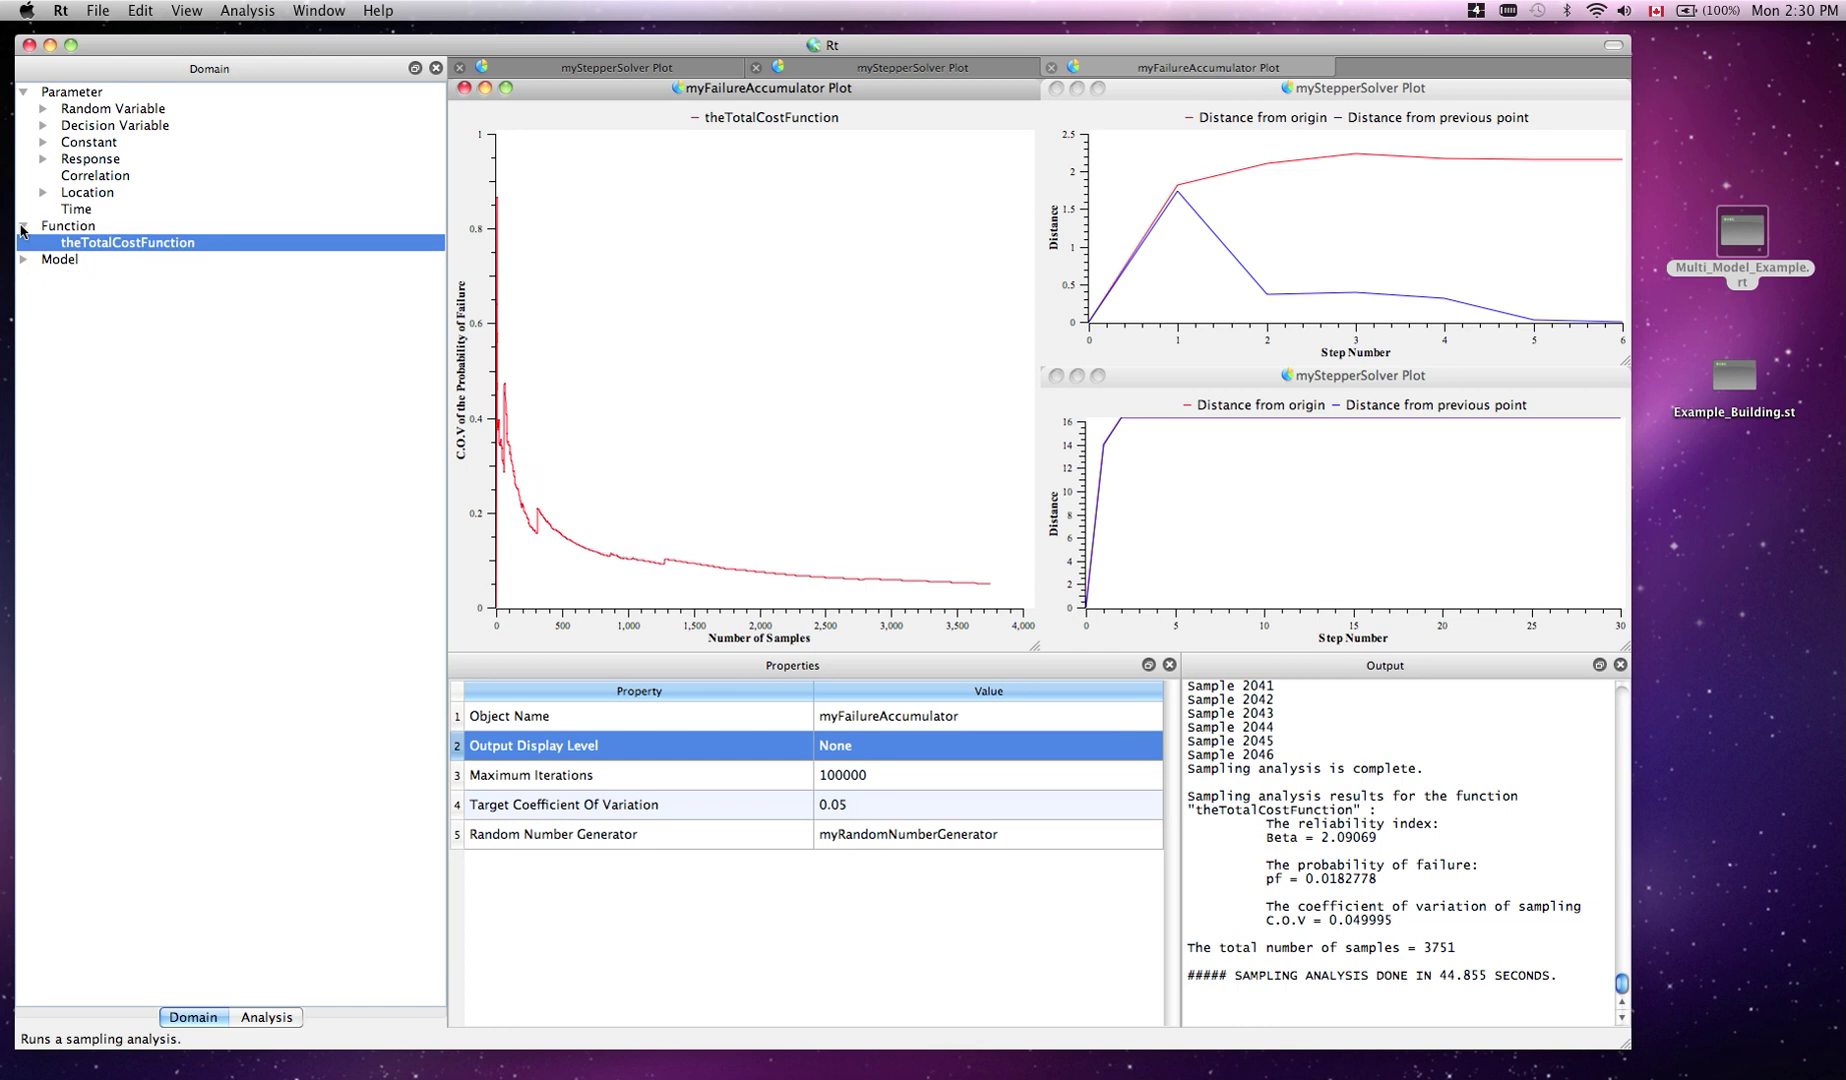
left_click(22, 227)
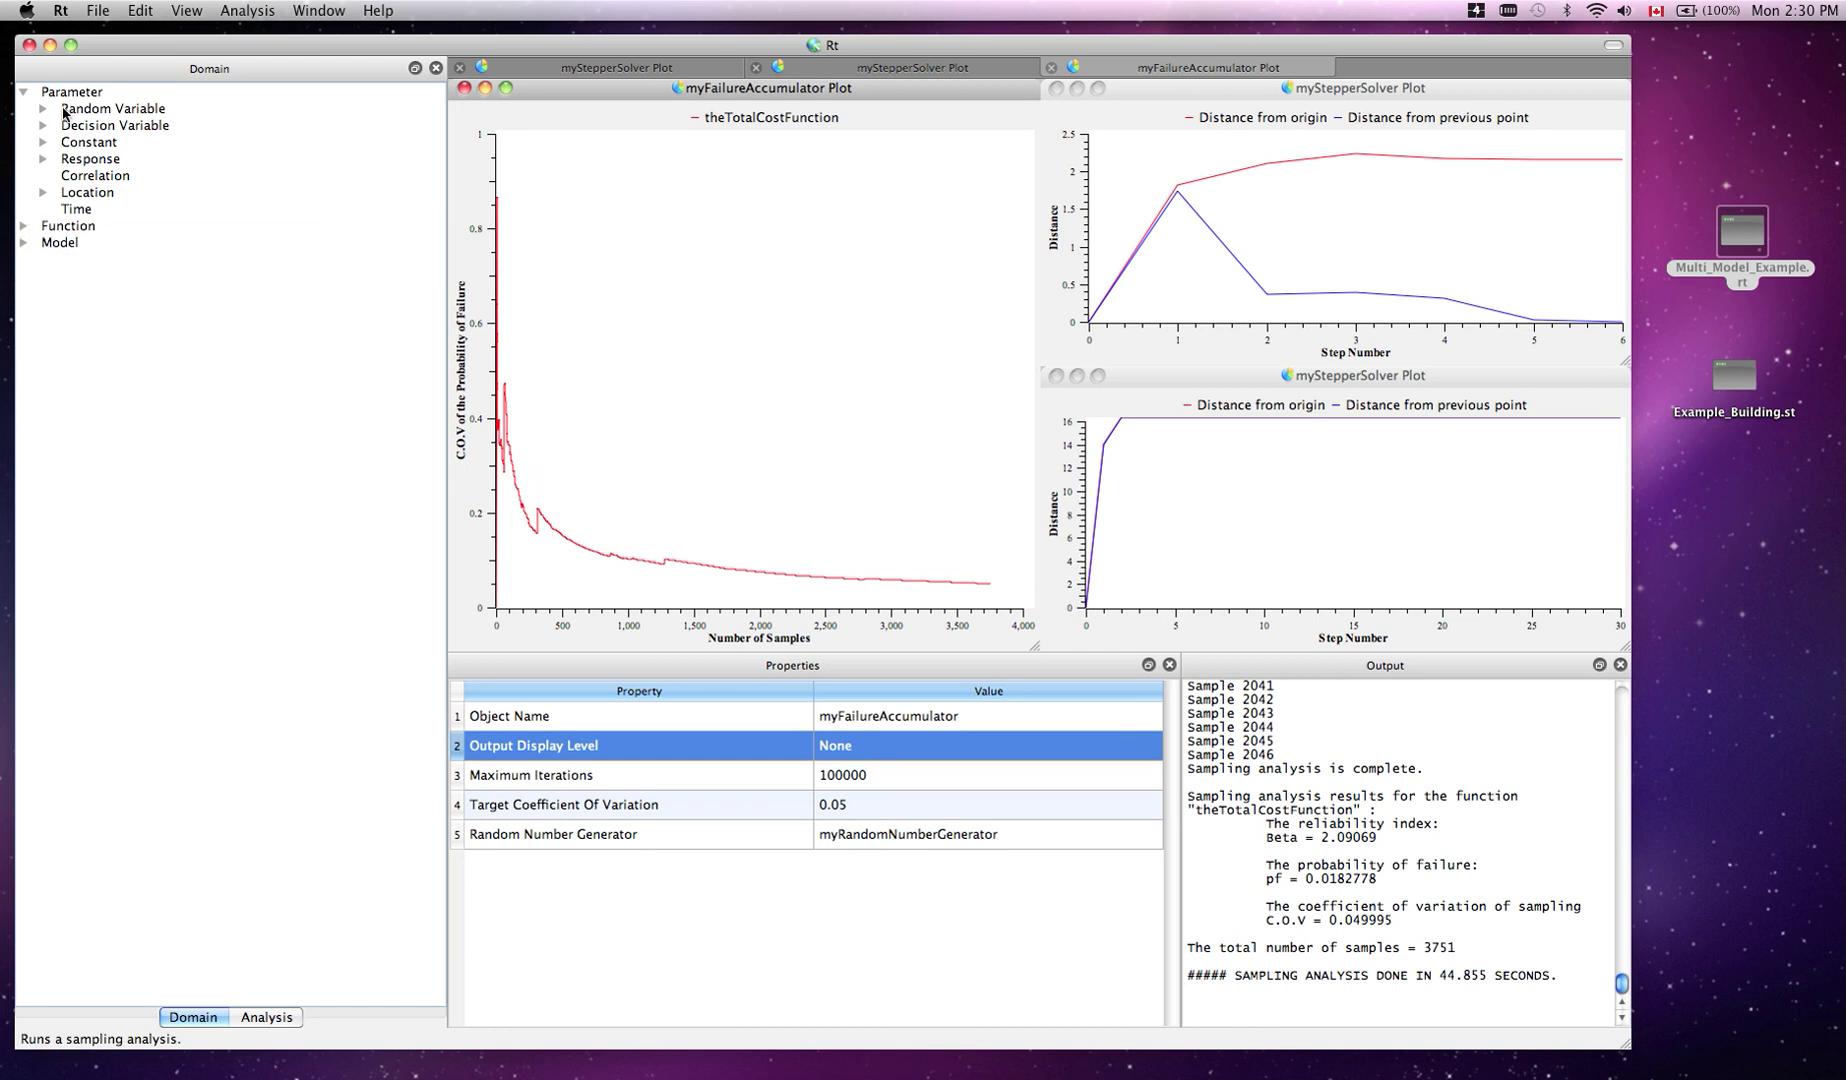
Rank the Continuous random variables by Gamma Importance Measure
left_click(44, 109)
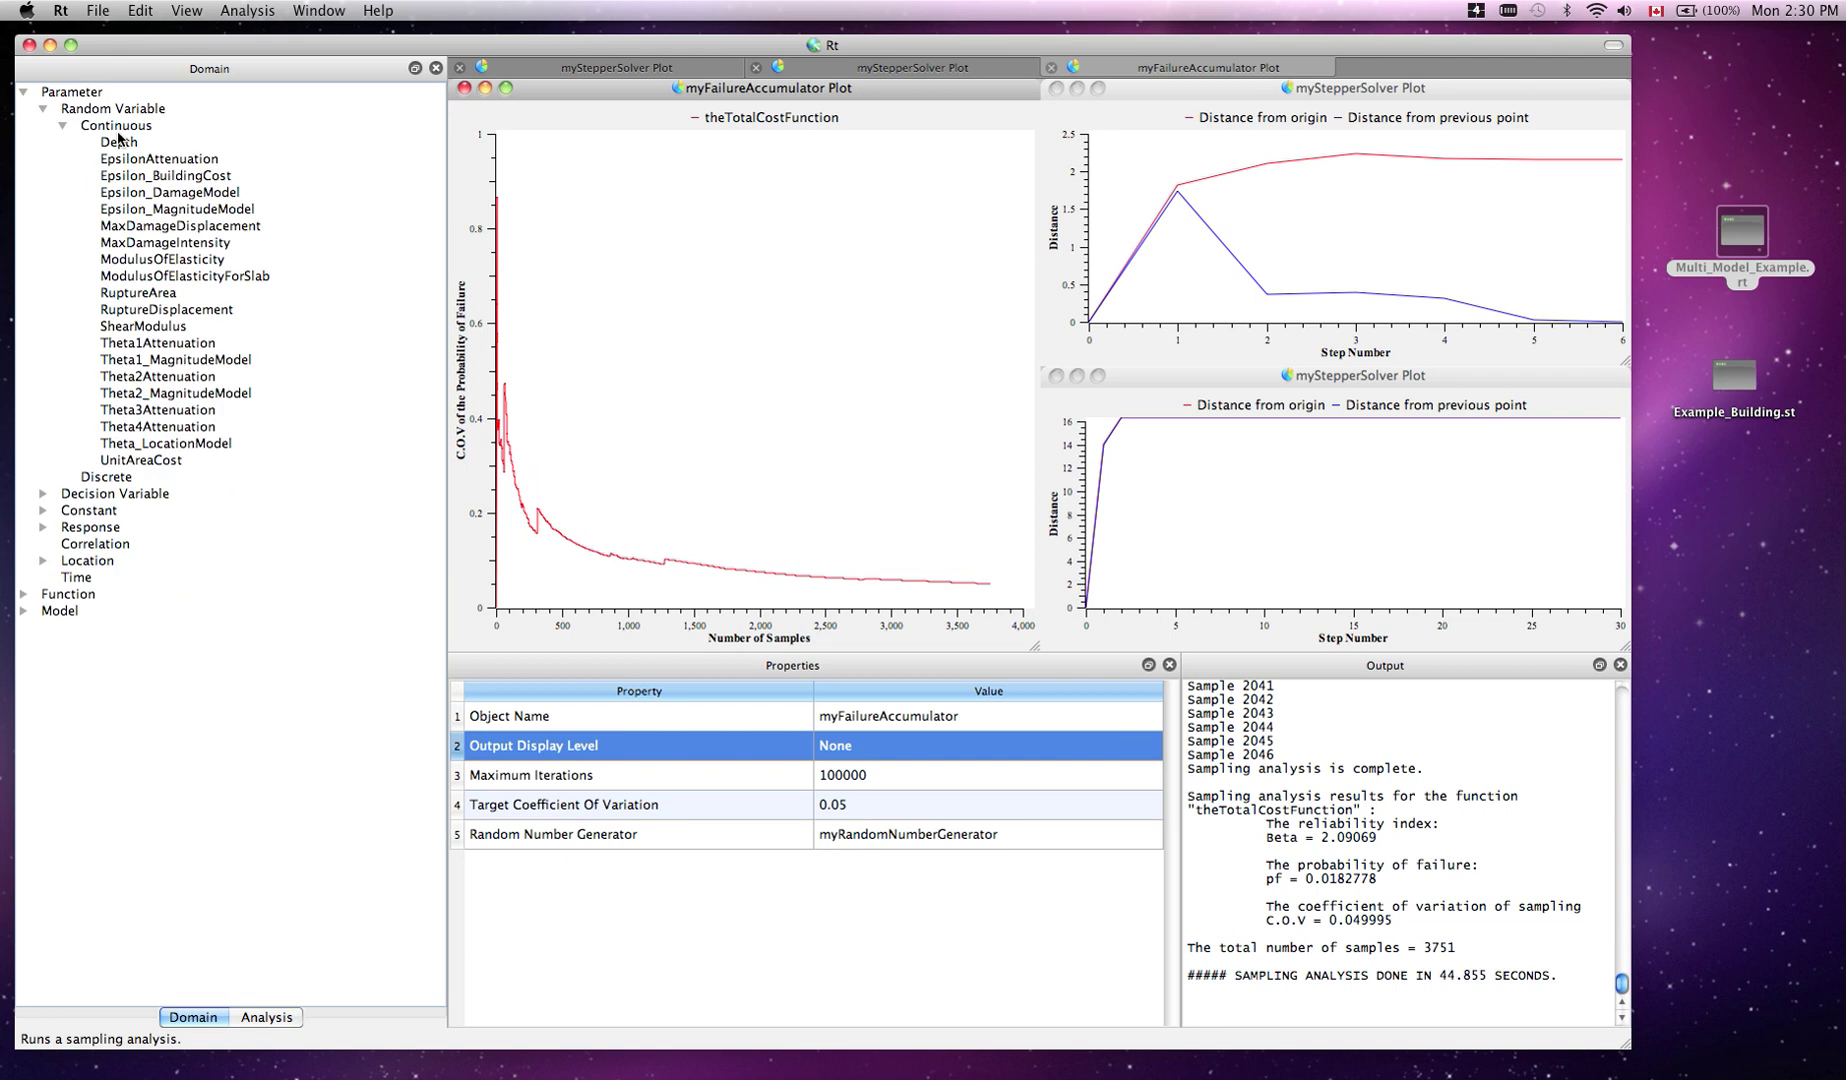
right_click(118, 132)
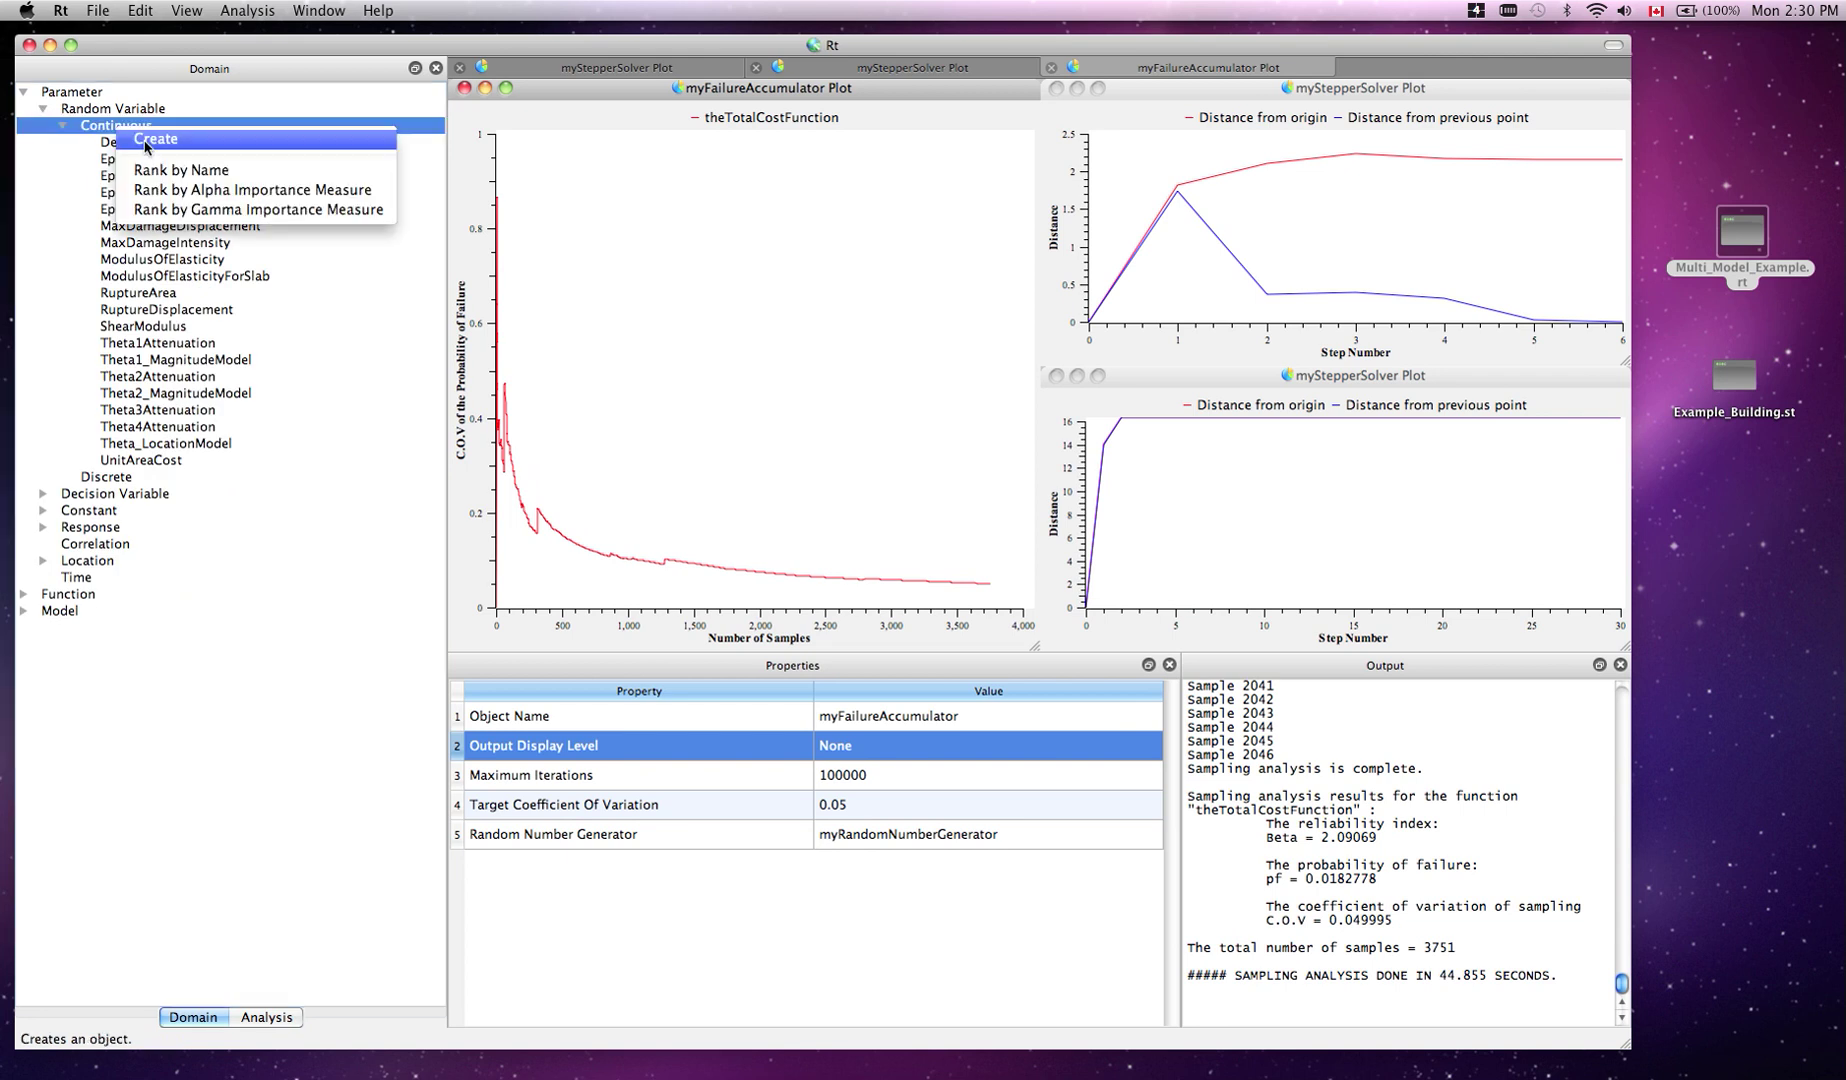
left_click(224, 209)
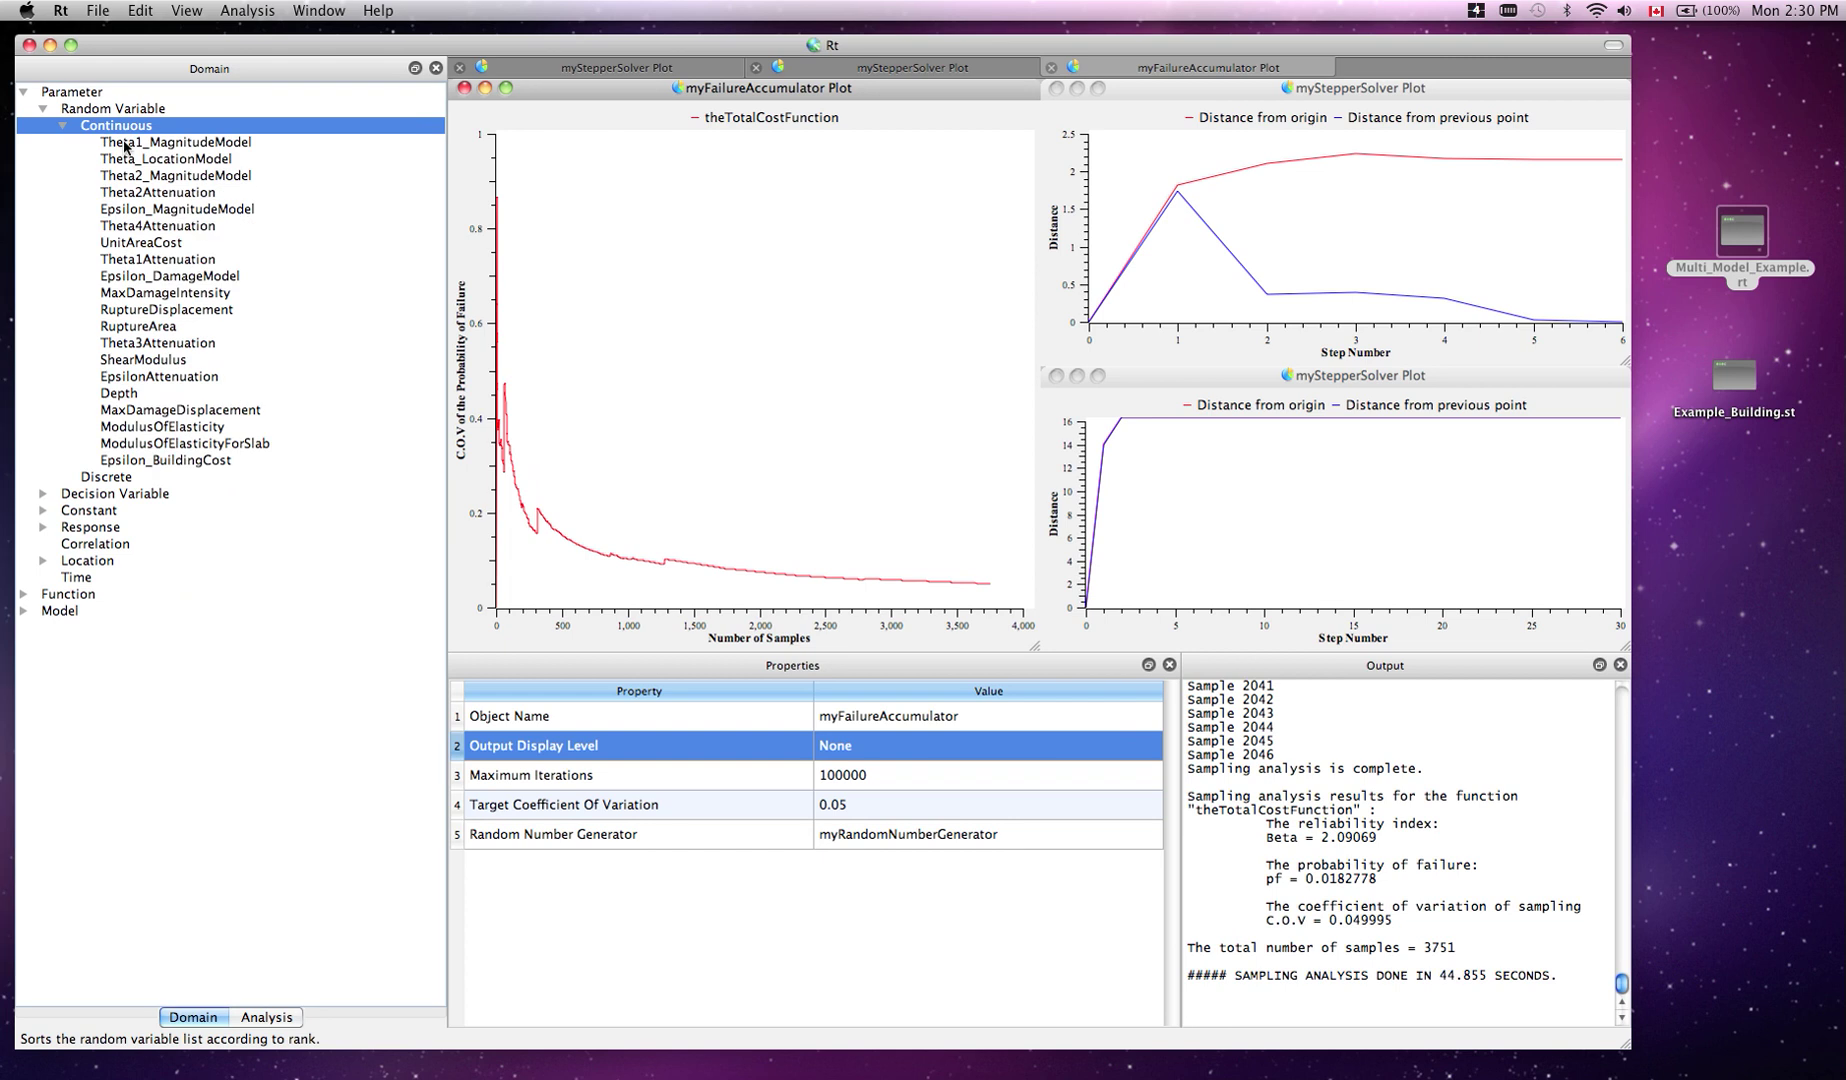